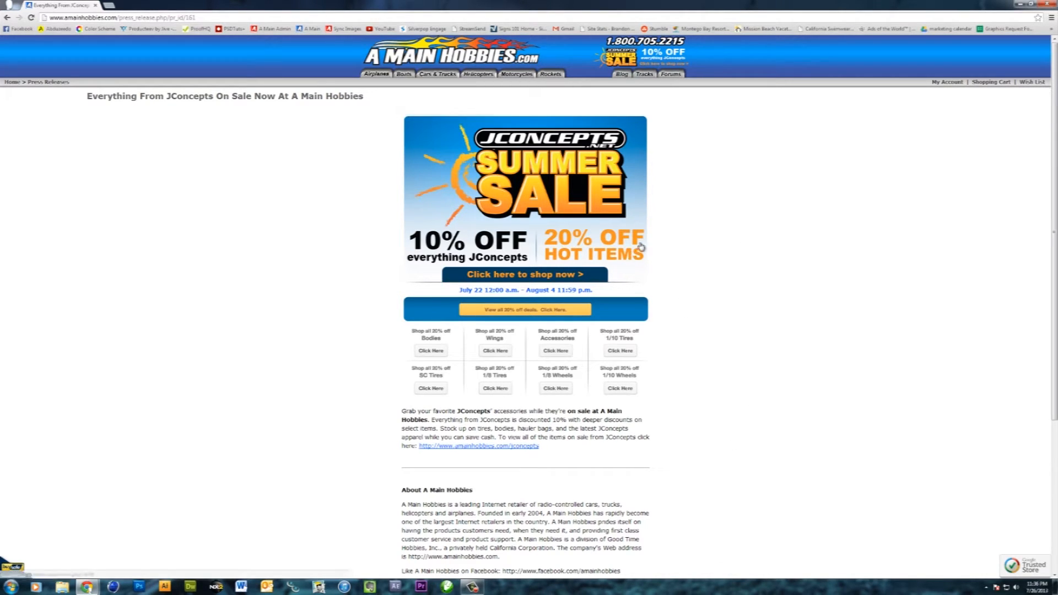
# - Restore the maximized browser window and move it off this display to clear the desktop
pyautogui.doubleClick(812, 4)
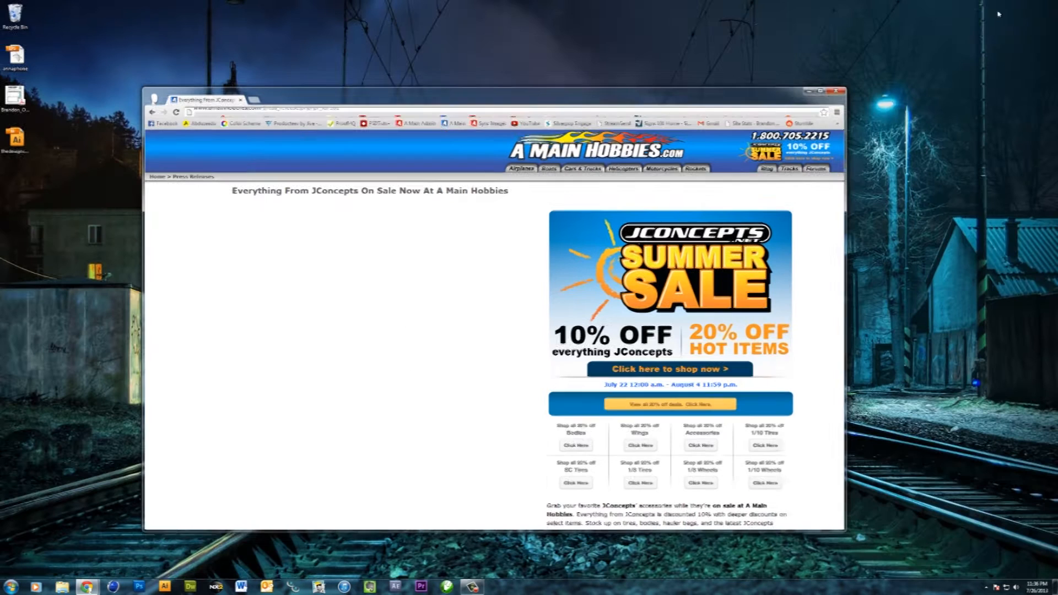
pyautogui.moveTo(435, 101); pyautogui.dragTo(1057, 166)
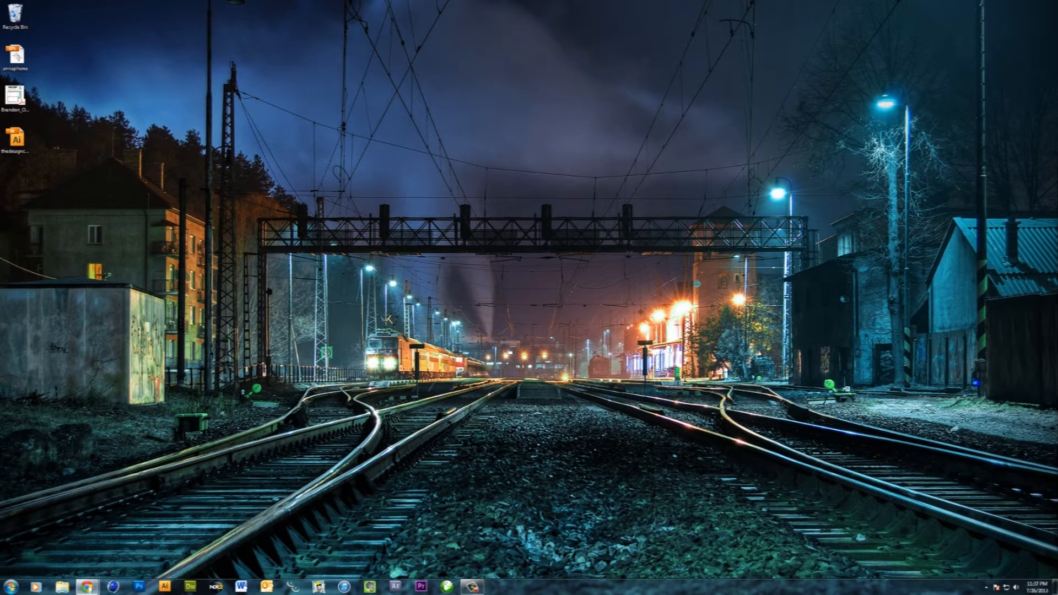
# - Switch to Adobe Illustrator and create a new Letter-size CMYK print document with one artboard
pyautogui.click(167, 587)
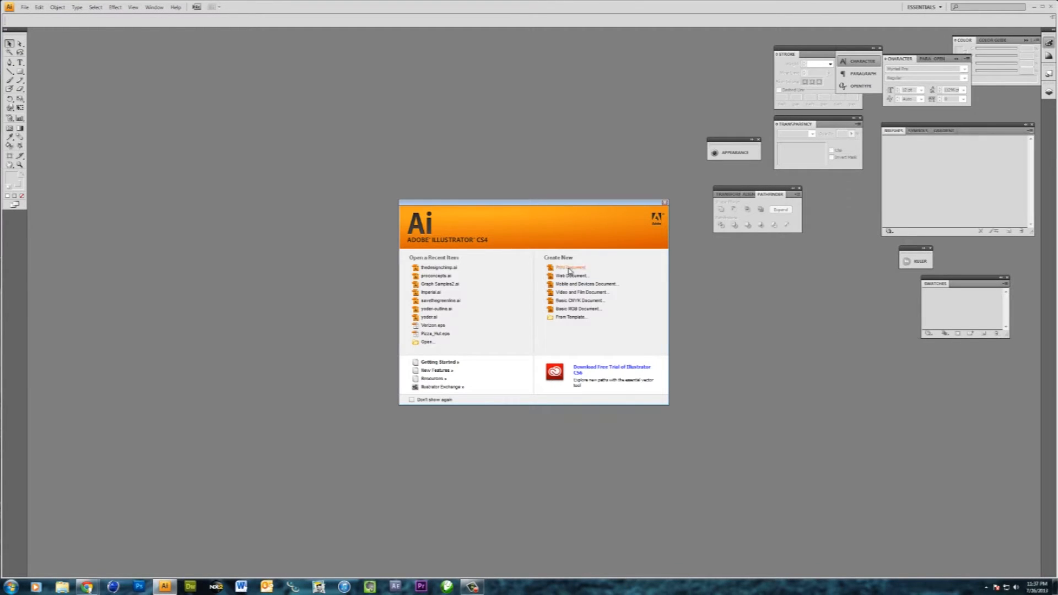
pyautogui.click(570, 269)
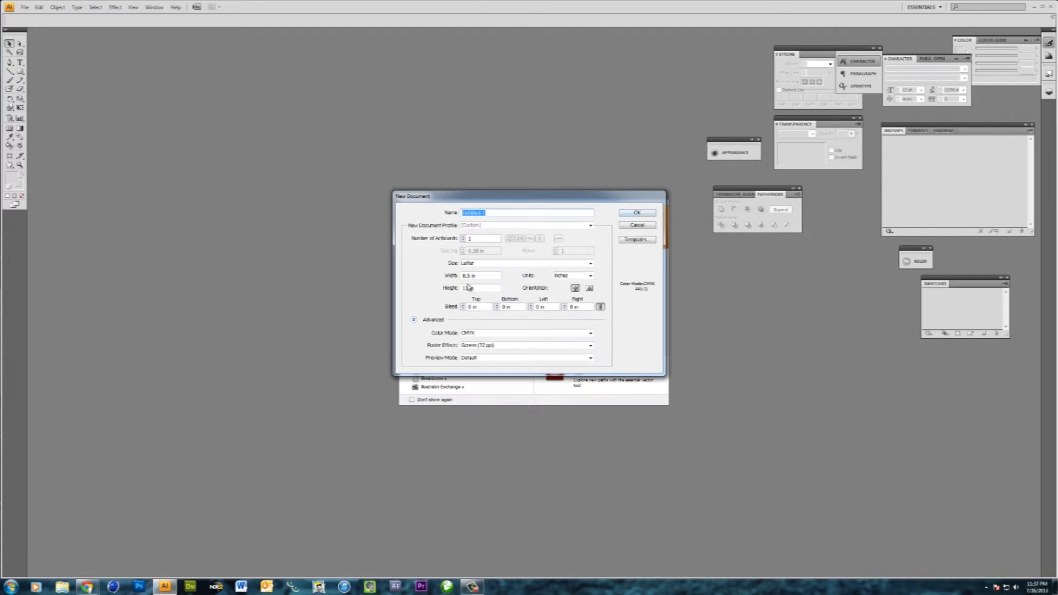
pyautogui.click(639, 215)
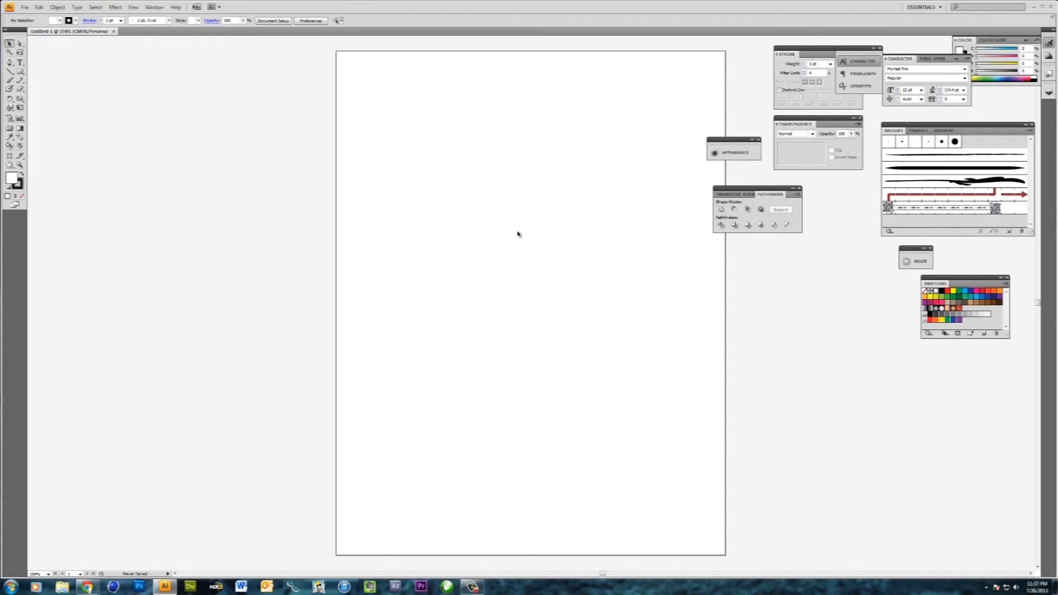
# - Add the text SUMMER SALE on two lines in the upper part of the artboard
pyautogui.click(20, 63)
pyautogui.click(395, 171)
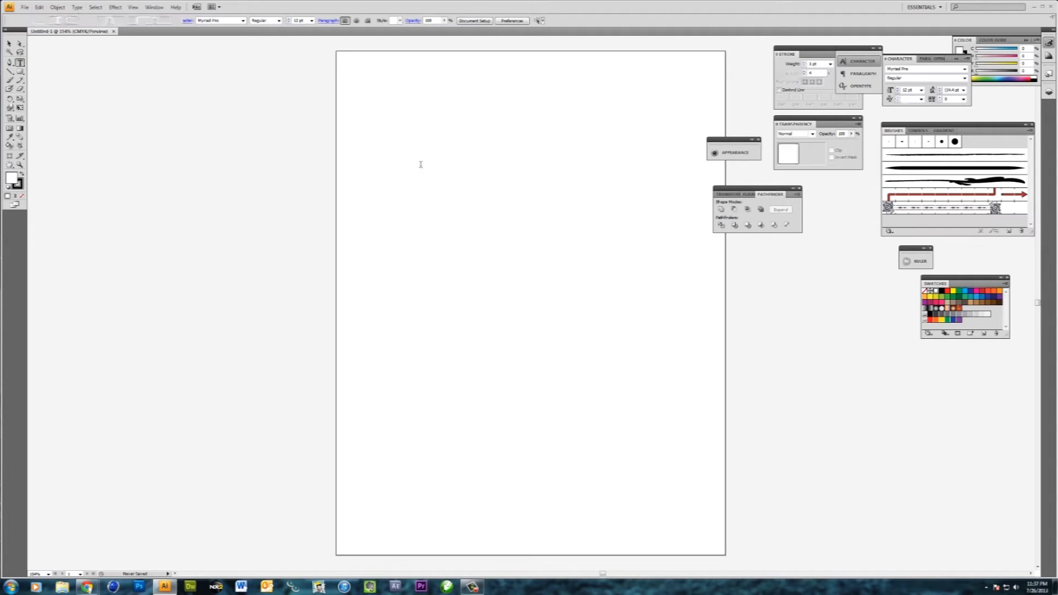
pyautogui.write('SUMMER')
pyautogui.press('Return')
pyautogui.write('SA')
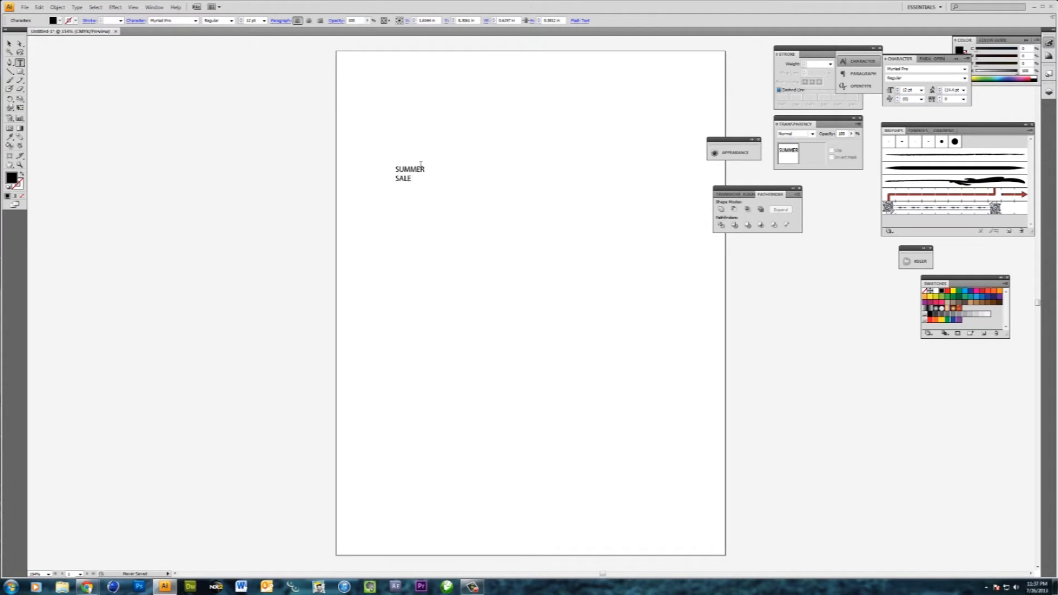
pyautogui.write('LE')
# - Set the SUMMER SALE text's font to Arial with the Black style
pyautogui.click(9, 43)
pyautogui.click(160, 21)
pyautogui.write('Arial Rounde')
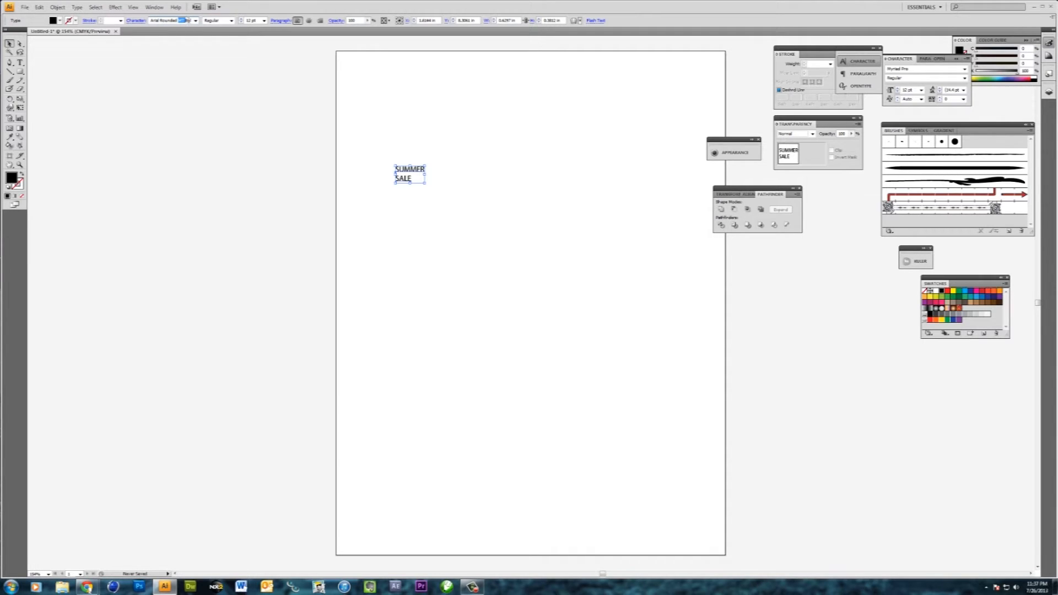
pyautogui.click(195, 21)
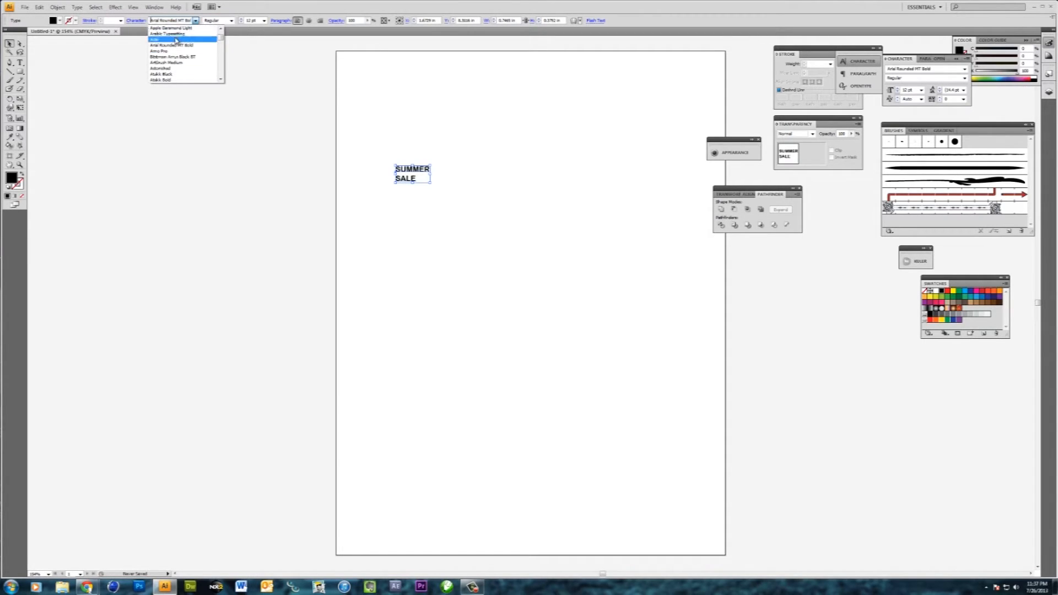
pyautogui.click(177, 40)
pyautogui.click(230, 21)
pyautogui.click(223, 61)
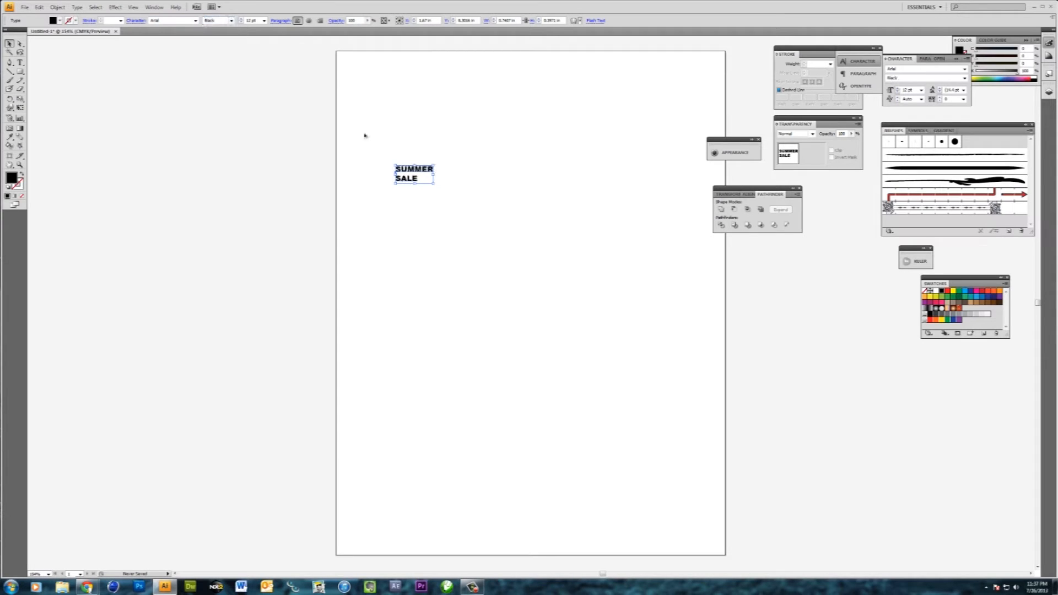
# - Enlarge the SUMMER SALE text to about 89 pt and convert it to outlines
pyautogui.moveTo(434, 184); pyautogui.dragTo(676, 300)
pyautogui.click(600, 342)
pyautogui.click(567, 211)
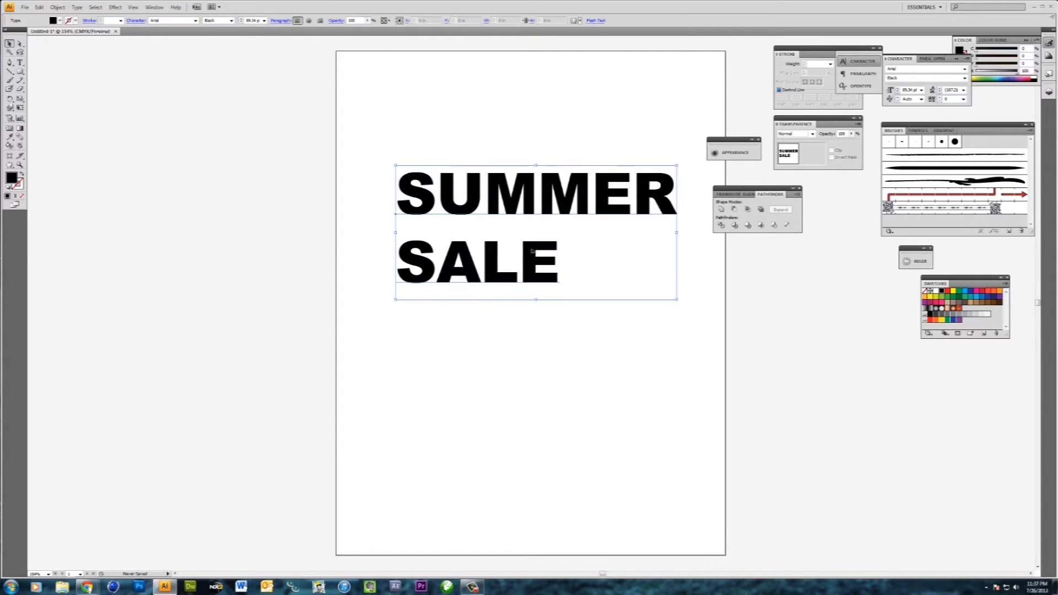
pyautogui.rightClick(558, 191)
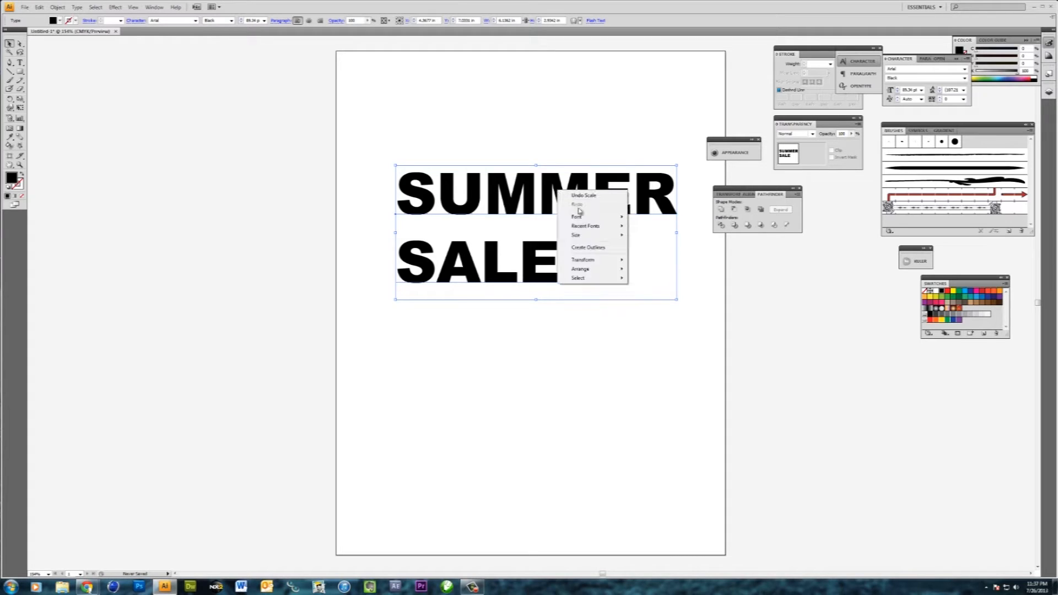
pyautogui.click(606, 252)
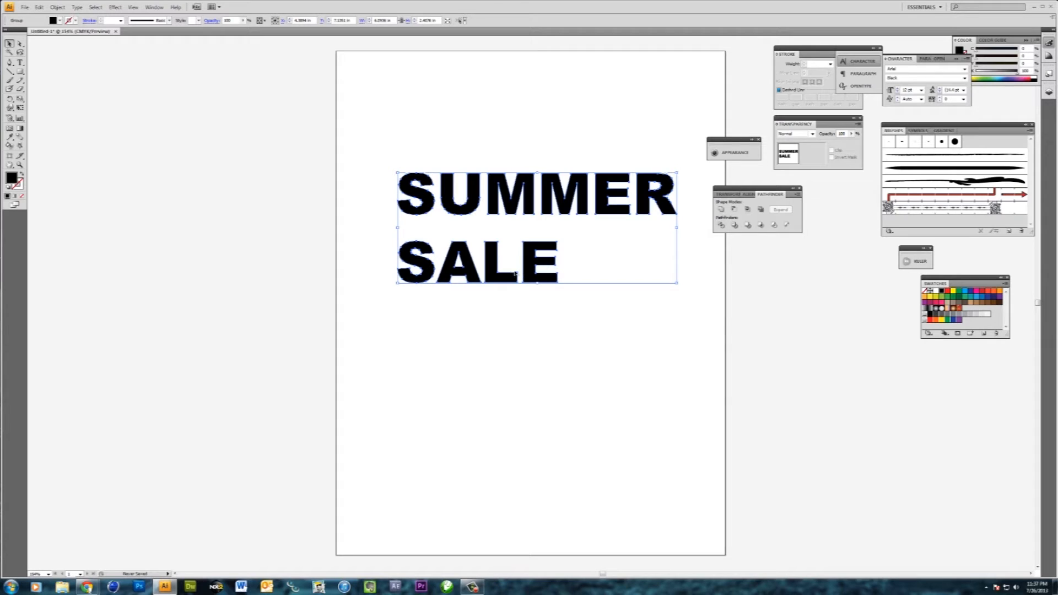
# - Ungroup the outlined letters and group the four letters of SALE as one word
pyautogui.rightClick(469, 273)
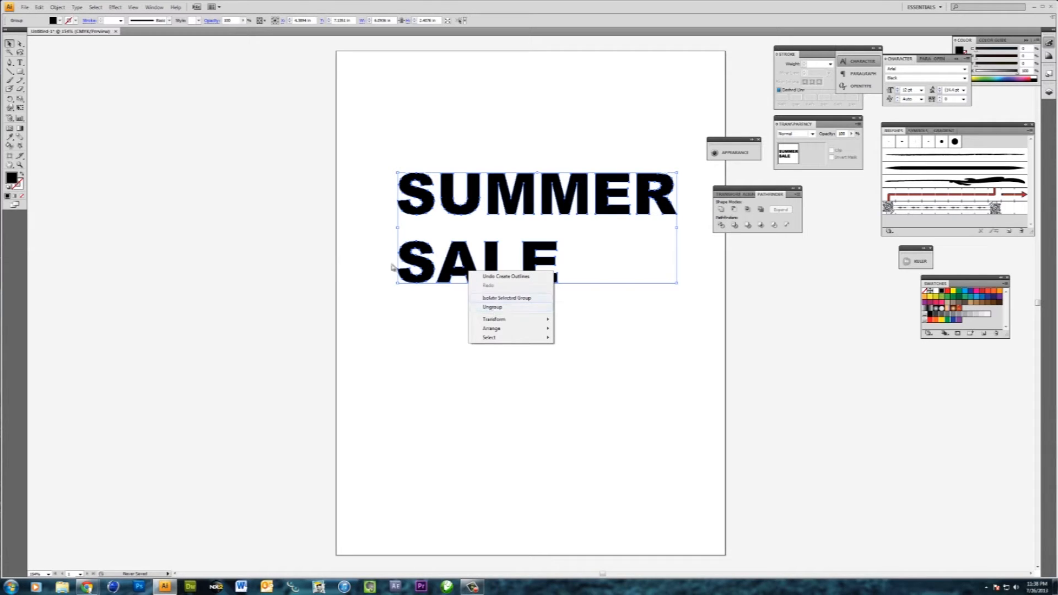
pyautogui.click(491, 311)
pyautogui.click(426, 302)
pyautogui.moveTo(374, 252); pyautogui.dragTo(641, 335)
pyautogui.hotkey('ctrl', 'g')
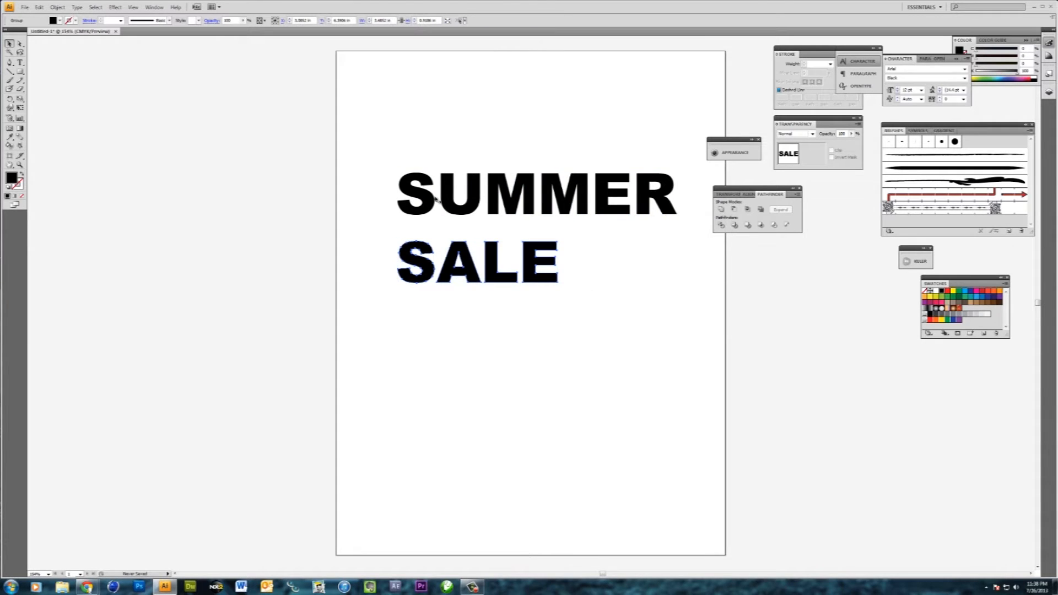
# - Enlarge SALE to roughly the width of SUMMER and place it directly beneath that word
pyautogui.moveTo(687, 243); pyautogui.dragTo(687, 218)
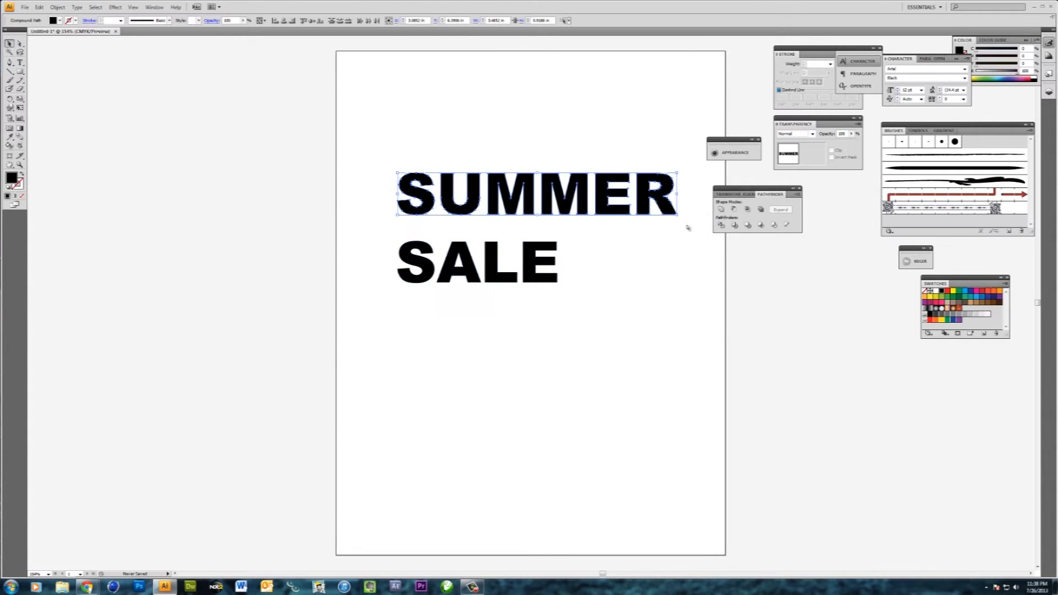
pyautogui.moveTo(353, 252); pyautogui.dragTo(638, 290)
pyautogui.click(521, 366)
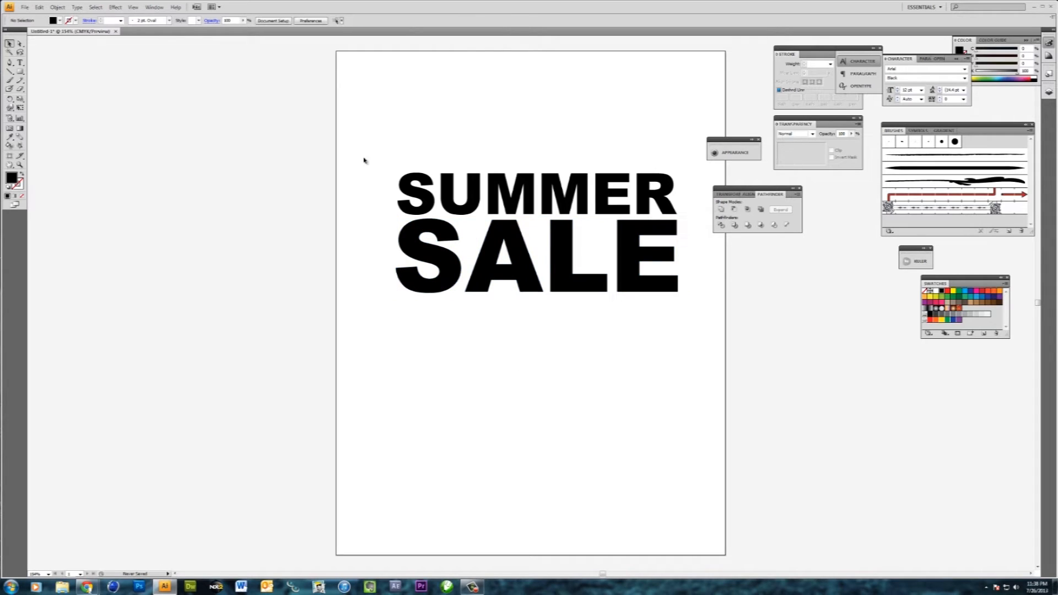
# - Show the rulers and place vertical guides at the left and right edges of SUMMER
pyautogui.hotkey('ctrl', 'r')
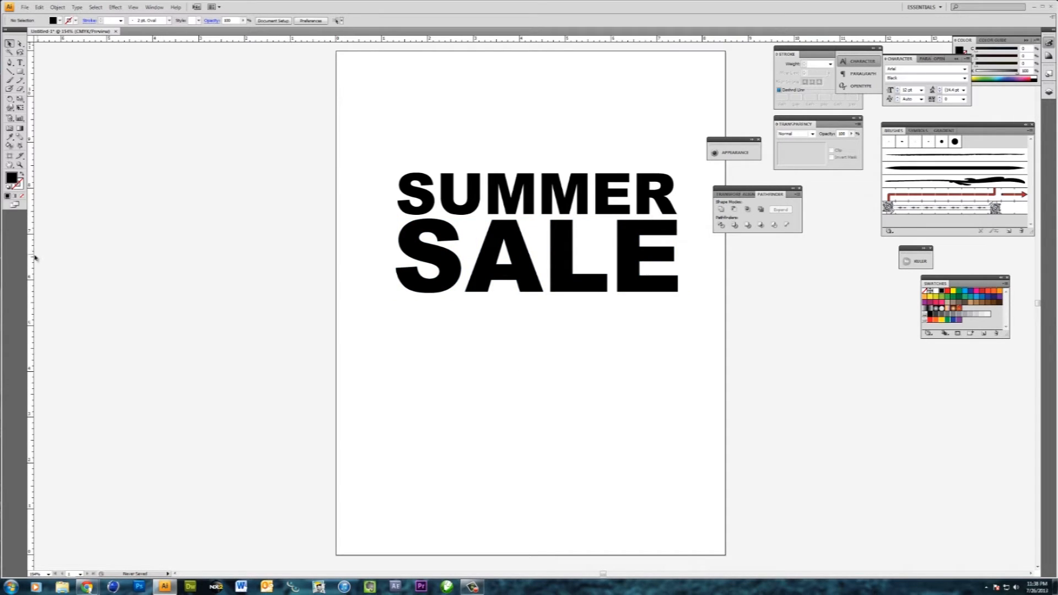
pyautogui.moveTo(32, 257); pyautogui.dragTo(398, 261)
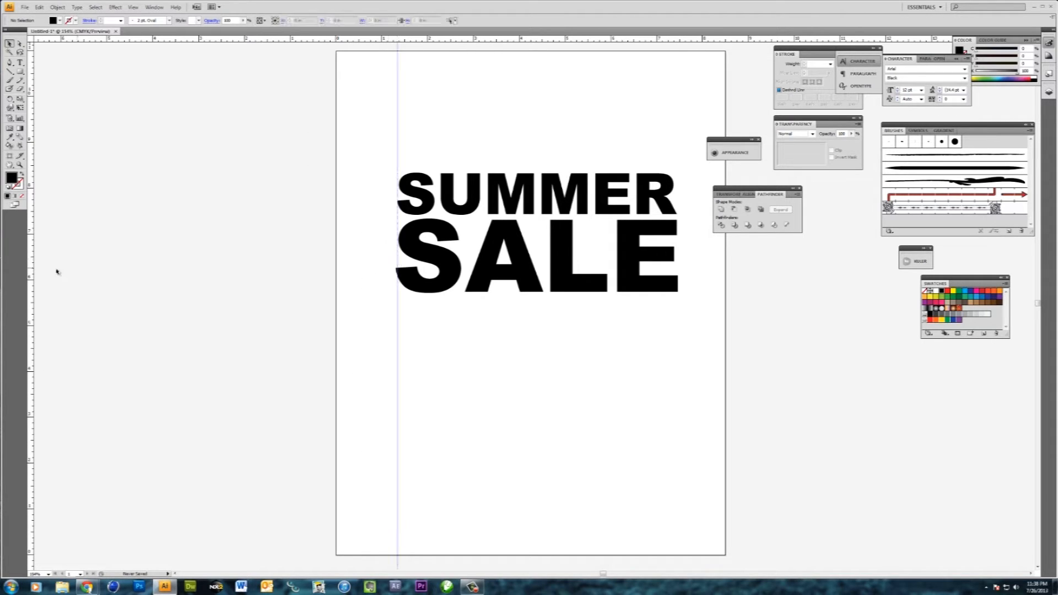
pyautogui.moveTo(34, 273); pyautogui.dragTo(678, 270)
# - Fine-tune the size of SALE against the two vertical guides and hide the guides
pyautogui.moveTo(643, 303); pyautogui.dragTo(442, 275)
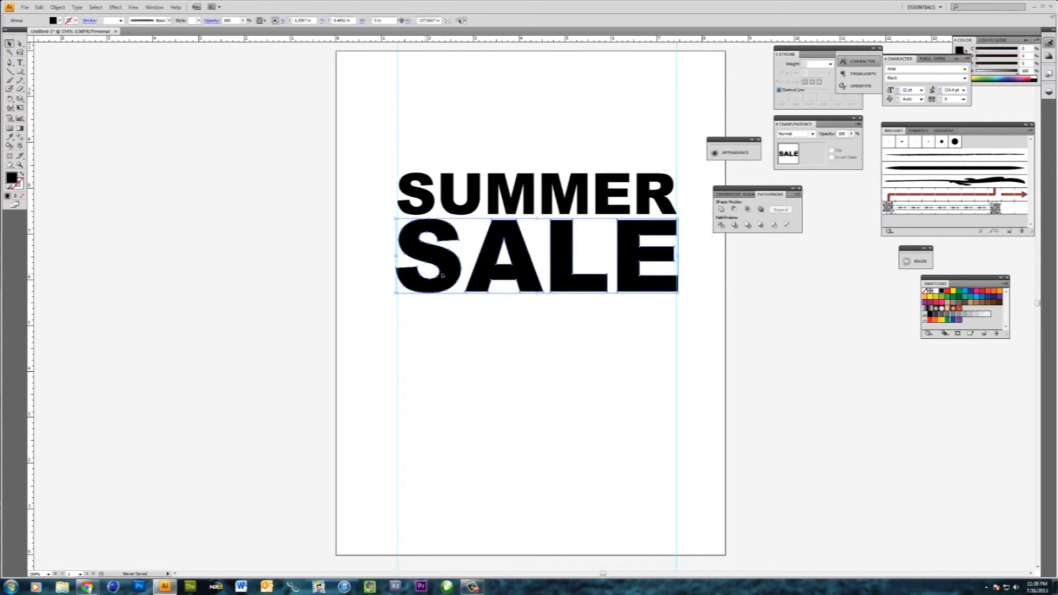
pyautogui.moveTo(679, 219); pyautogui.dragTo(677, 219)
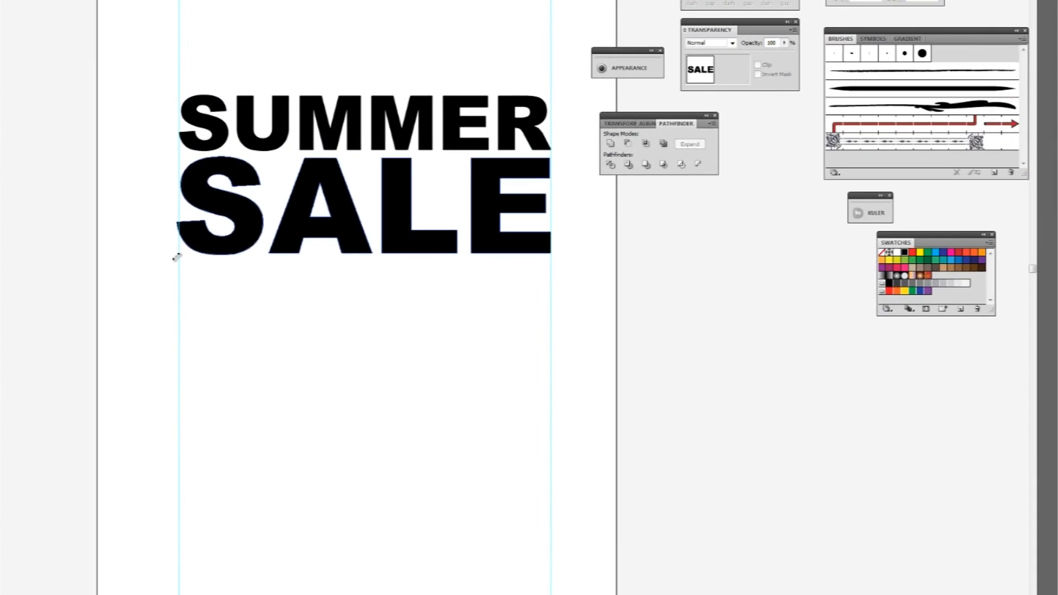
pyautogui.click(220, 337)
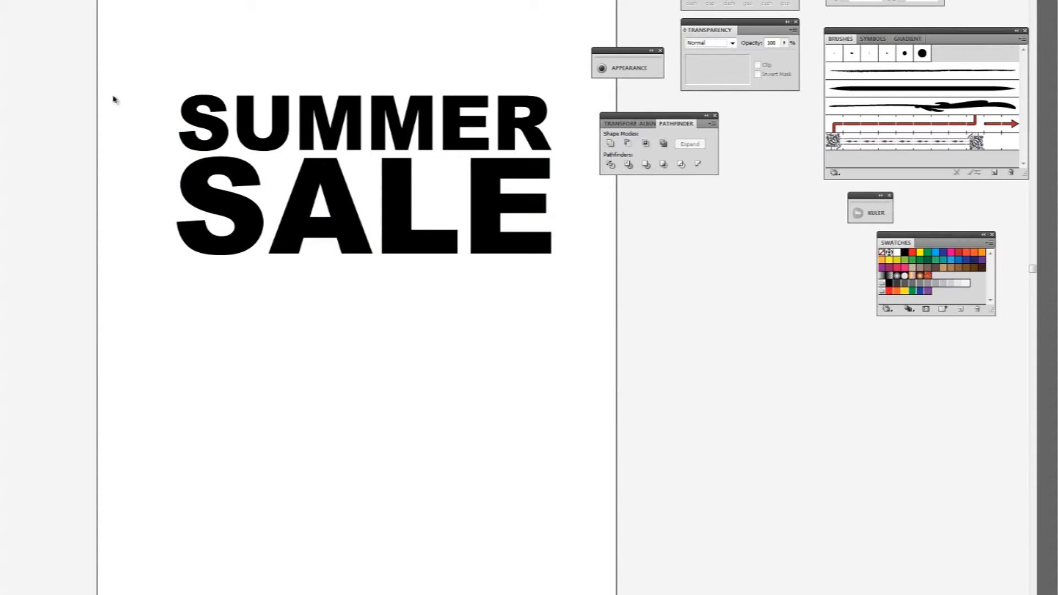
pyautogui.moveTo(101, 80); pyautogui.dragTo(567, 294)
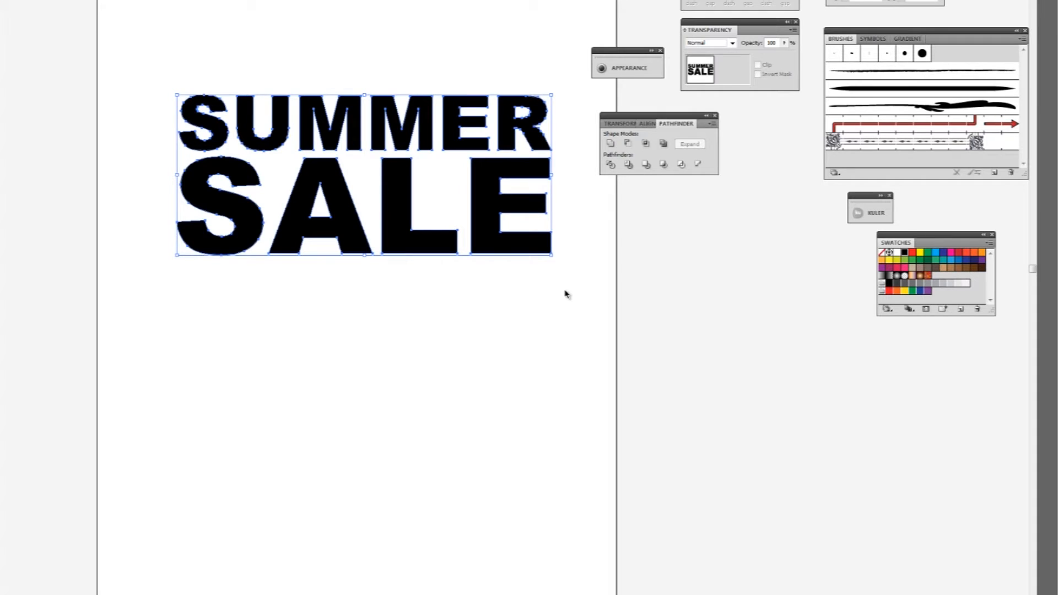
pyautogui.click(558, 279)
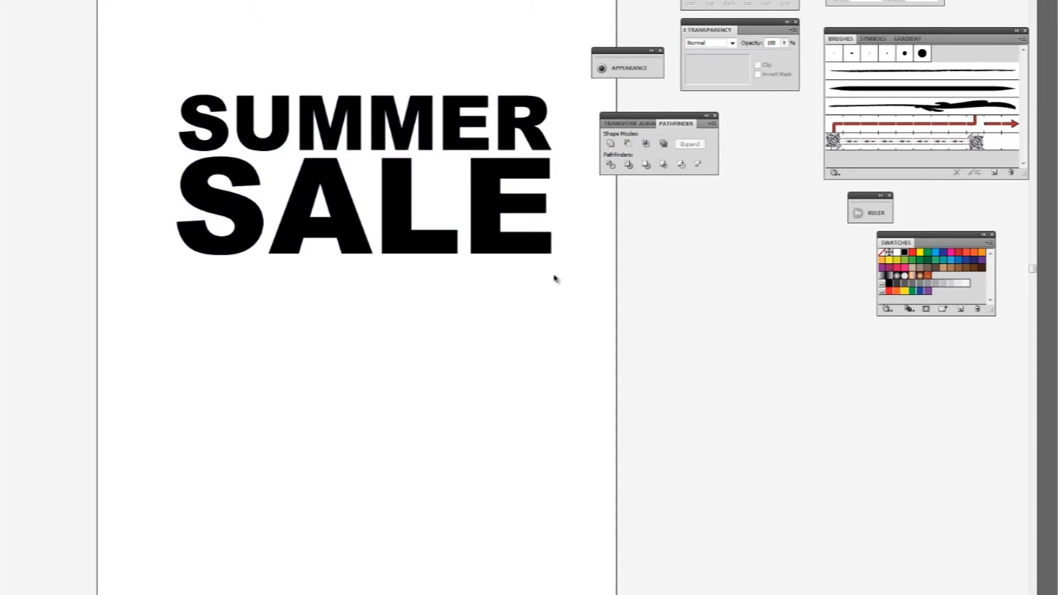
# - Fill the word SUMMER with yellow
pyautogui.moveTo(141, 89); pyautogui.dragTo(553, 142)
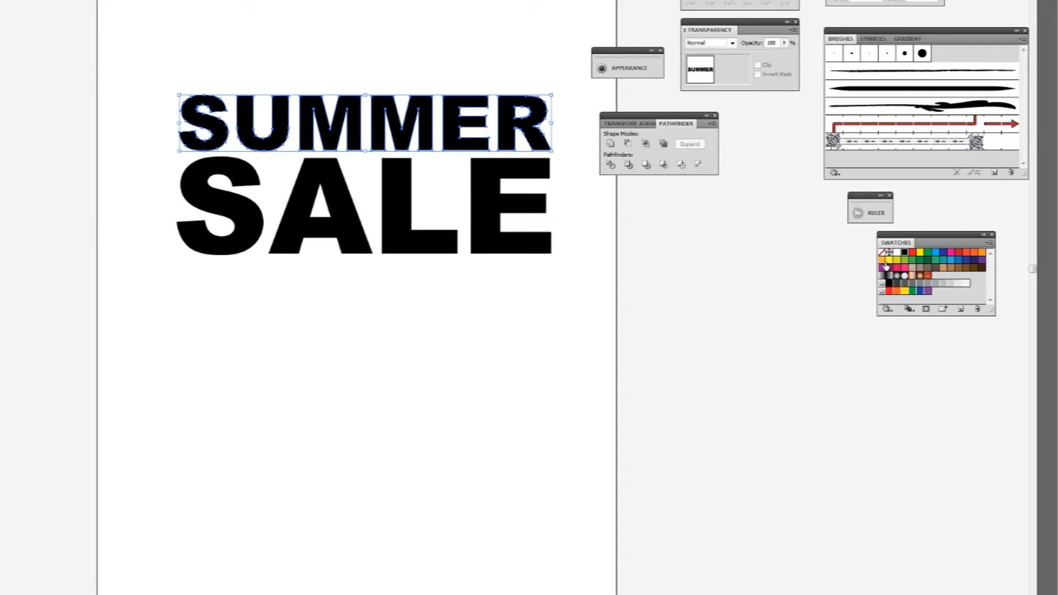
pyautogui.click(889, 261)
pyautogui.click(661, 287)
# - Fill the word SALE with a linear gradient running from orange to yellow
pyautogui.moveTo(648, 281); pyautogui.dragTo(193, 209)
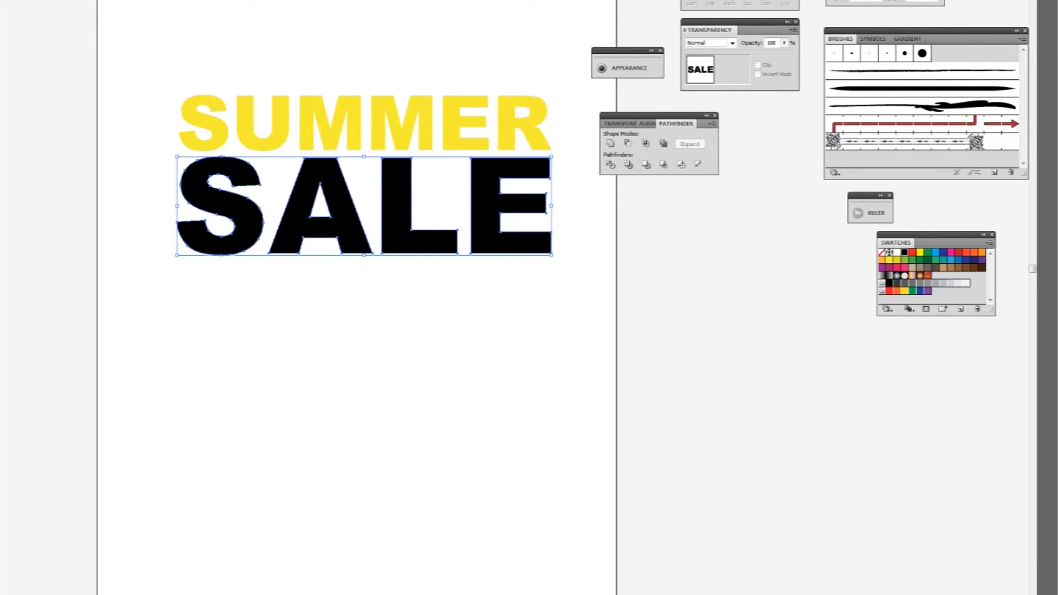
pyautogui.click(908, 39)
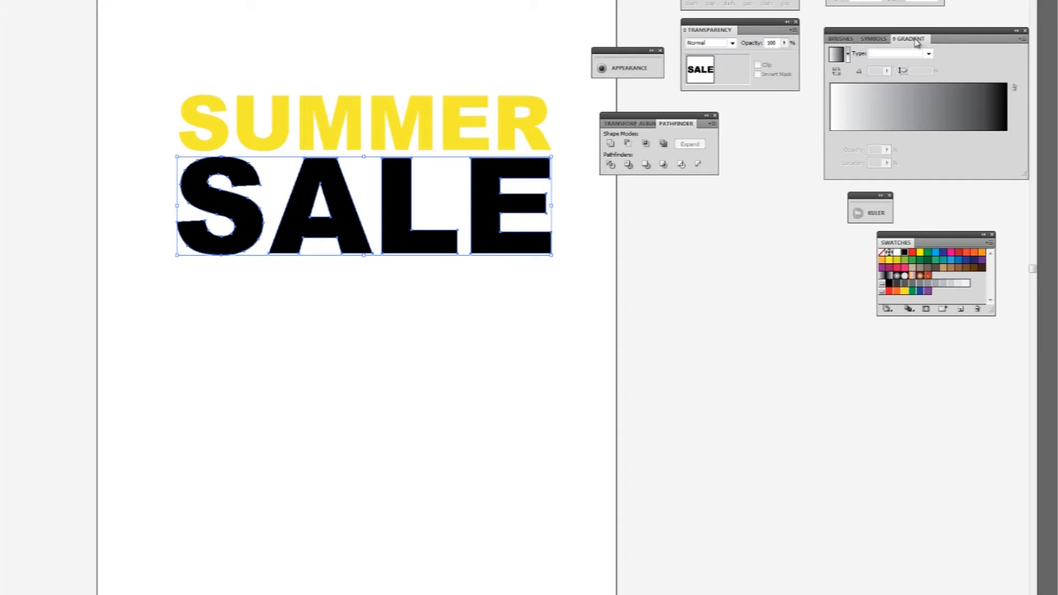
pyautogui.click(941, 129)
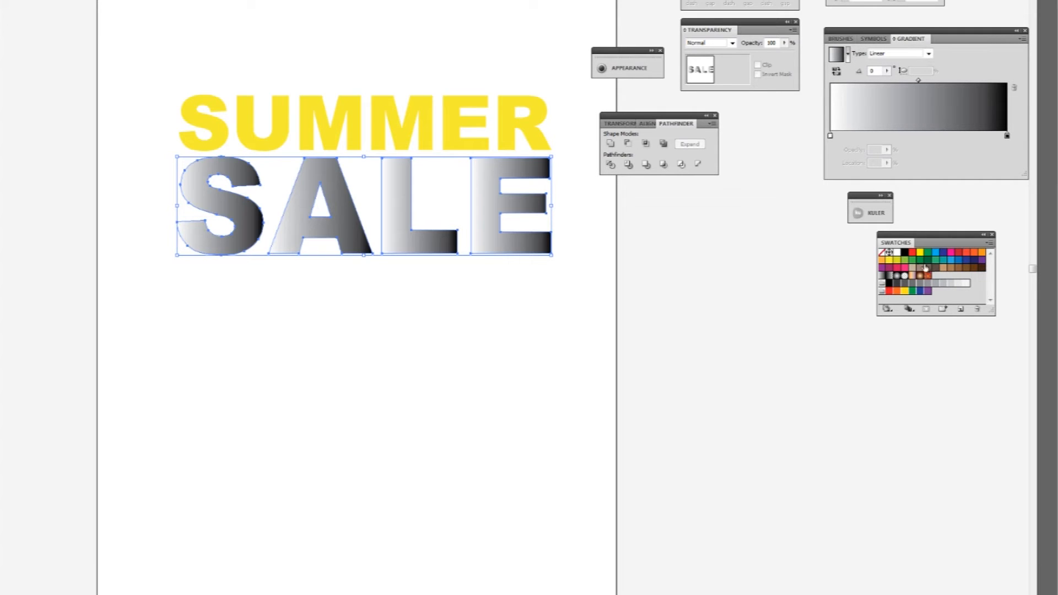
pyautogui.moveTo(1007, 136); pyautogui.dragTo(1008, 136)
pyautogui.moveTo(882, 261); pyautogui.dragTo(831, 136)
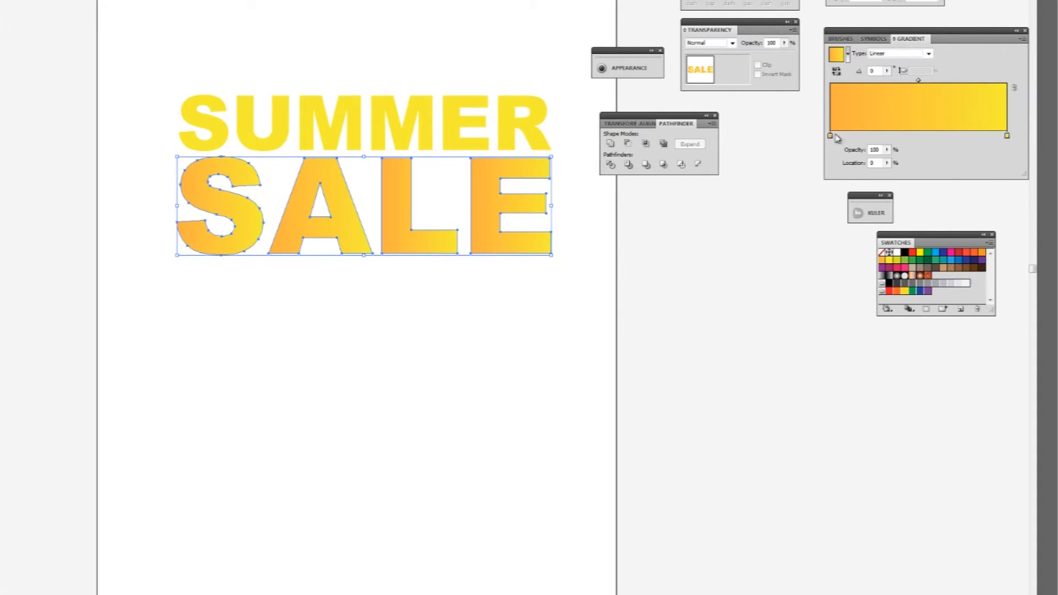
# - Redirect SALE's gradient vertically across the whole word, with orange at the bottom and yellow at the top
pyautogui.press('g')
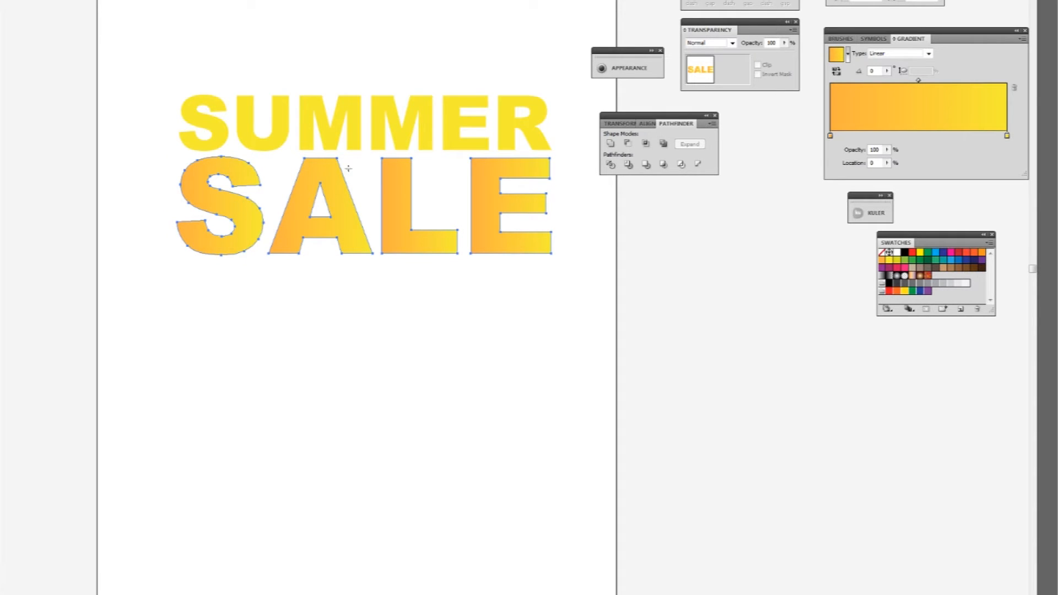
pyautogui.moveTo(366, 150); pyautogui.dragTo(366, 288)
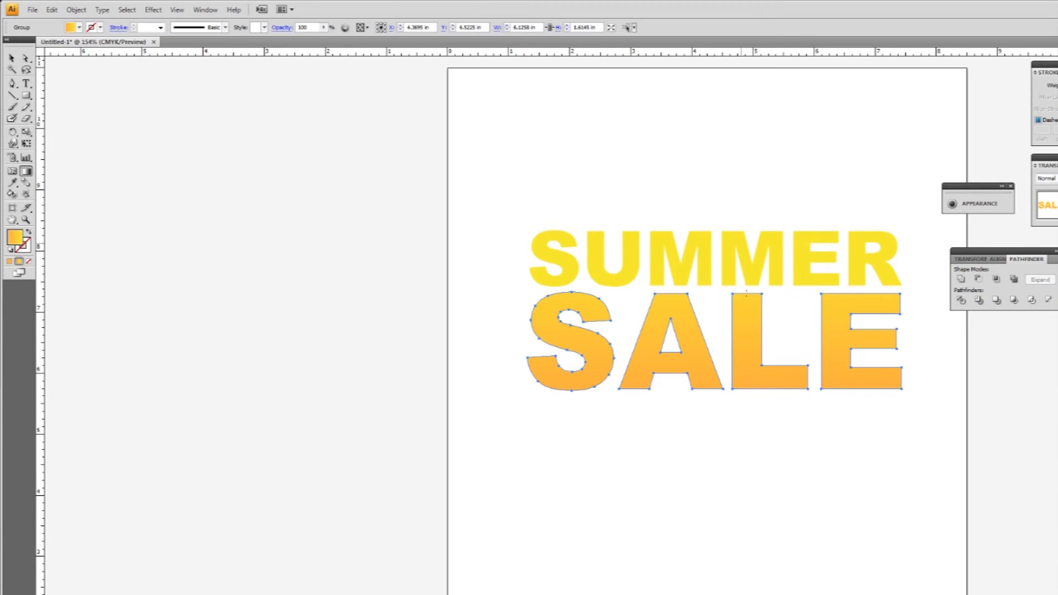
pyautogui.moveTo(750, 391); pyautogui.dragTo(749, 305)
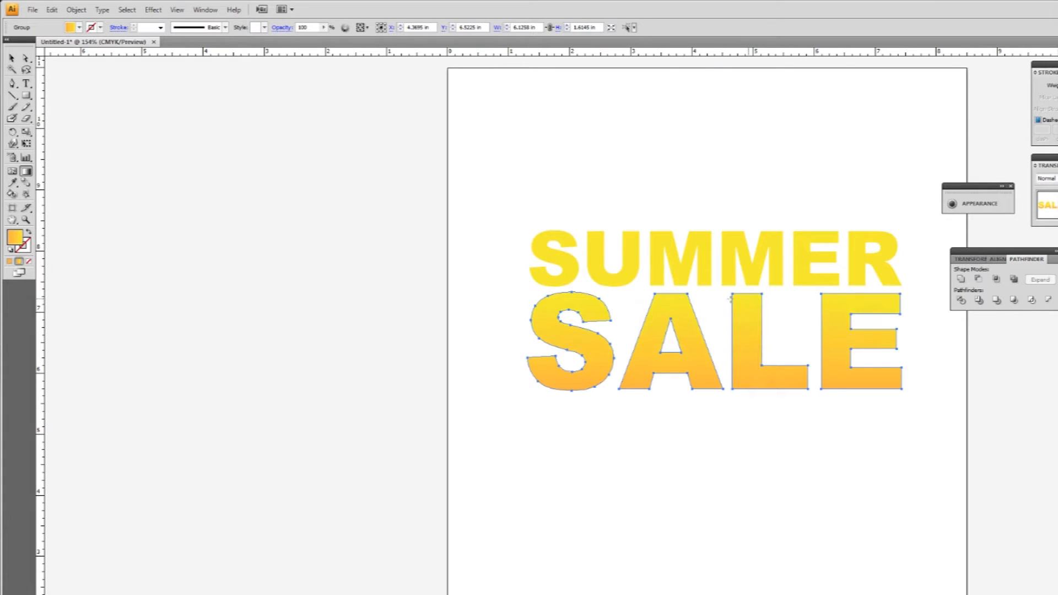
pyautogui.click(12, 58)
pyautogui.click(381, 226)
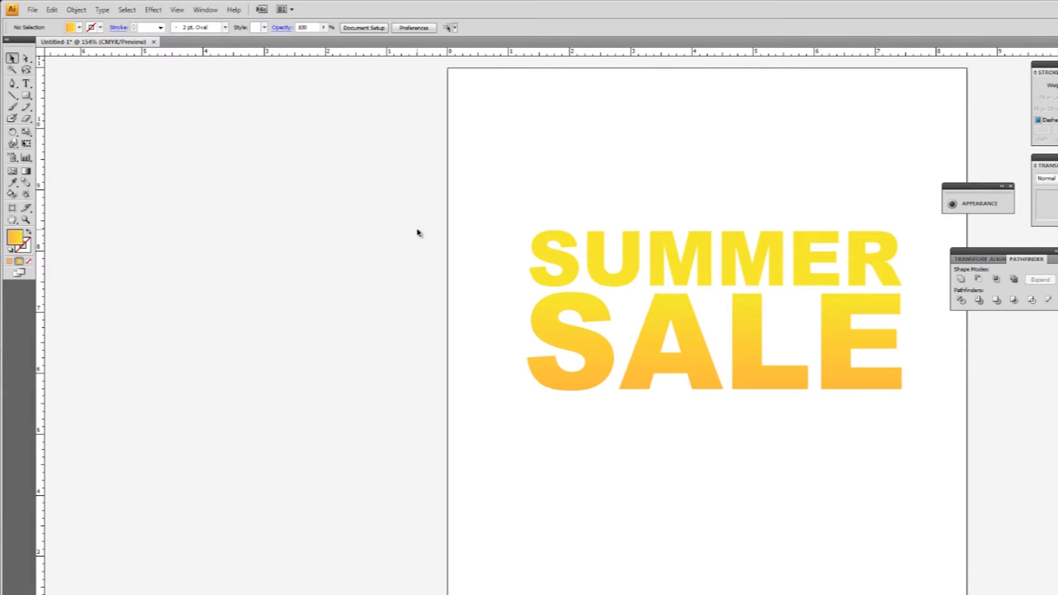
# - Offset the outlines of SUMMER and SALE by 0.0694 in and fill the offset shapes with orange
pyautogui.moveTo(618, 271); pyautogui.dragTo(901, 408)
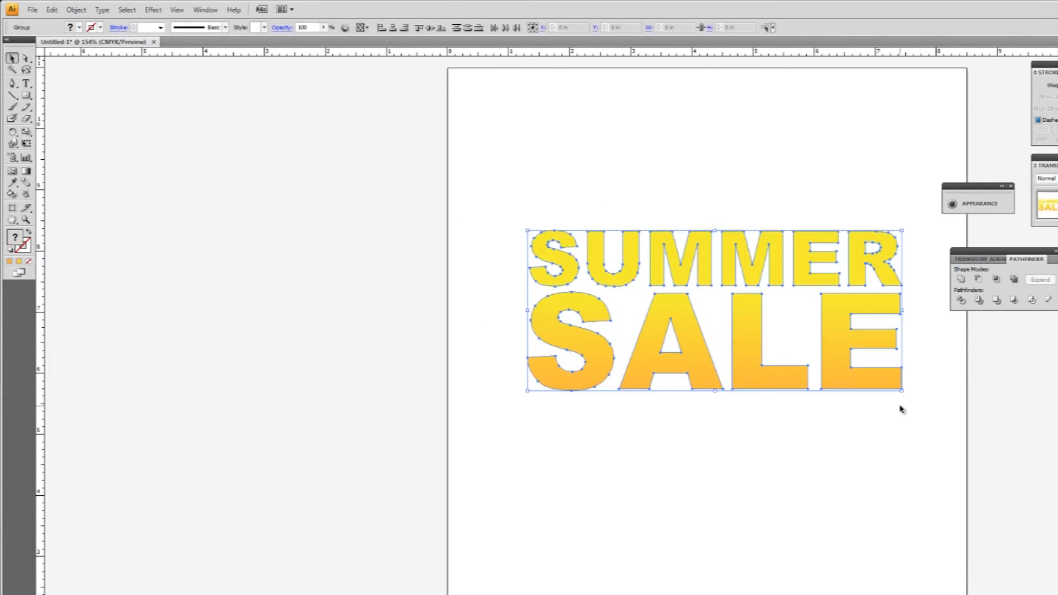
pyautogui.click(75, 9)
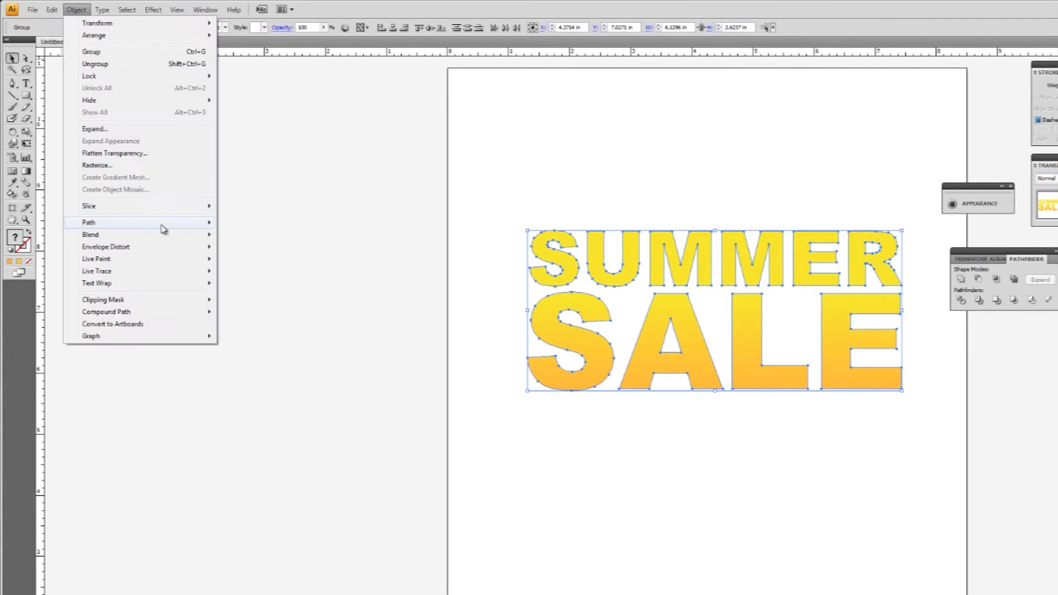
pyautogui.moveTo(160, 225)
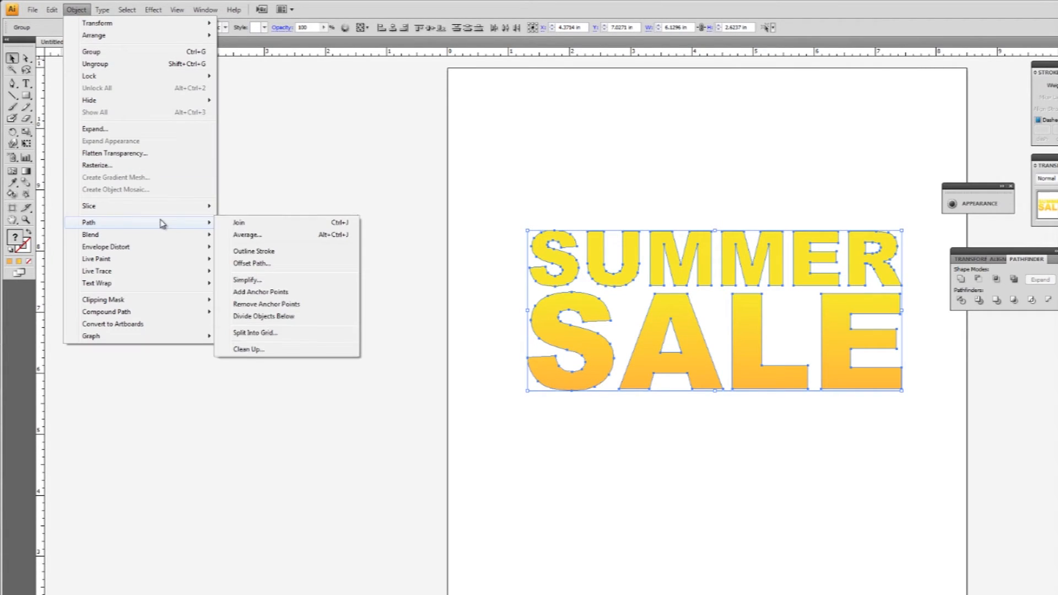
pyautogui.click(278, 264)
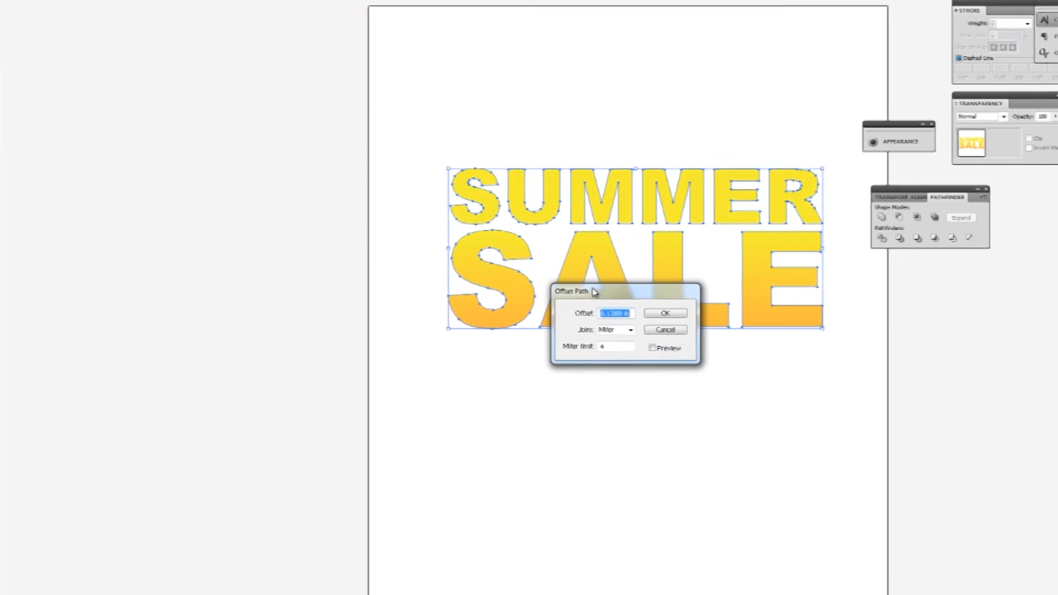
pyautogui.moveTo(669, 355); pyautogui.dragTo(662, 474)
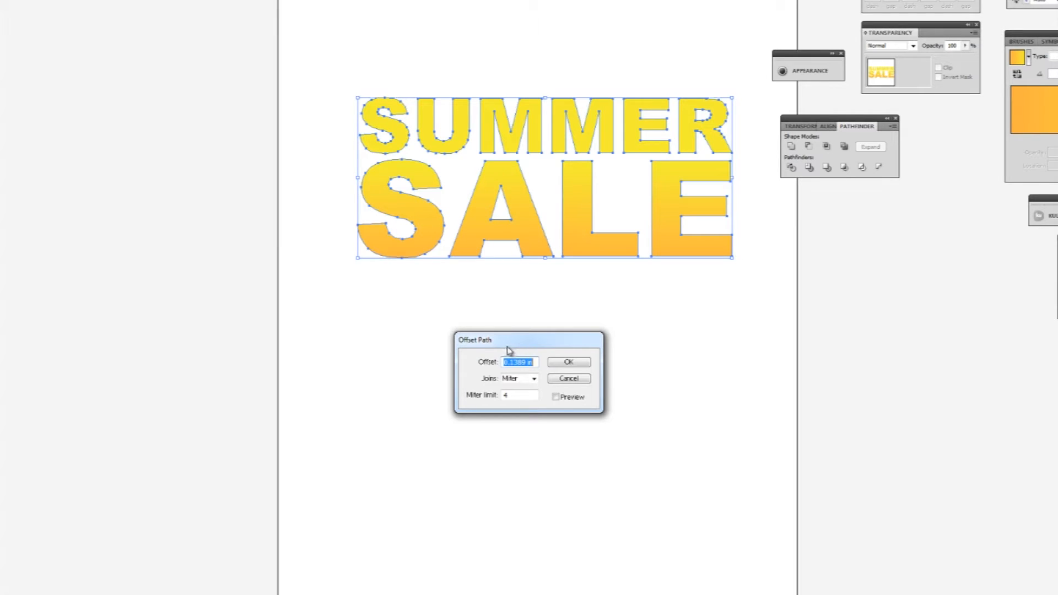
pyautogui.click(529, 362)
pyautogui.moveTo(527, 362); pyautogui.dragTo(509, 363)
pyautogui.press('BackSpace')
pyautogui.click(556, 397)
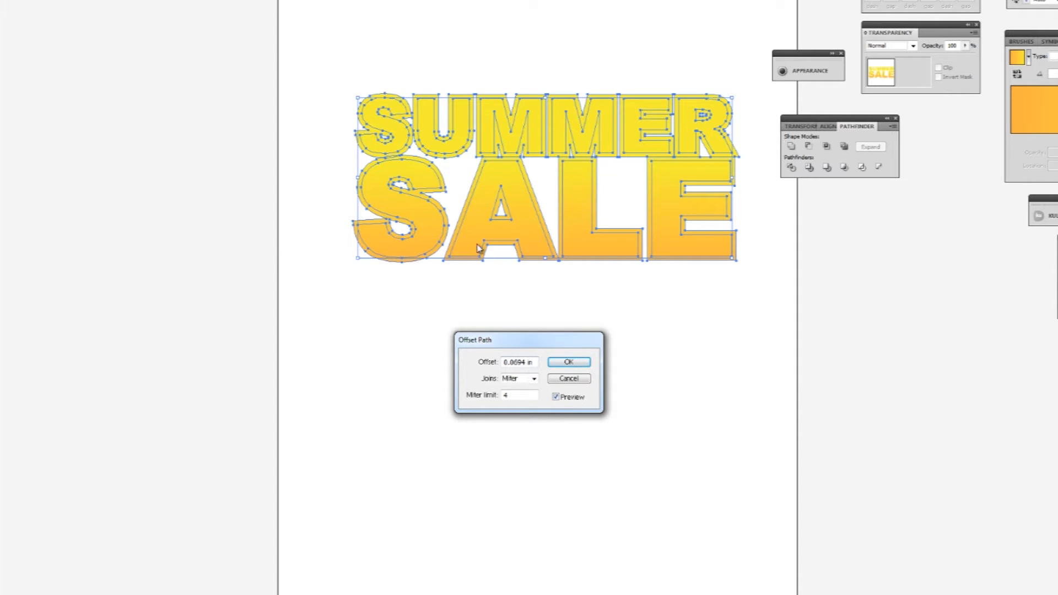
pyautogui.click(569, 362)
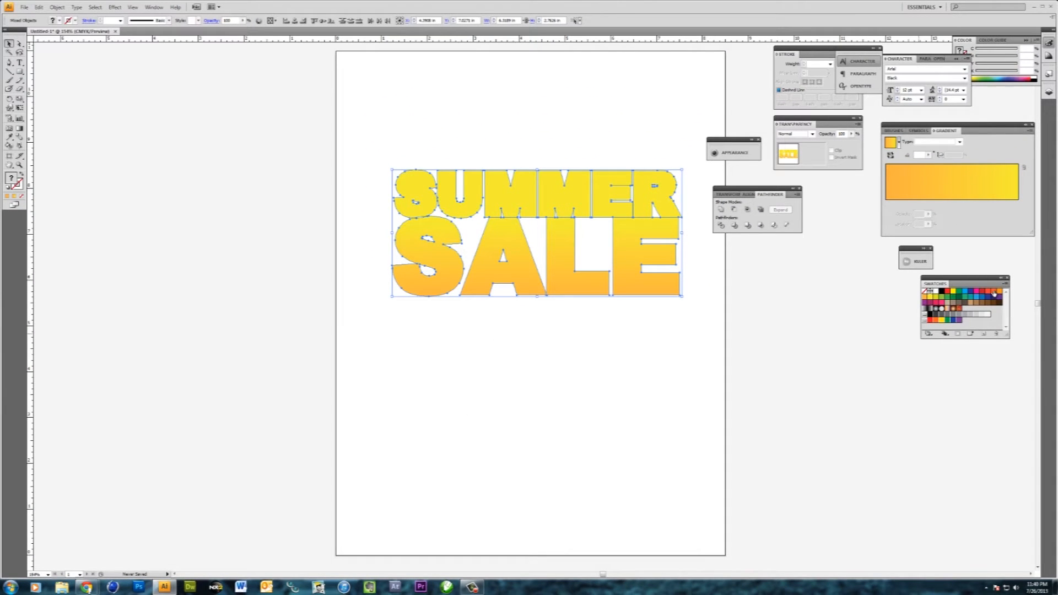
pyautogui.click(1000, 295)
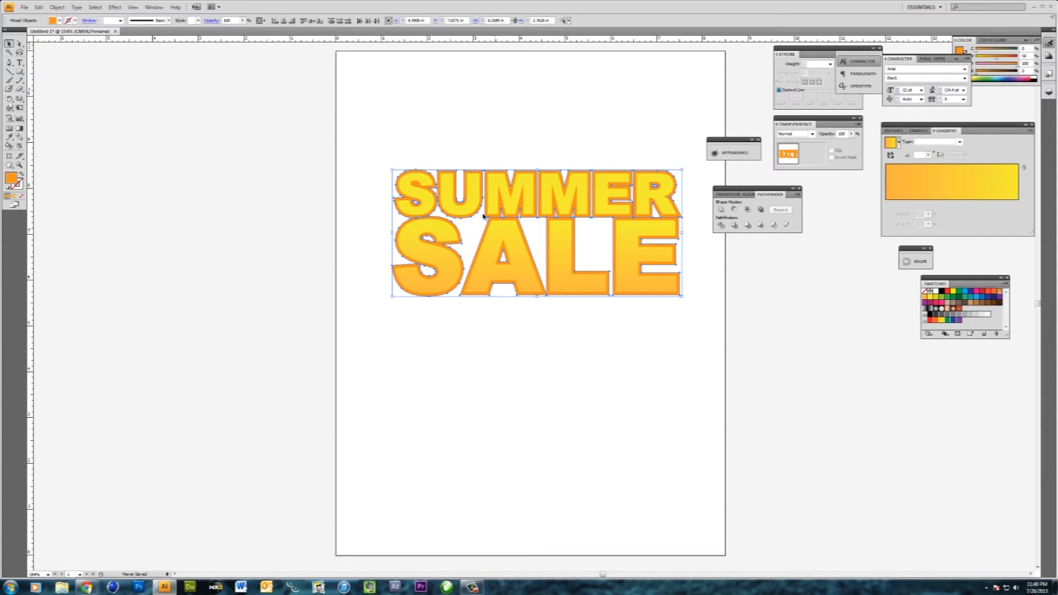
pyautogui.click(518, 321)
# - Ungroup the SALE lettering and the SUMMER lettering from their orange outlines
pyautogui.click(515, 291)
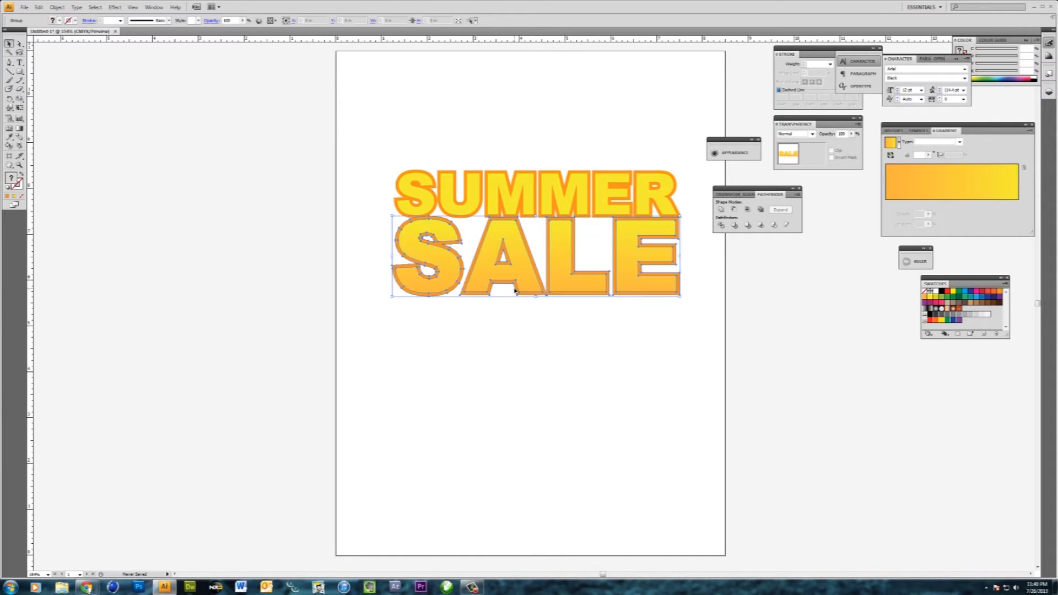
pyautogui.rightClick(516, 290)
pyautogui.click(545, 326)
pyautogui.click(502, 263)
pyautogui.click(472, 209)
pyautogui.rightClick(472, 208)
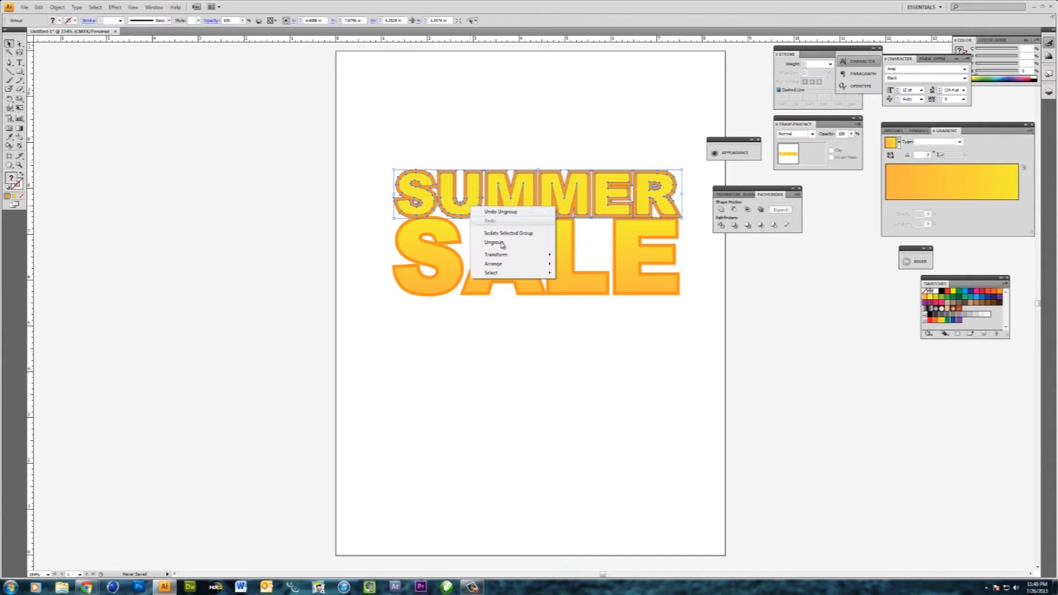
pyautogui.click(505, 244)
# - Select the orange offset shapes of both words and unite them into one outline
pyautogui.click(556, 350)
pyautogui.moveTo(381, 152); pyautogui.dragTo(657, 172)
pyautogui.moveTo(699, 319); pyautogui.dragTo(391, 297)
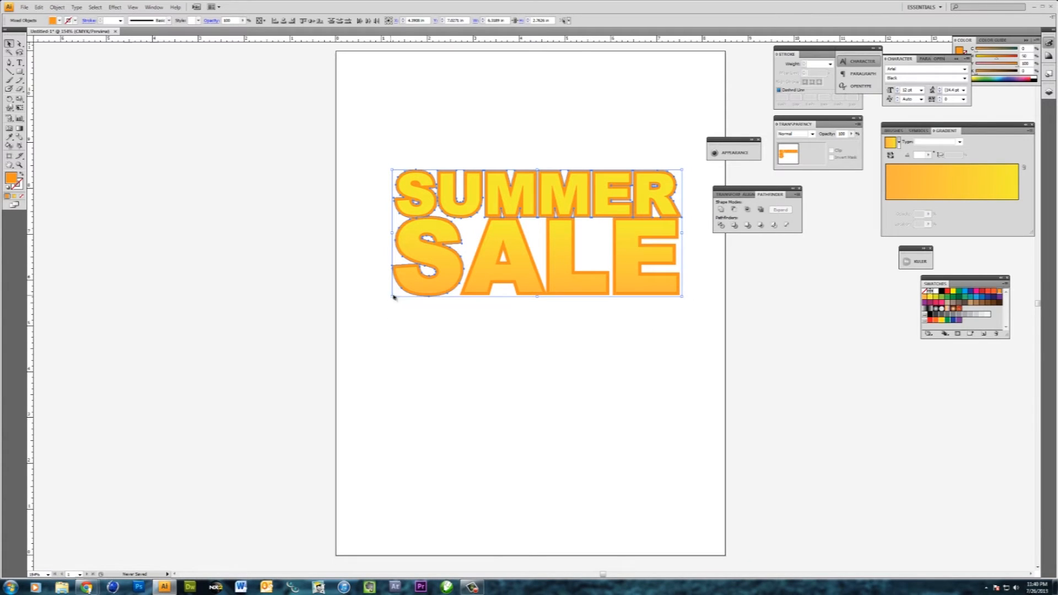
pyautogui.moveTo(666, 312); pyautogui.dragTo(466, 297)
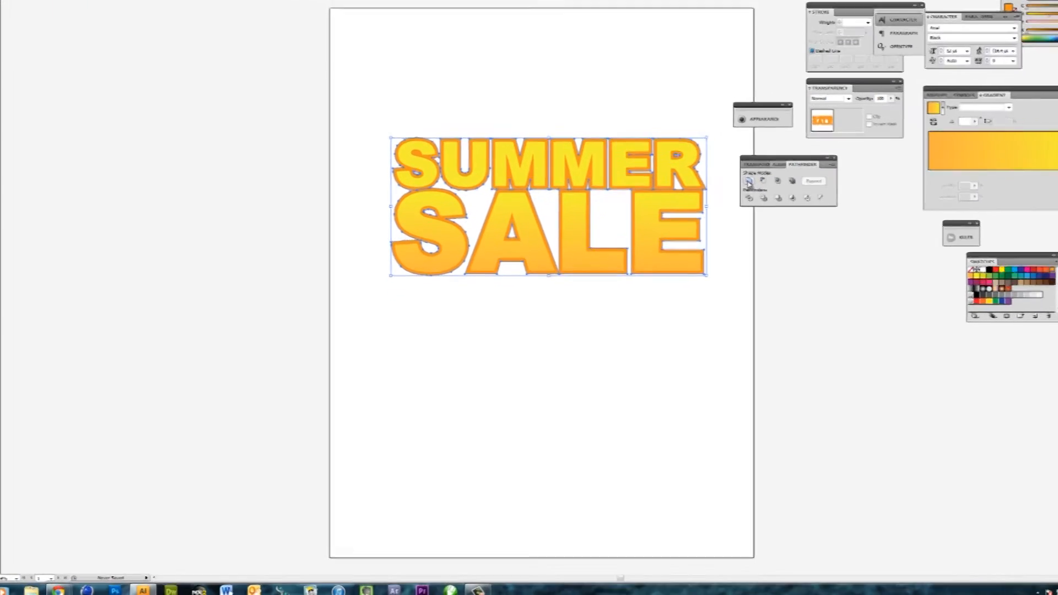
pyautogui.click(749, 181)
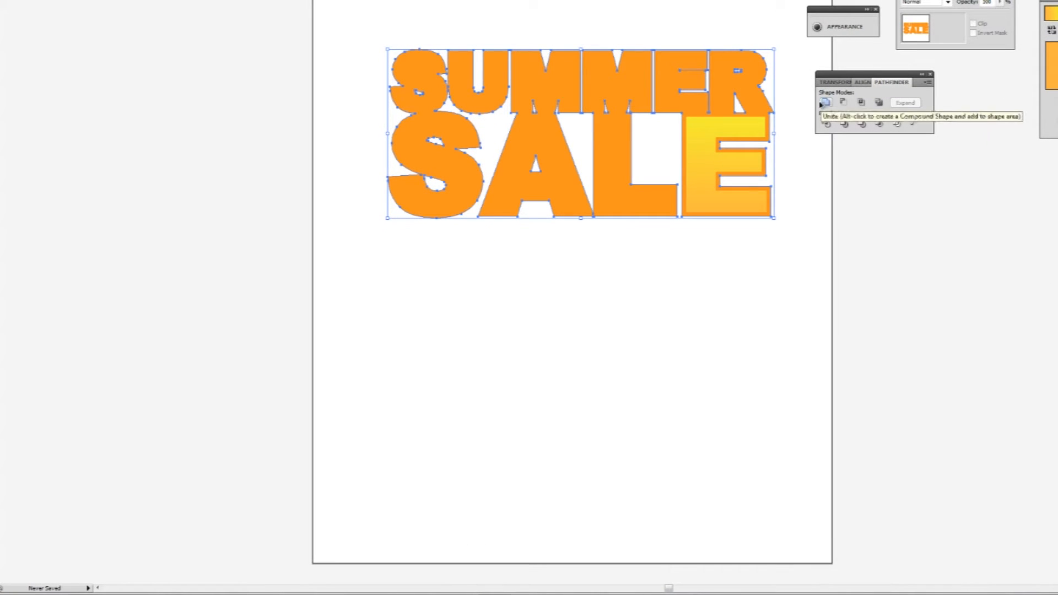
# - Send the united orange outline to the back, behind the yellow lettering
pyautogui.rightClick(661, 95)
pyautogui.moveTo(715, 169)
pyautogui.click(810, 206)
pyautogui.click(728, 259)
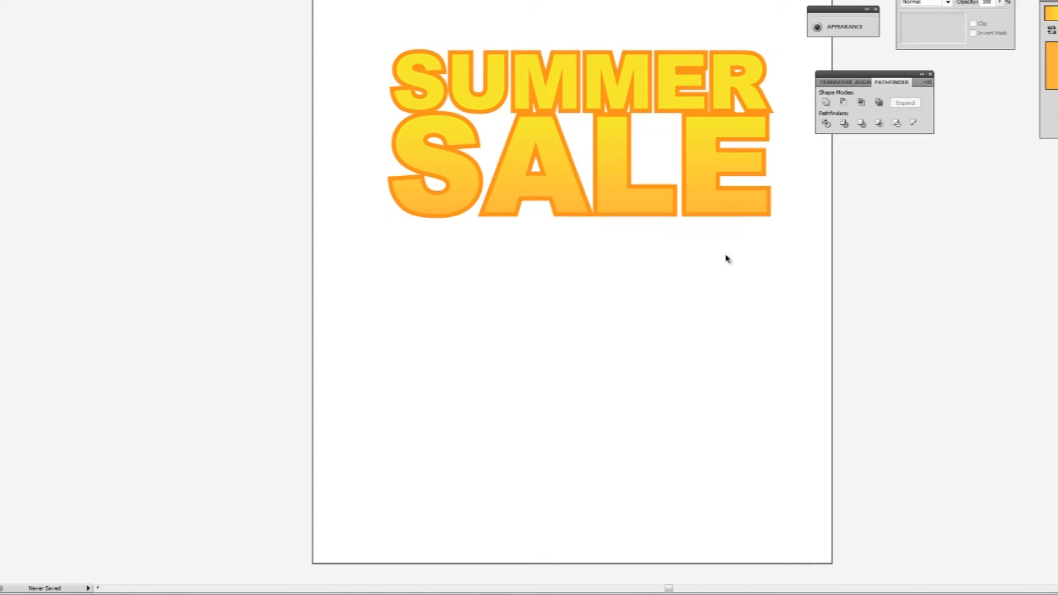
# - Offset the united orange outline outward once more and fill the new larger shapes with black
pyautogui.click(602, 218)
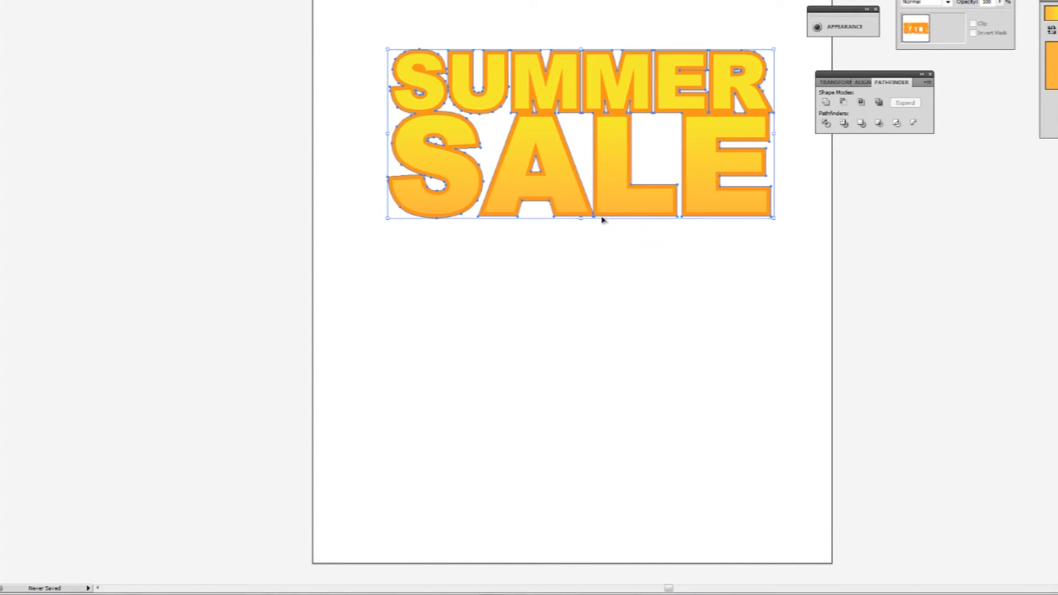
pyautogui.click(0, 0)
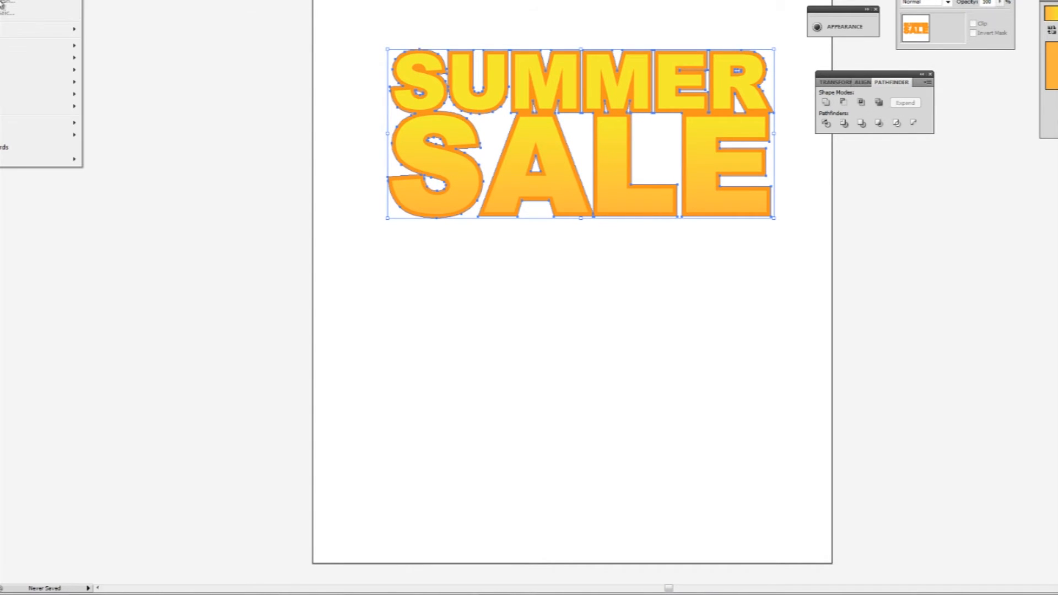
pyautogui.moveTo(21, 77)
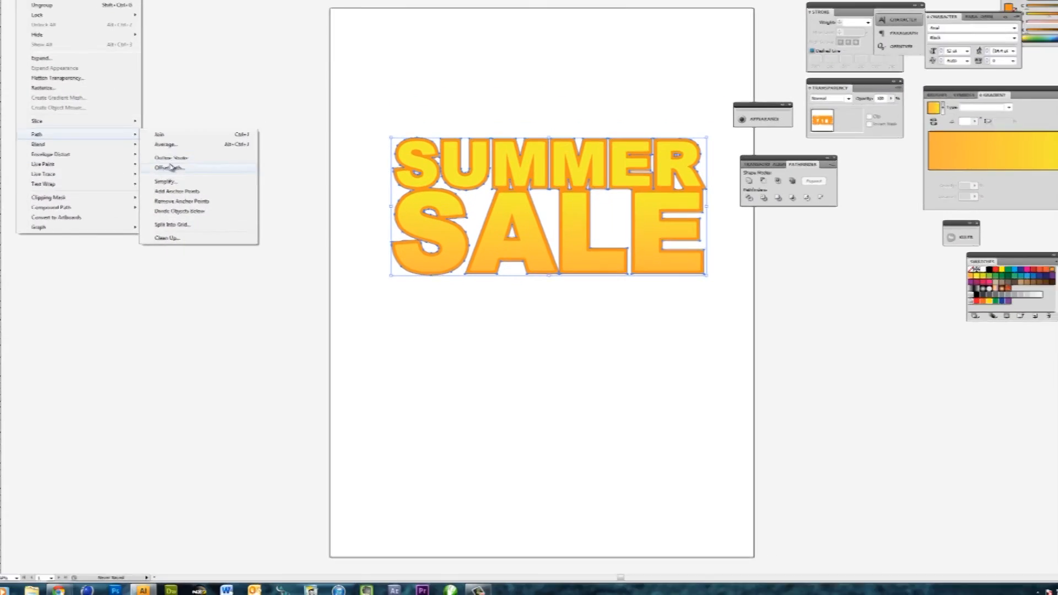
pyautogui.click(171, 167)
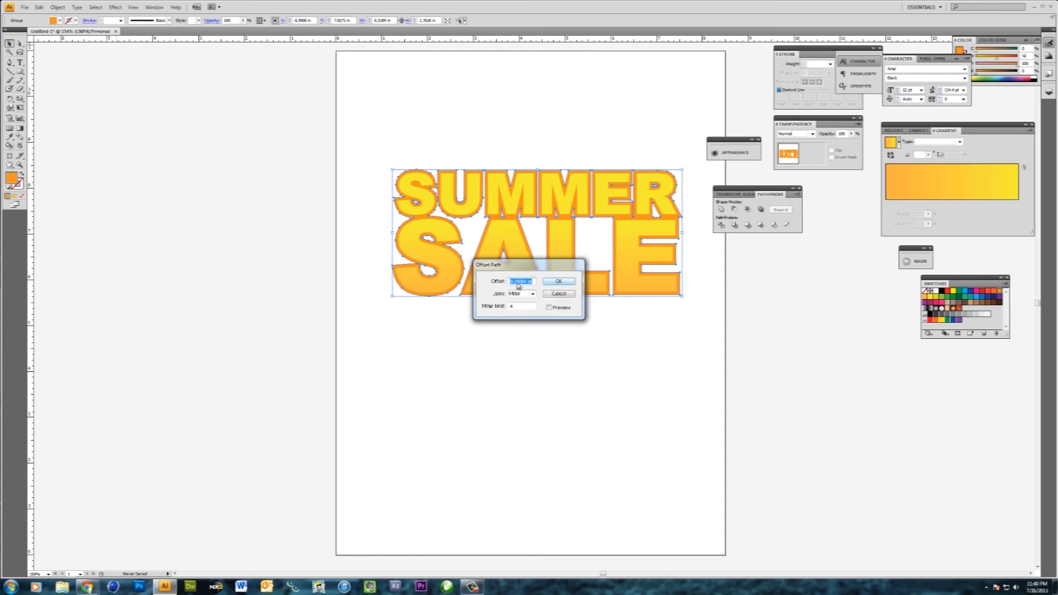
pyautogui.click(558, 282)
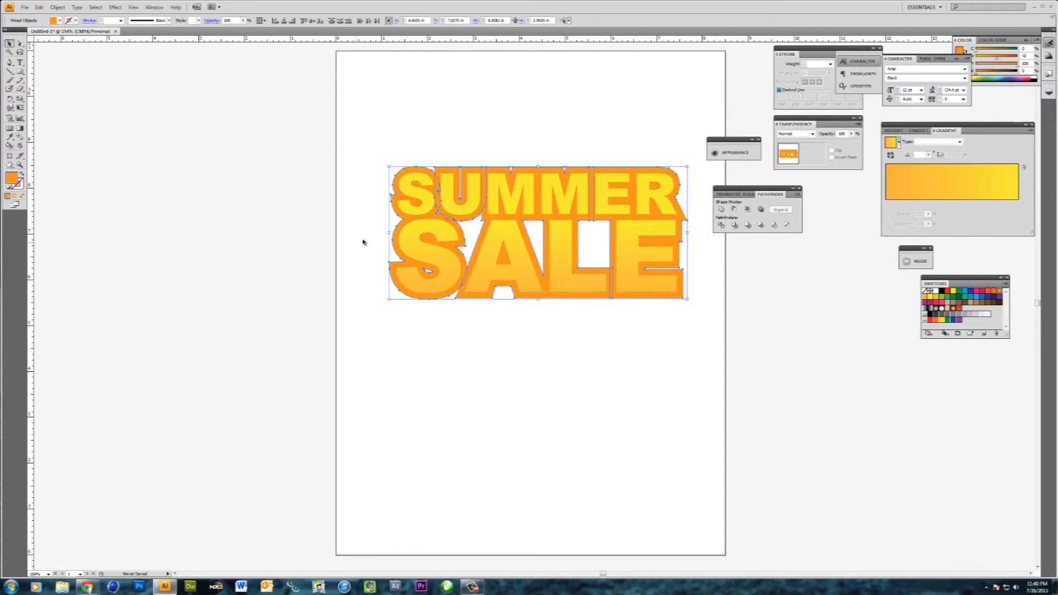
pyautogui.click(496, 345)
pyautogui.click(612, 243)
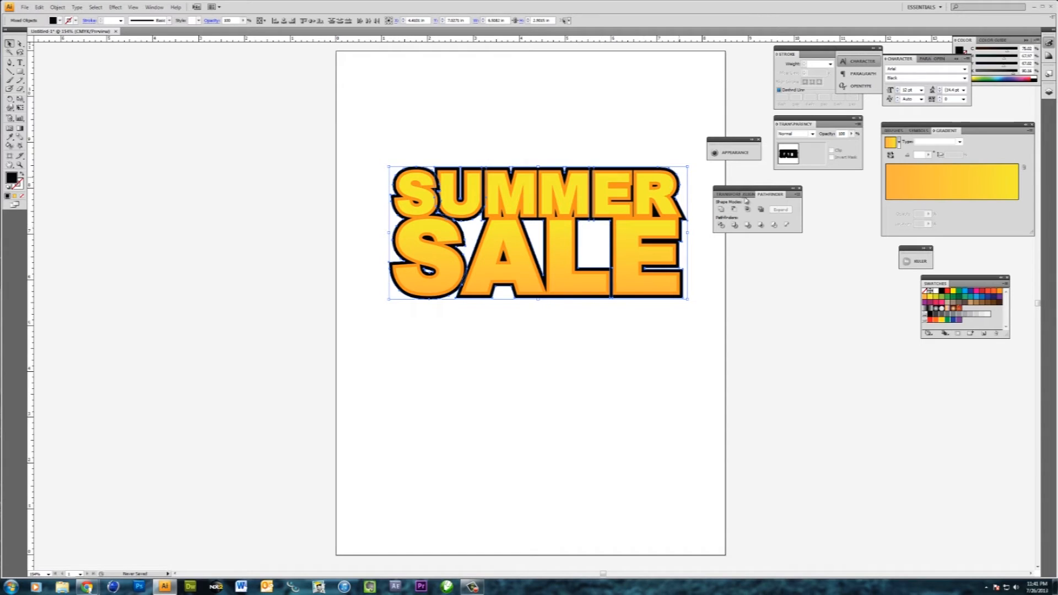
# - Unite the black offset shapes into one outline and send it to the back
pyautogui.click(722, 210)
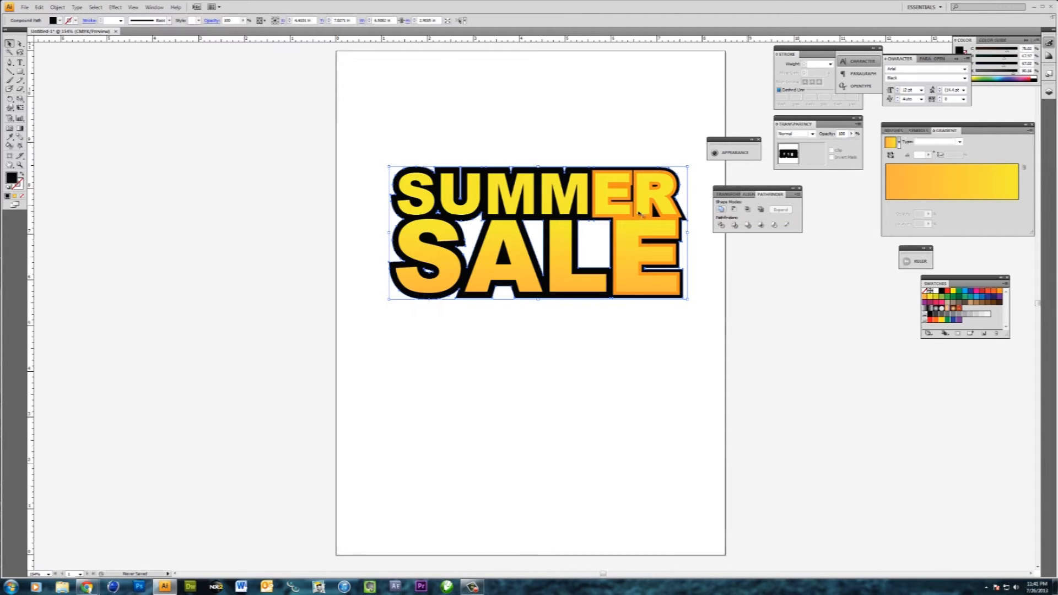
pyautogui.rightClick(545, 226)
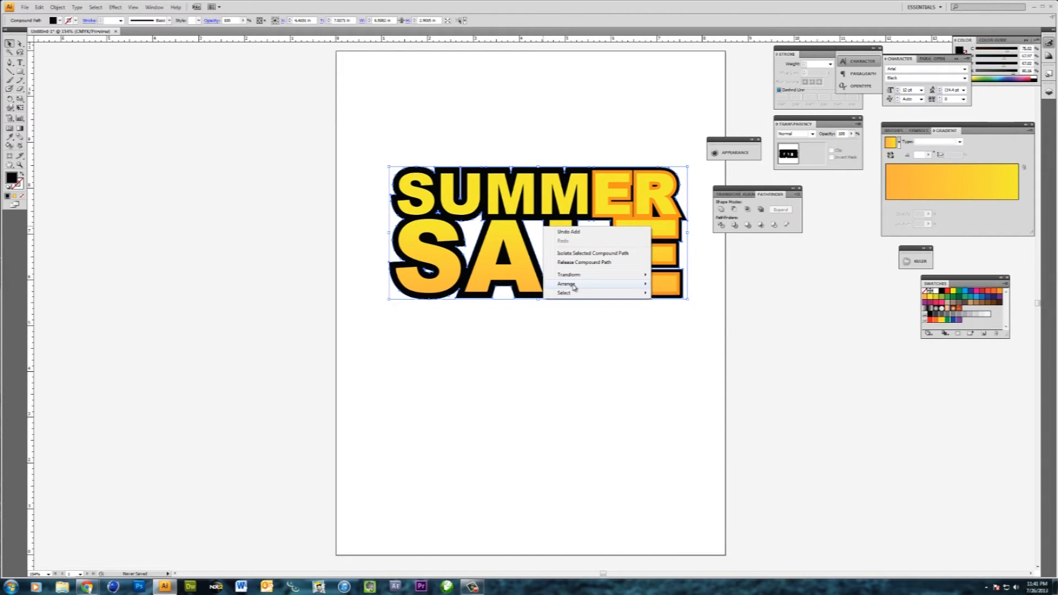
pyautogui.moveTo(573, 284)
pyautogui.click(702, 313)
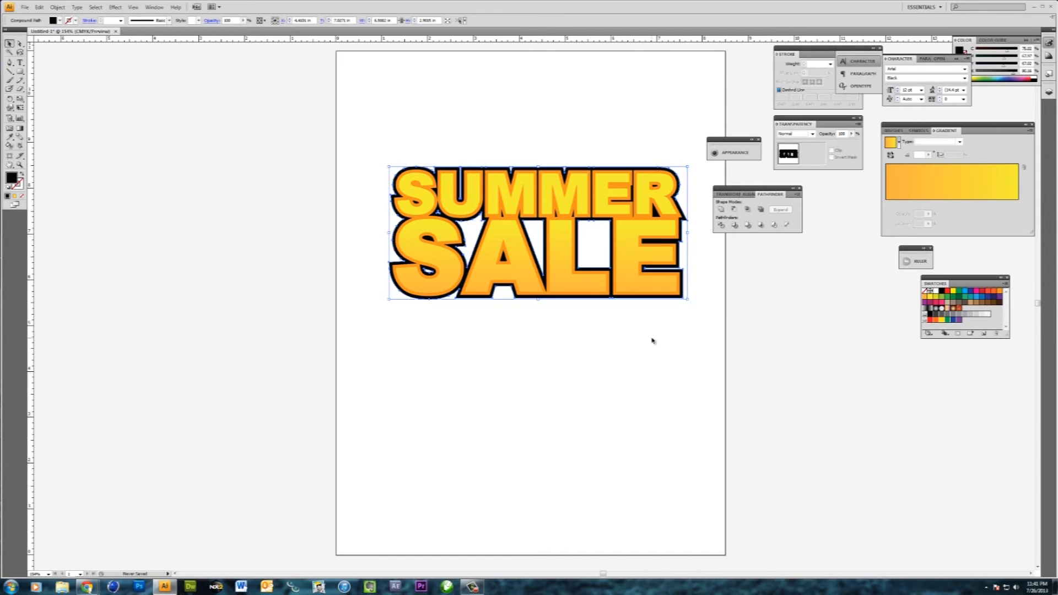
pyautogui.click(652, 340)
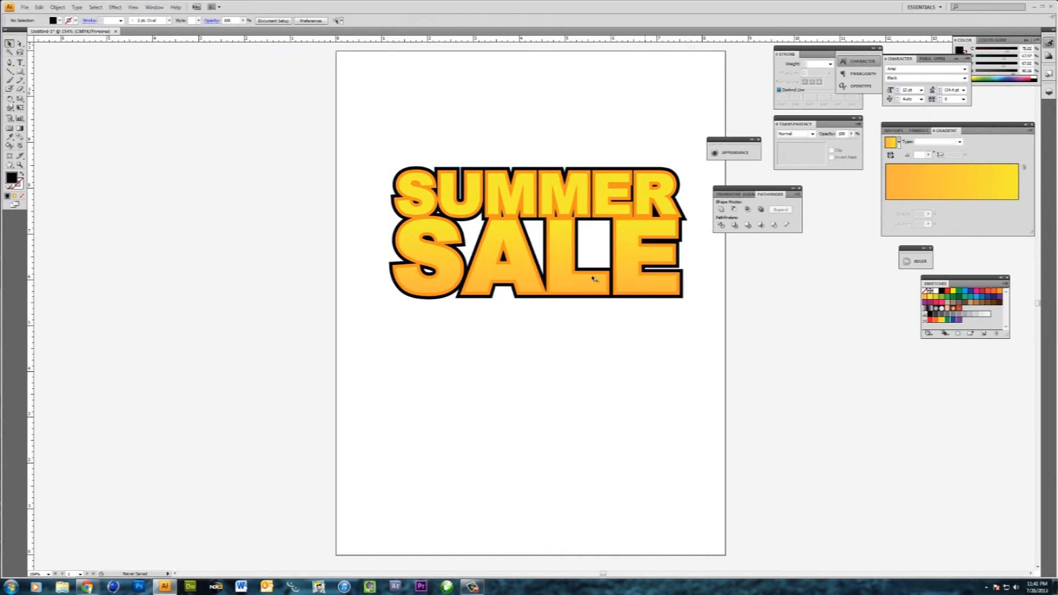
# - Ungroup the layered SUMMER SALE artwork
pyautogui.click(546, 172)
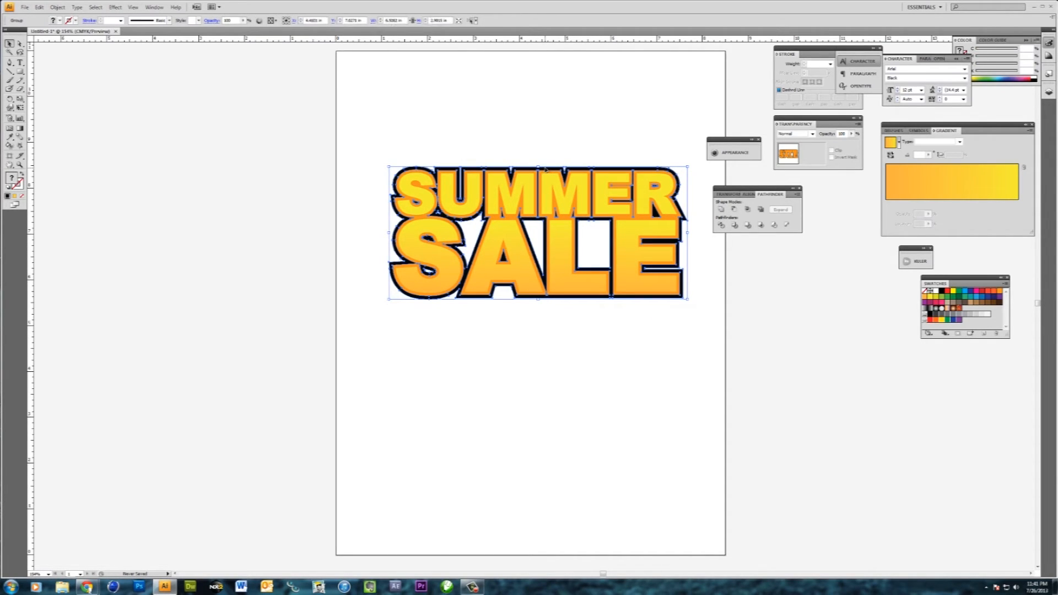
pyautogui.rightClick(546, 170)
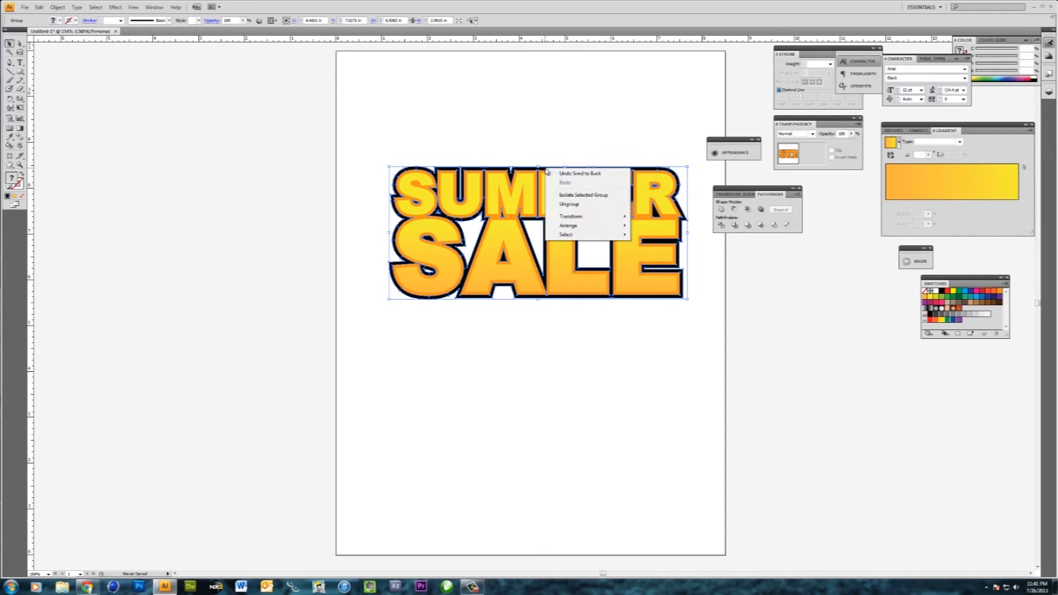
pyautogui.click(570, 204)
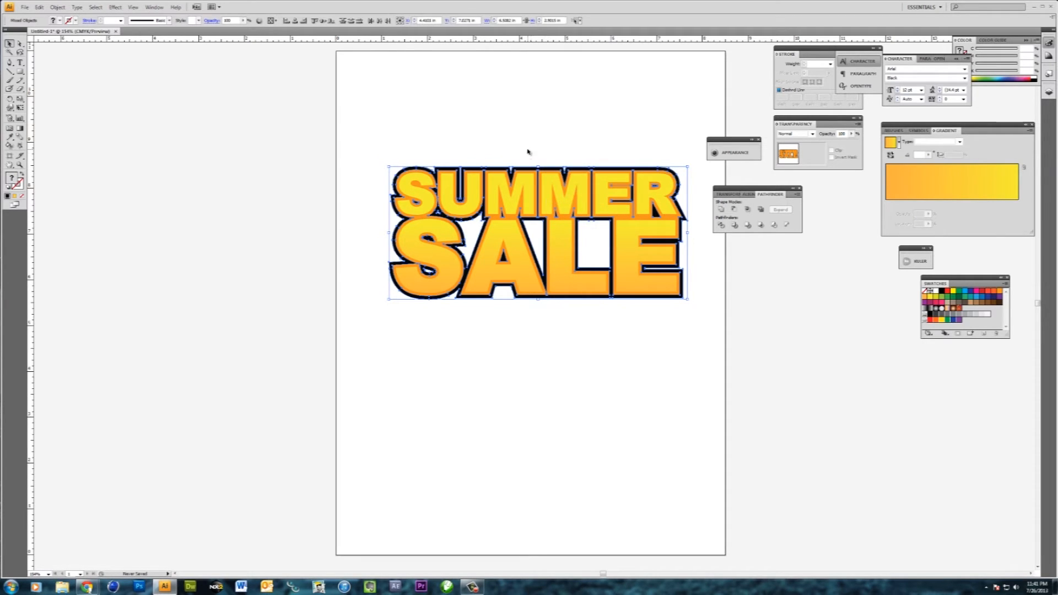
# - Duplicate the black outline in place, with a copy pasted directly behind the original
pyautogui.click(540, 236)
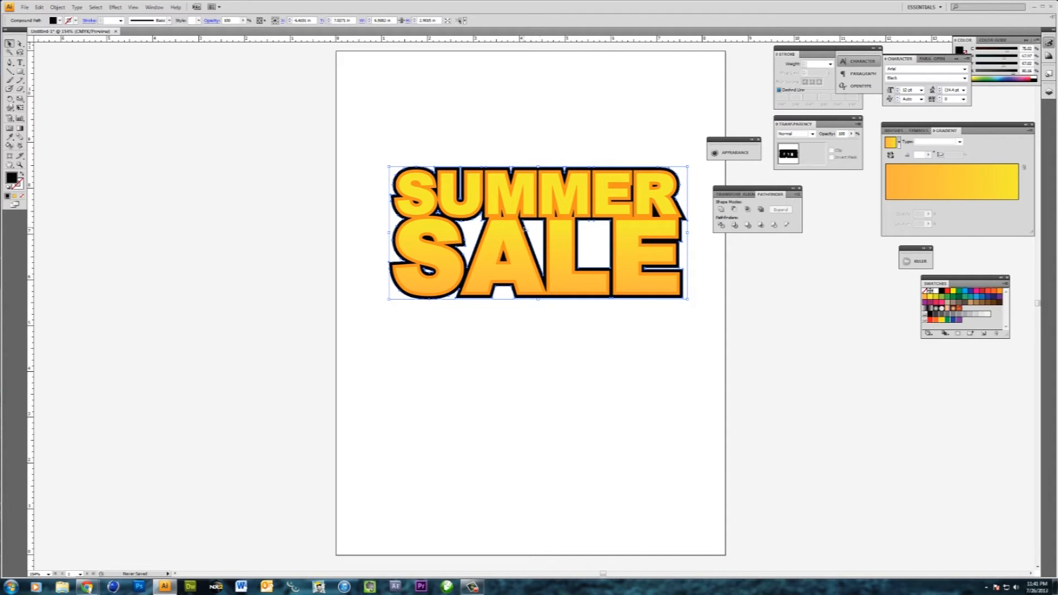
pyautogui.hotkey('ctrl', 'c')
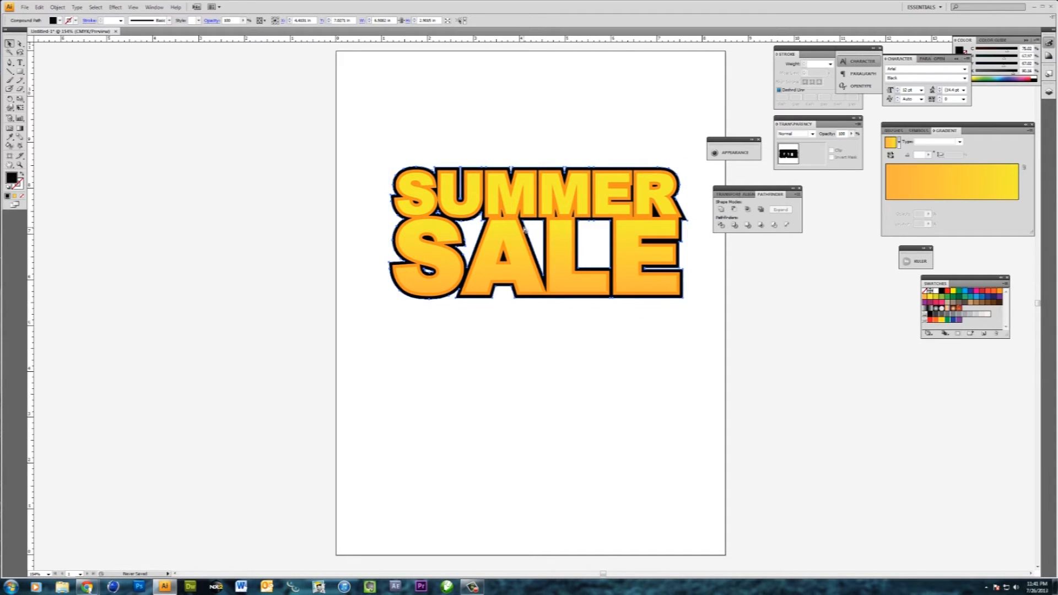
pyautogui.hotkey('ctrl', 'f')
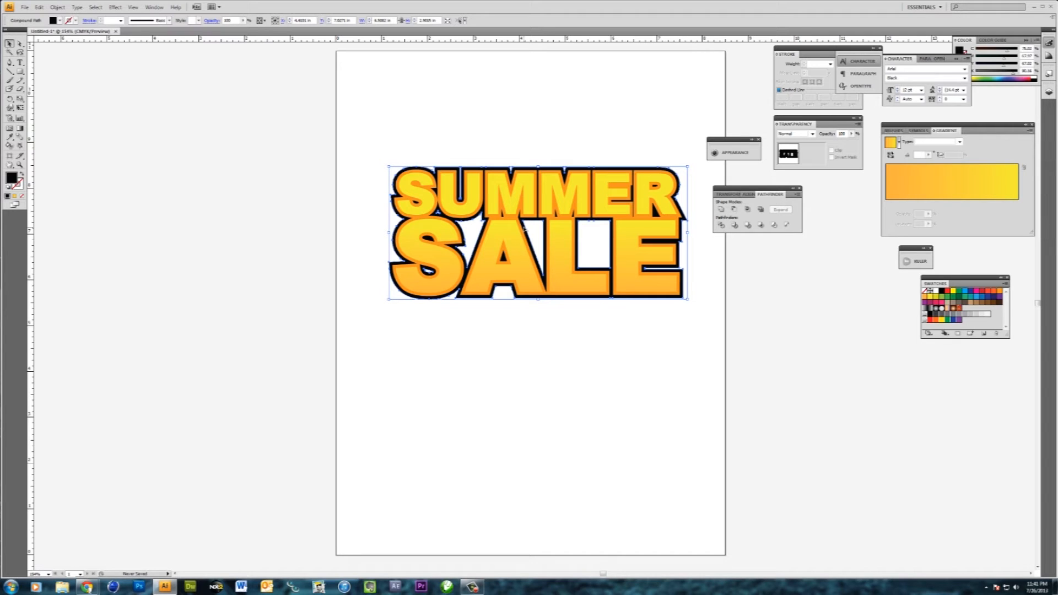
pyautogui.hotkey('ctrl', 'c')
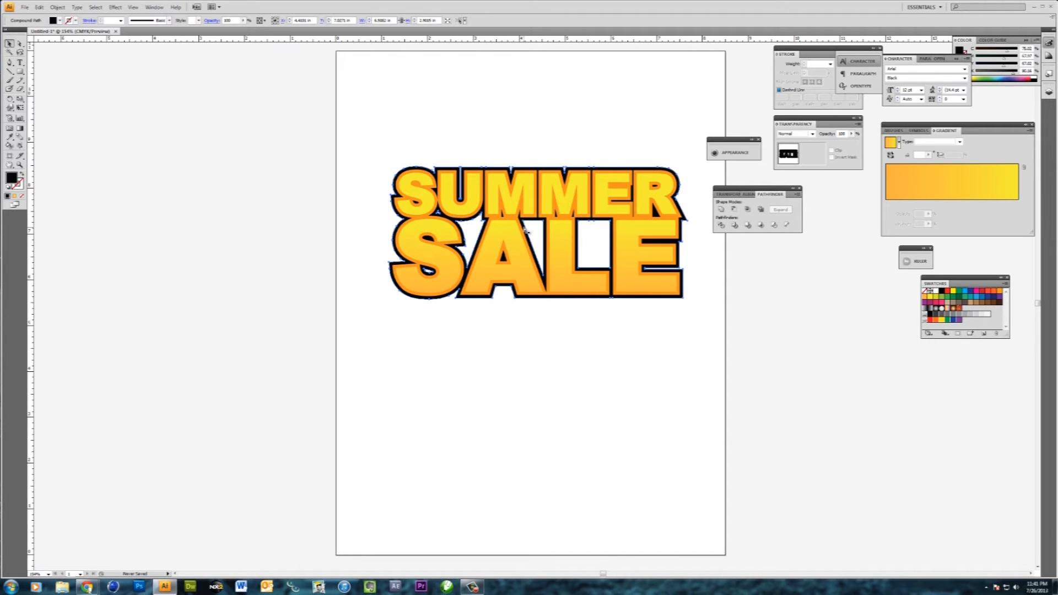
pyautogui.hotkey('ctrl', 'b')
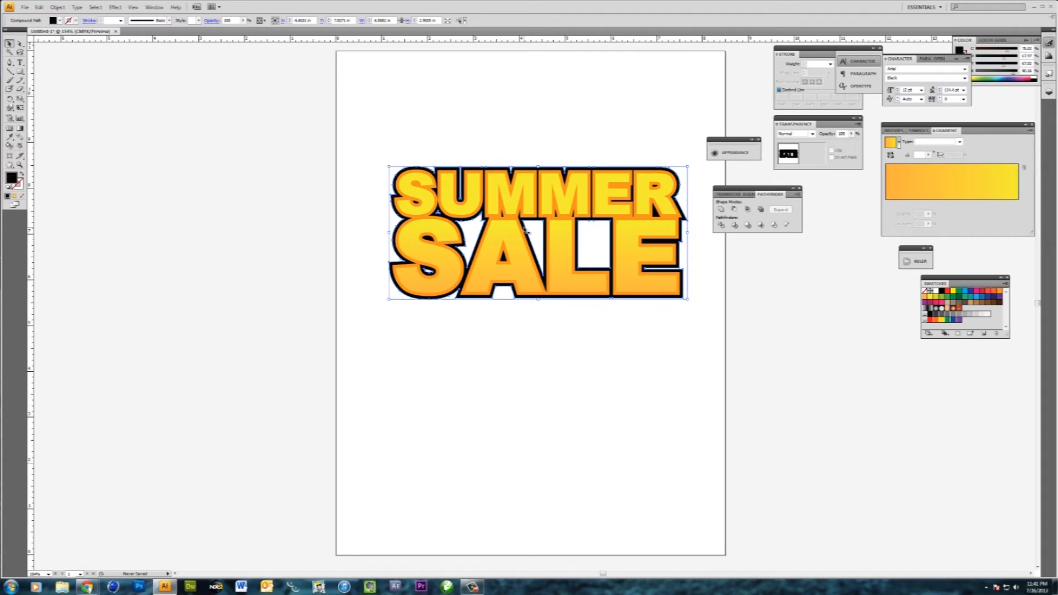
# - Shift the rear black copy slightly down and to the right to form an offset shadow behind the lettering
pyautogui.press('Down')
pyautogui.press('Down')
pyautogui.press('Down')
pyautogui.press('Down')
pyautogui.press('Down')
pyautogui.press('Down')
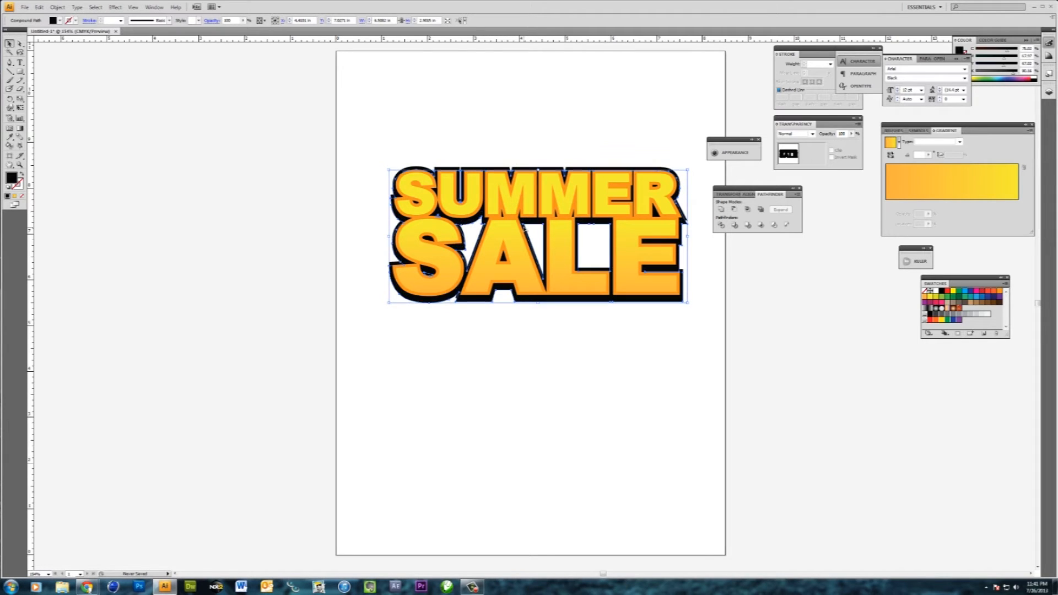
pyautogui.press('Right')
pyautogui.press('Right')
pyautogui.press('Right')
pyautogui.press('Right')
pyautogui.press('Right')
pyautogui.press('Right')
pyautogui.press('Up')
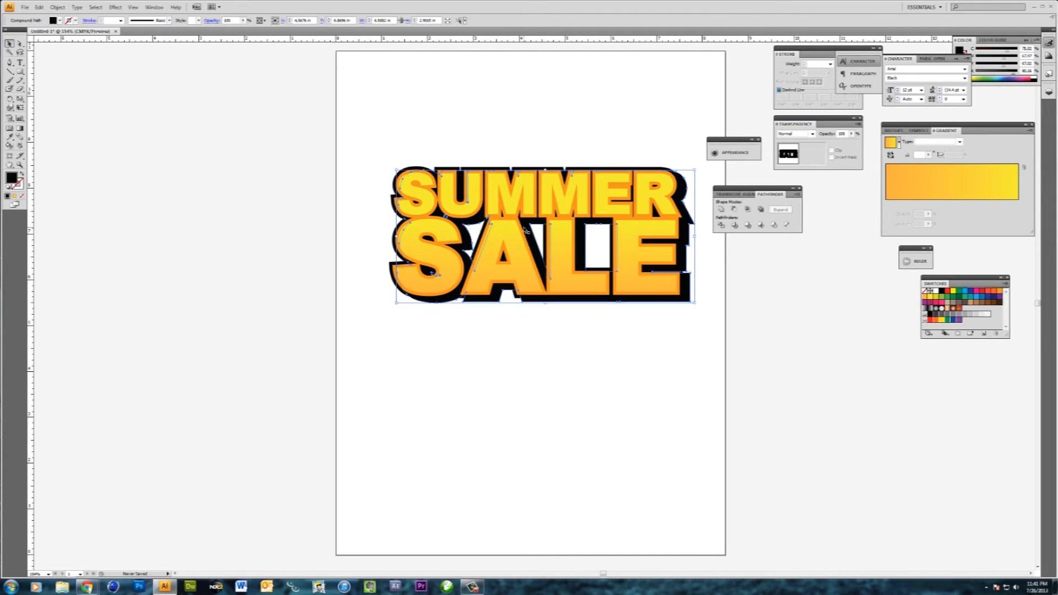
pyautogui.press('Down')
pyautogui.press('Right')
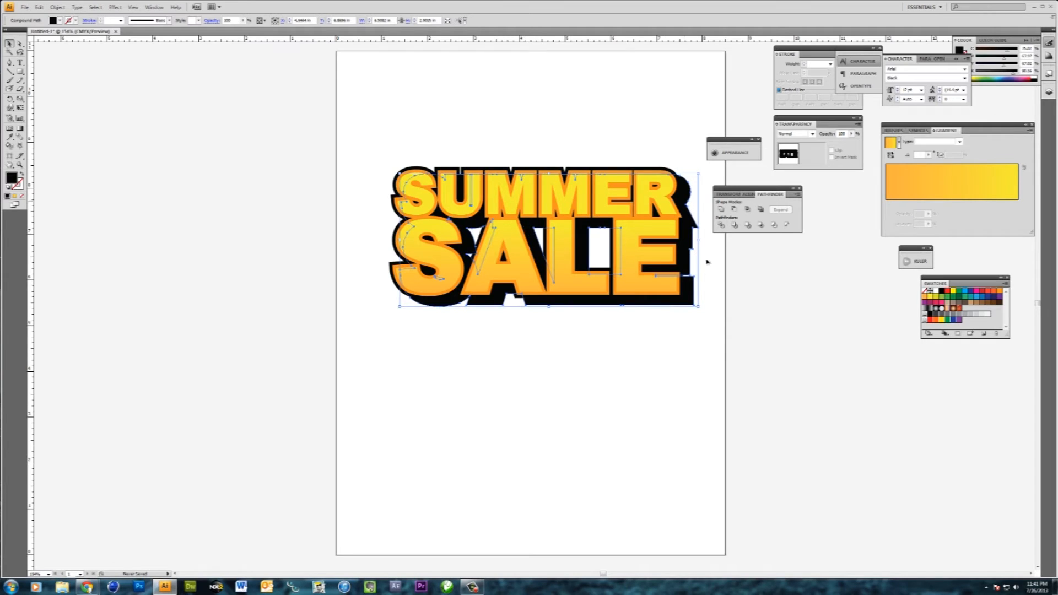
pyautogui.moveTo(692, 299); pyautogui.dragTo(688, 299)
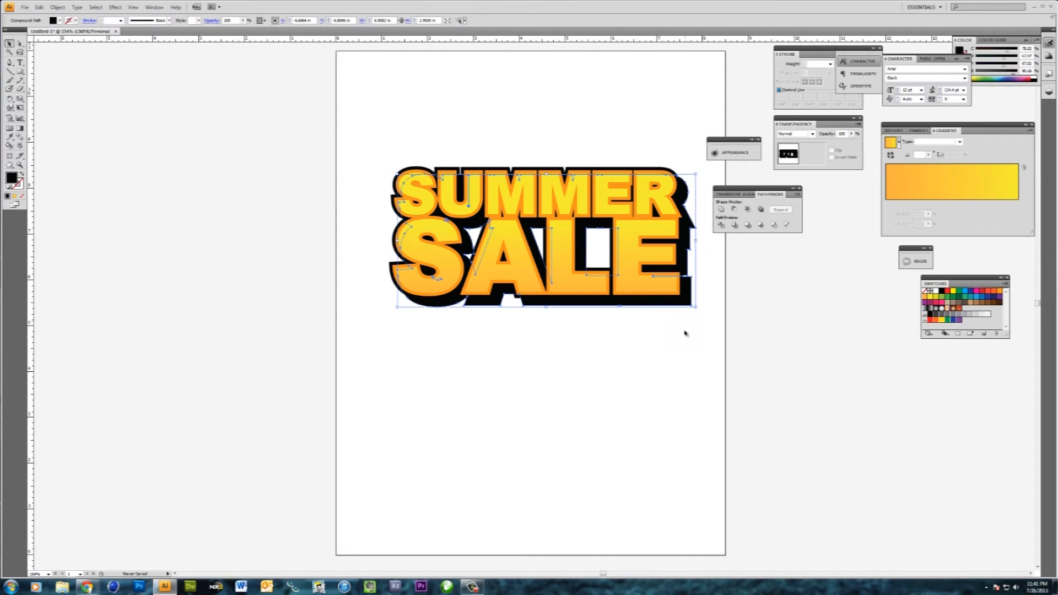
pyautogui.click(675, 354)
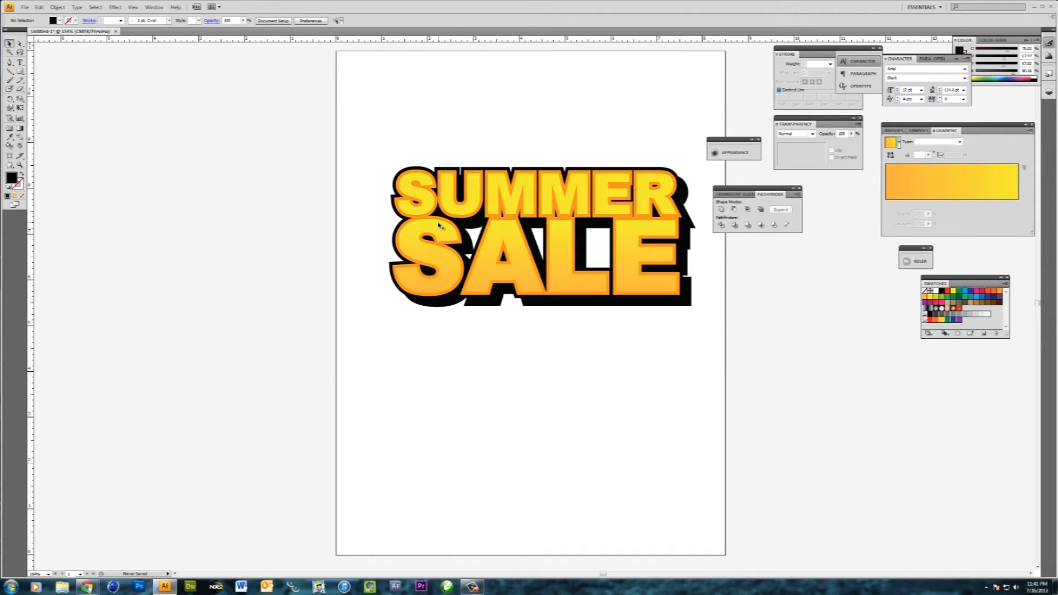
# - Draw a closed black shape with the Pen tool over the middle letters, covering the white gaps in and around SALE
pyautogui.press('p')
pyautogui.click(430, 203)
pyautogui.click(444, 266)
pyautogui.click(469, 280)
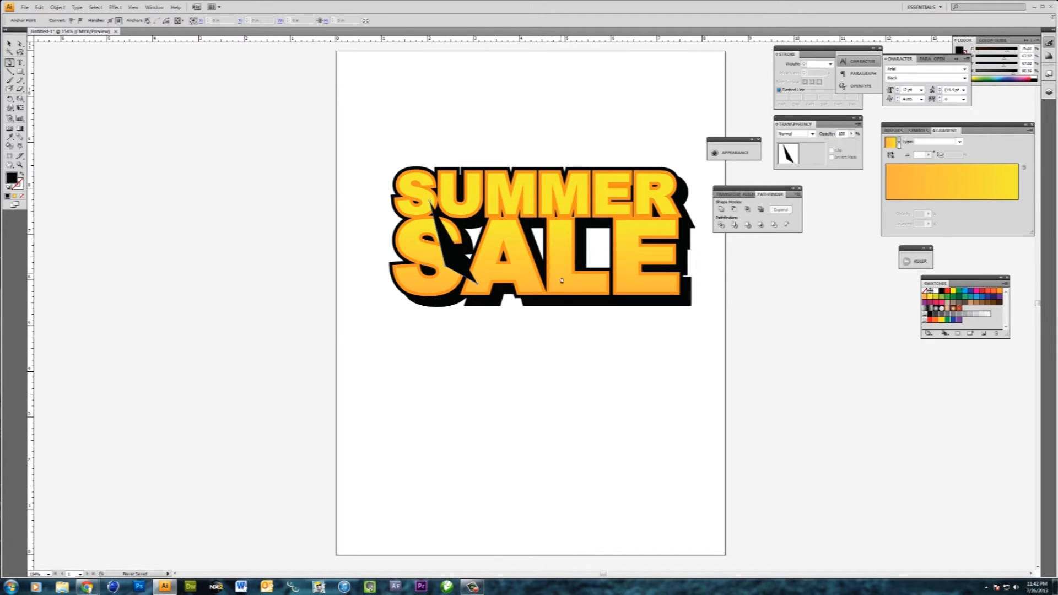
pyautogui.click(577, 281)
pyautogui.click(623, 282)
pyautogui.click(632, 254)
pyautogui.click(618, 202)
pyautogui.click(430, 203)
pyautogui.press('v')
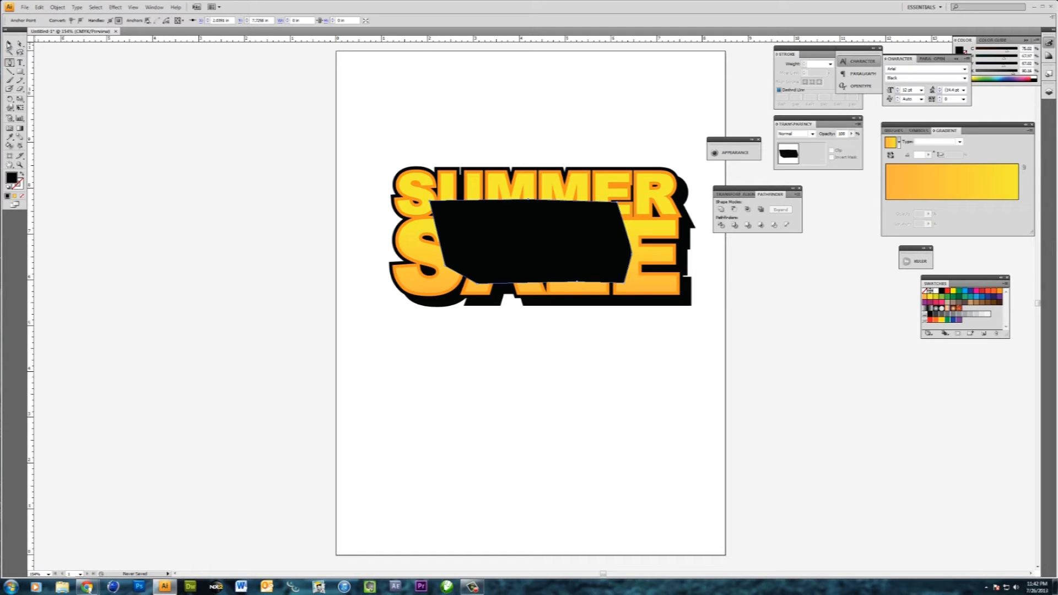
# - Unite the black filler shape with the black outline and its offset shadow, and send the result to the back
pyautogui.click(483, 226)
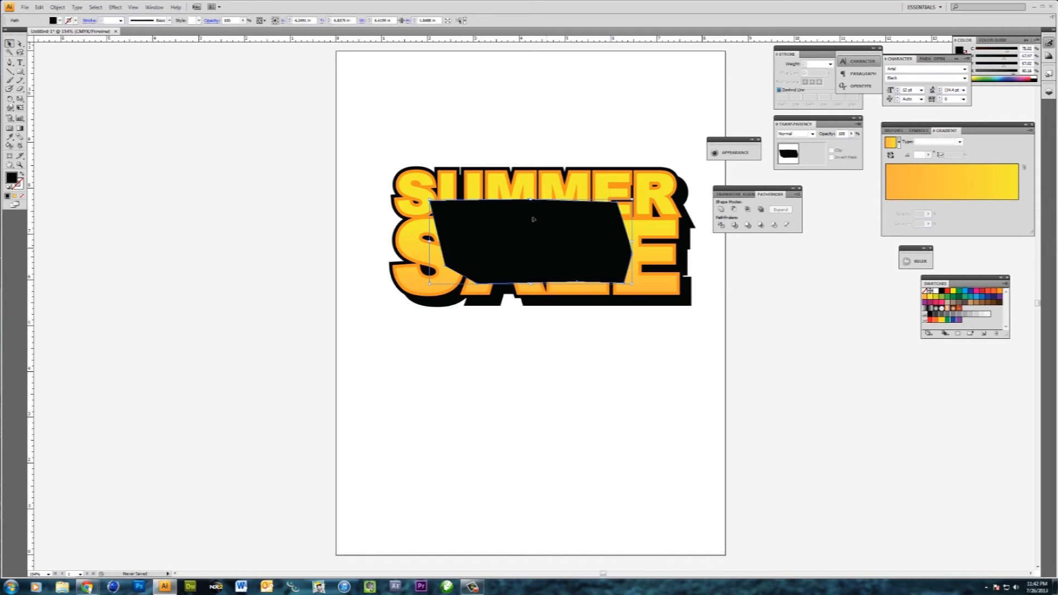
pyautogui.keyDown('shift'); pyautogui.click(459, 170); pyautogui.keyUp('shift')
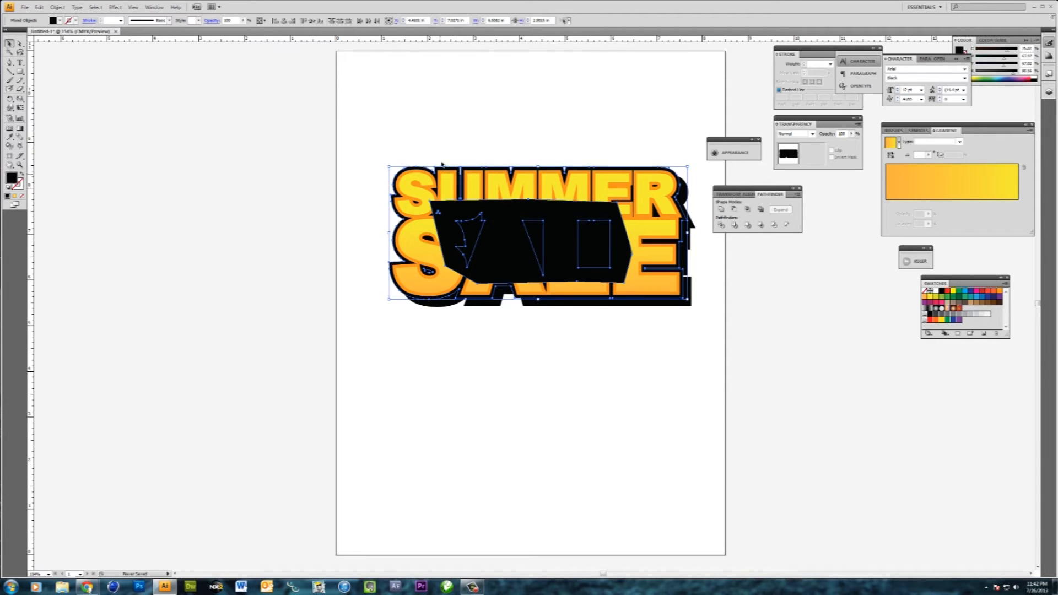
pyautogui.keyDown('shift'); pyautogui.click(452, 305); pyautogui.keyUp('shift')
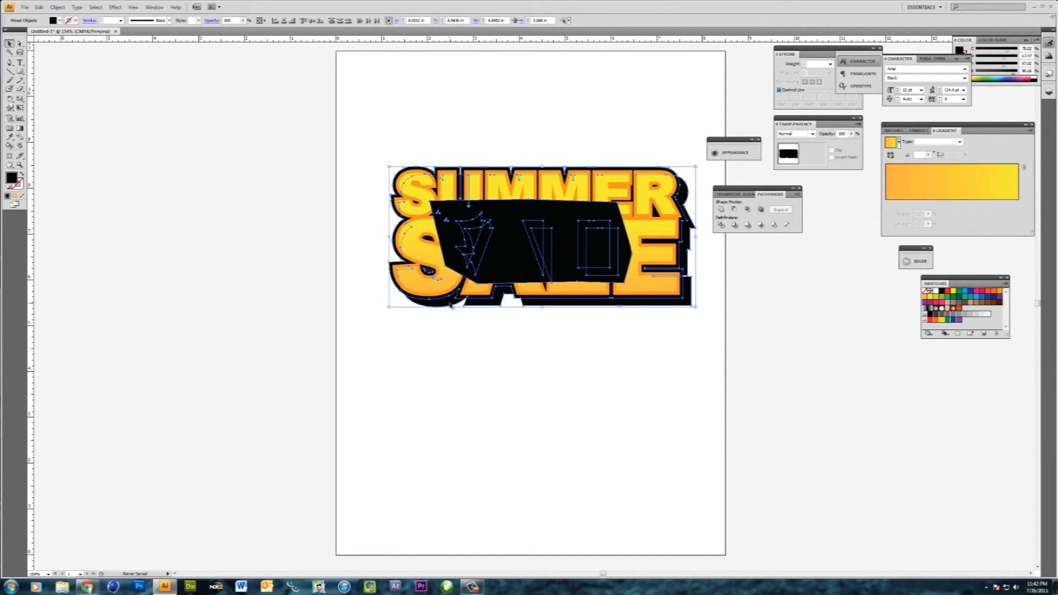
pyautogui.click(721, 210)
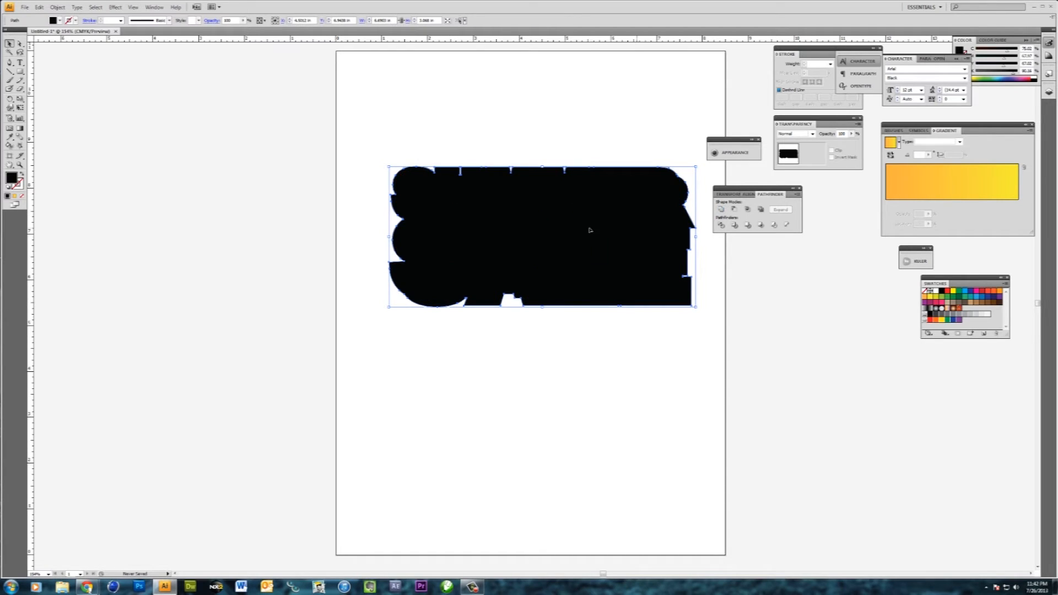
pyautogui.rightClick(590, 229)
pyautogui.moveTo(637, 337)
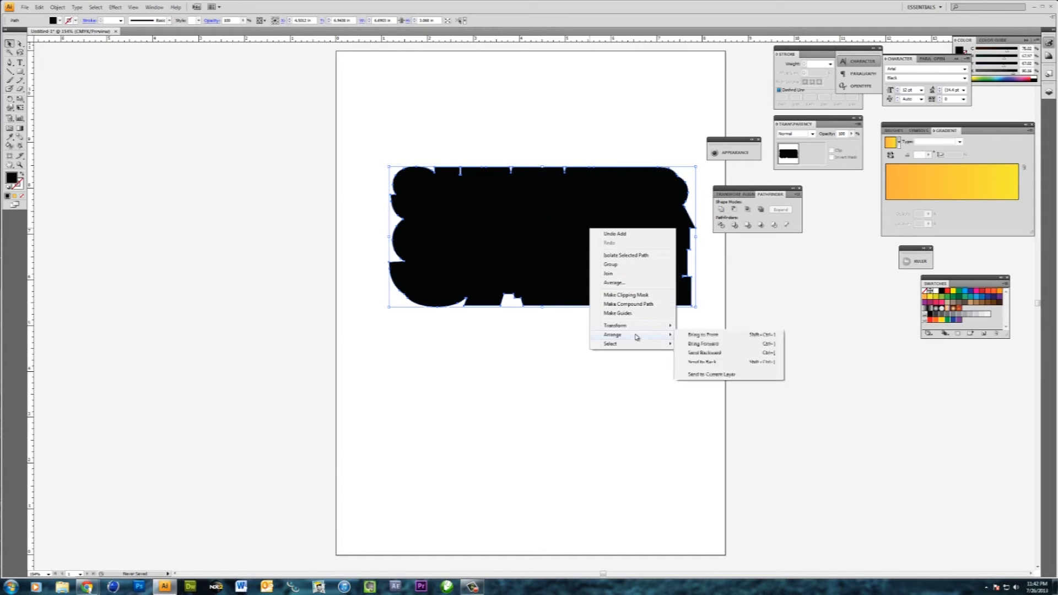
pyautogui.click(696, 362)
pyautogui.click(644, 358)
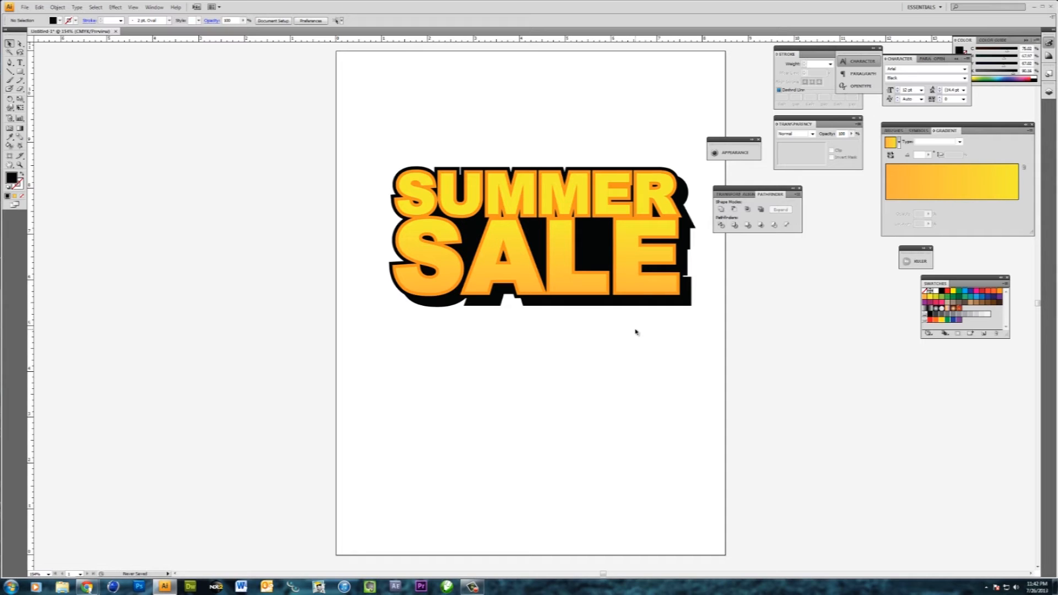
# - Duplicate all the gradient letters of SUMMER and SALE in place, in front, and fill the copies white
pyautogui.click(622, 279)
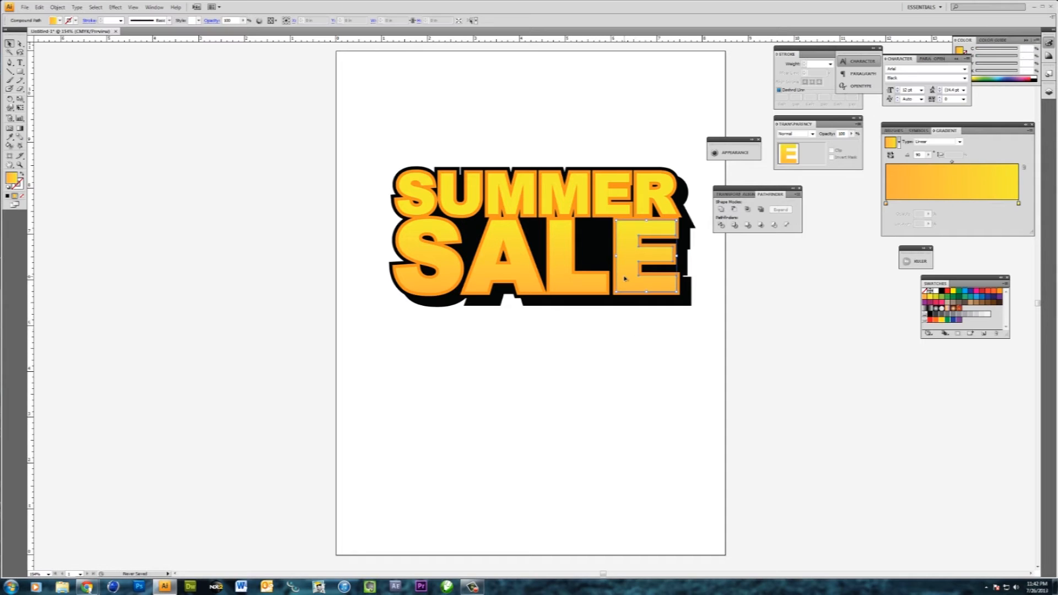
pyautogui.keyDown('shift'); pyautogui.click(575, 289); pyautogui.keyUp('shift')
pyautogui.keyDown('shift'); pyautogui.click(477, 281); pyautogui.keyUp('shift')
pyautogui.keyDown('shift'); pyautogui.click(451, 281); pyautogui.keyUp('shift')
pyautogui.keyDown('shift'); pyautogui.click(430, 205); pyautogui.keyUp('shift')
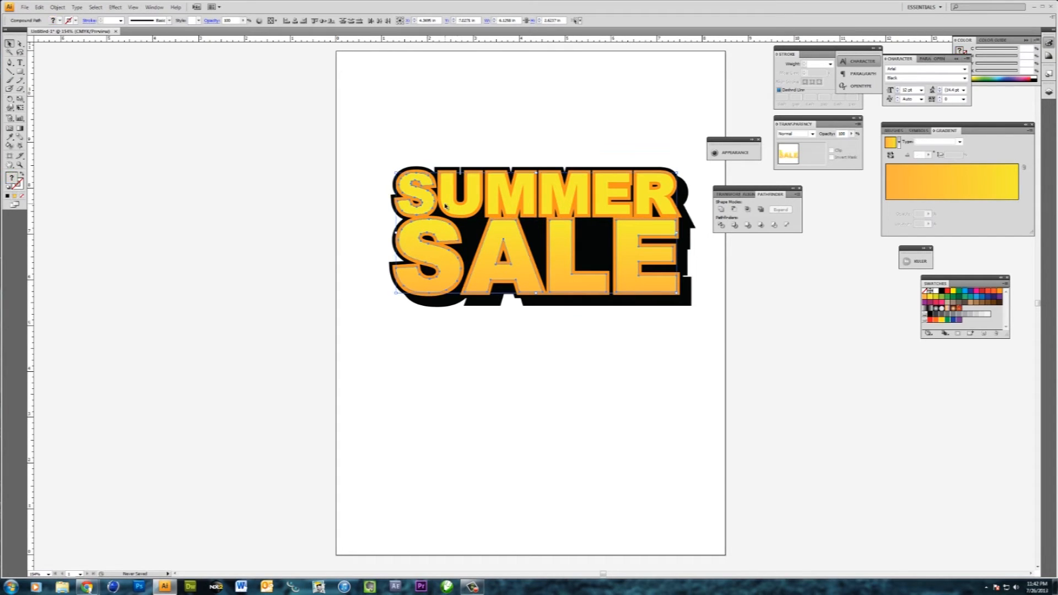
pyautogui.keyDown('shift'); pyautogui.click(445, 206); pyautogui.keyUp('shift')
pyautogui.keyDown('shift'); pyautogui.click(496, 206); pyautogui.keyUp('shift')
pyautogui.keyDown('shift'); pyautogui.click(555, 208); pyautogui.keyUp('shift')
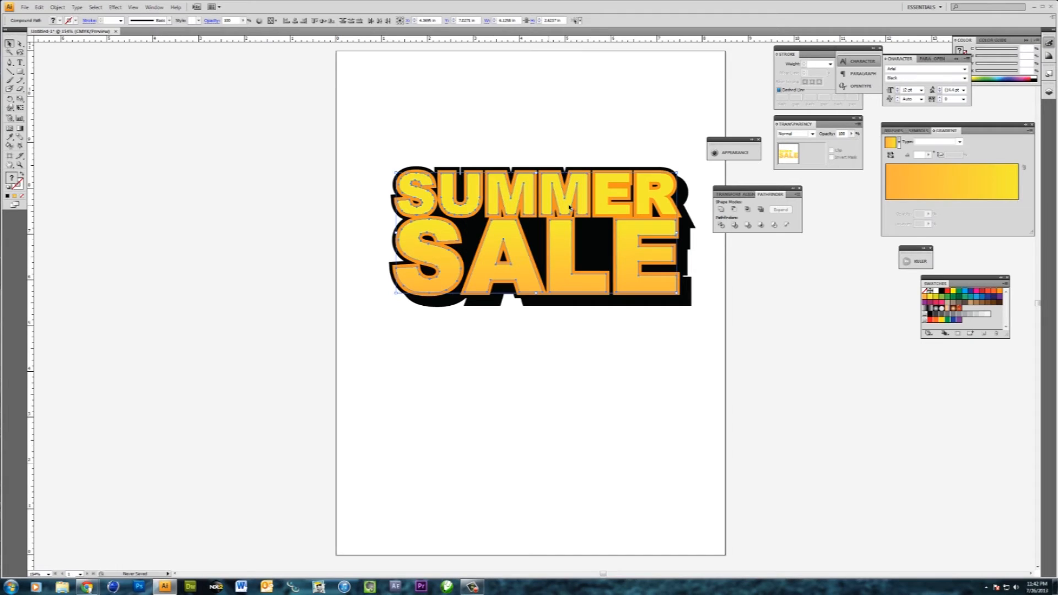
pyautogui.keyDown('shift'); pyautogui.click(611, 211); pyautogui.keyUp('shift')
pyautogui.keyDown('shift'); pyautogui.click(649, 211); pyautogui.keyUp('shift')
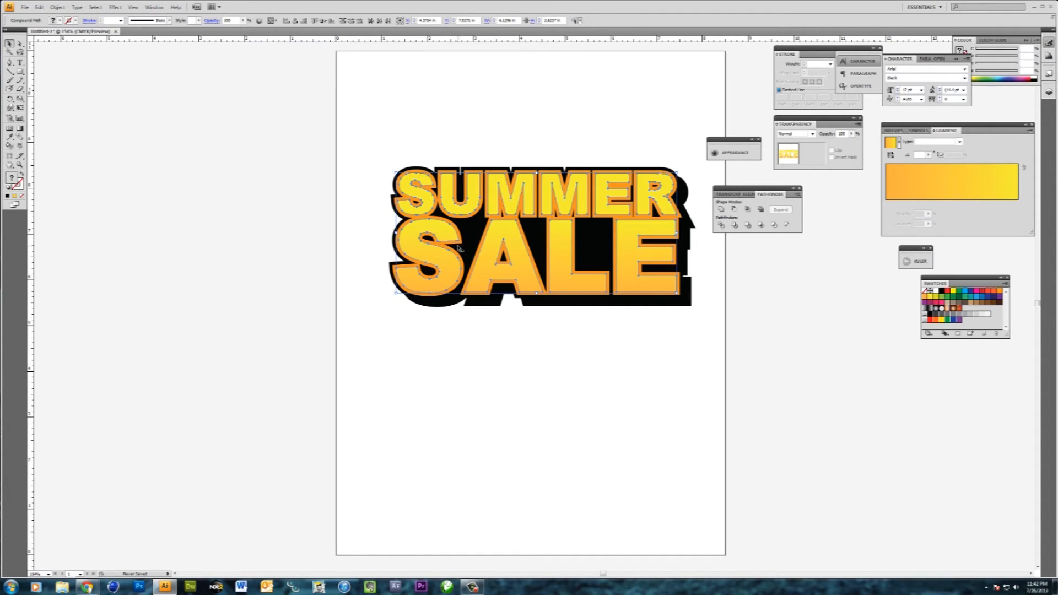
pyautogui.hotkey('ctrl', 'c')
pyautogui.hotkey('ctrl', 'f')
pyautogui.moveTo(500, 238); pyautogui.dragTo(510, 238)
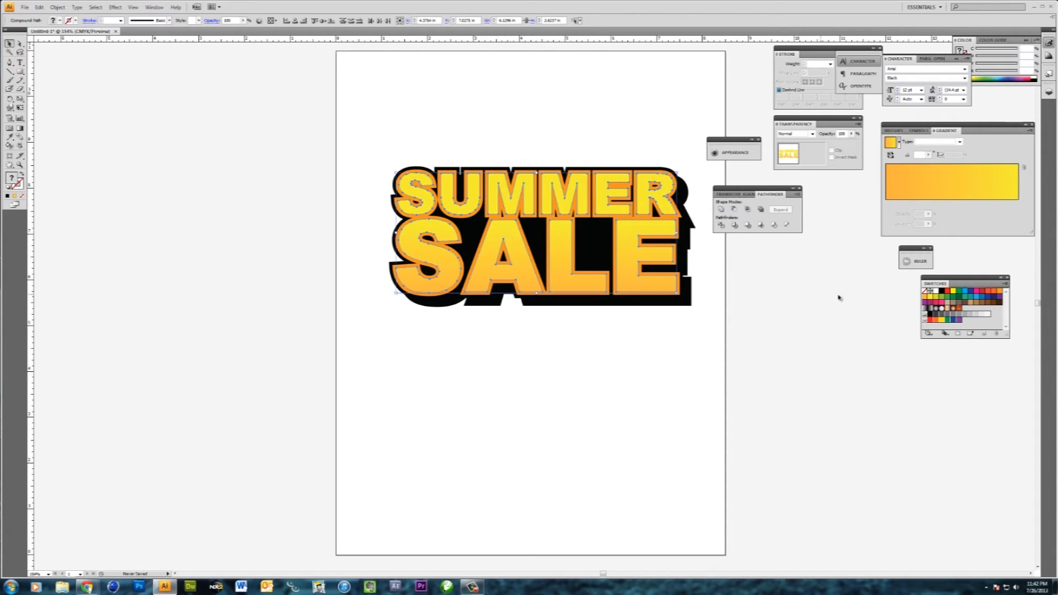
pyautogui.click(936, 291)
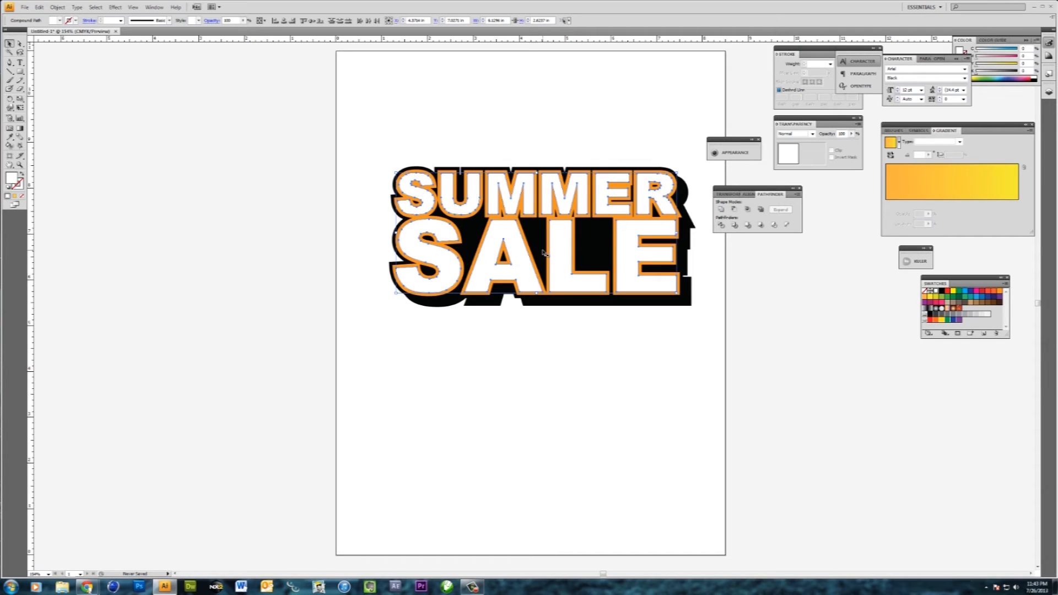
# - Place another gradient copy of the letters in front of the white ones and nudge it slightly right and down
pyautogui.hotkey('ctrl', 'z')
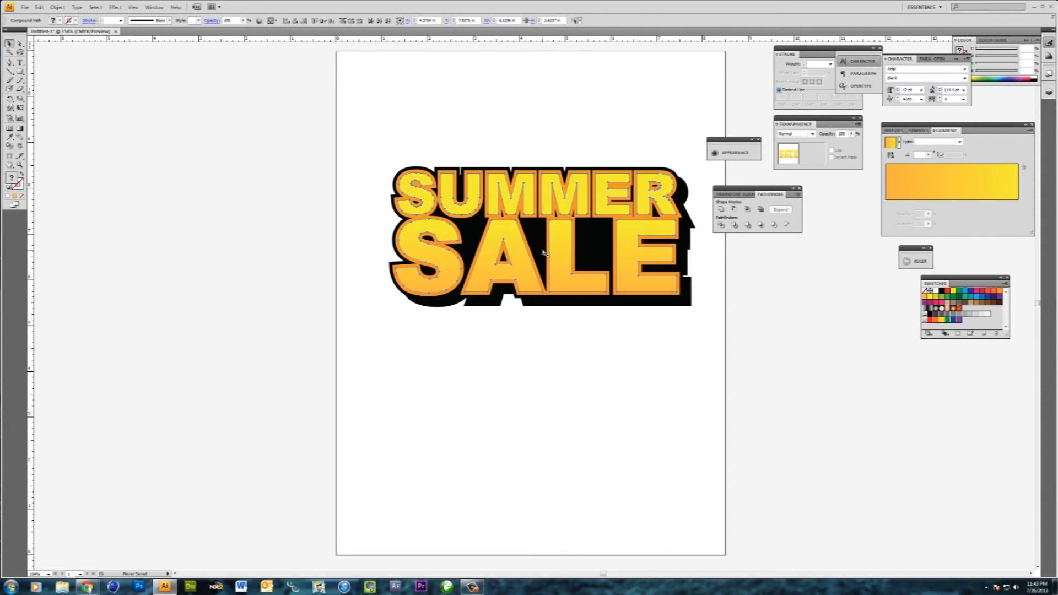
pyautogui.click(522, 255)
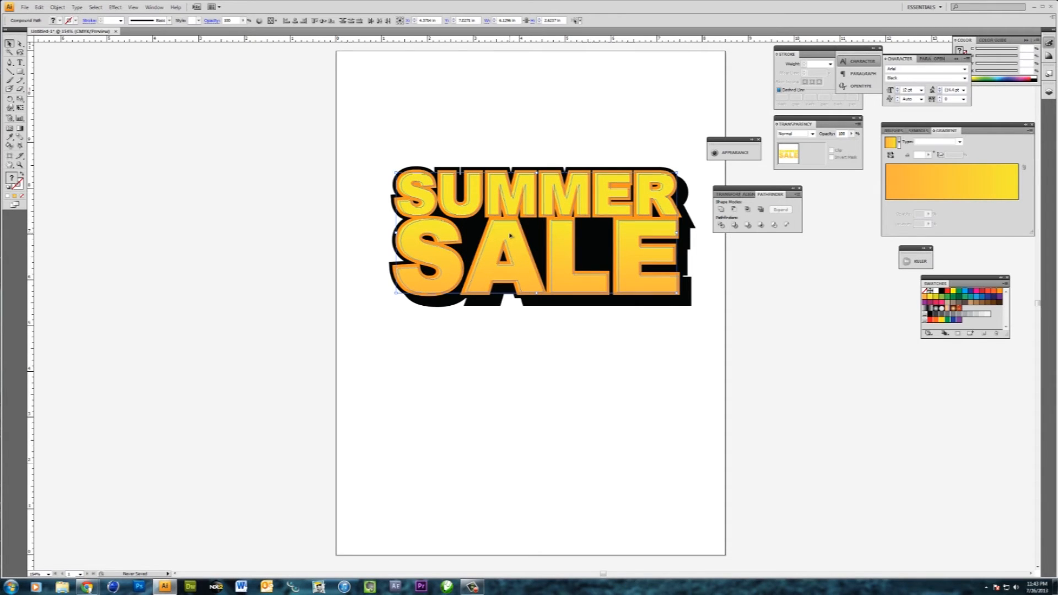
pyautogui.press('Right')
pyautogui.press('Right')
pyautogui.press('Right')
pyautogui.press('Down')
pyautogui.press('Down')
pyautogui.press('Down')
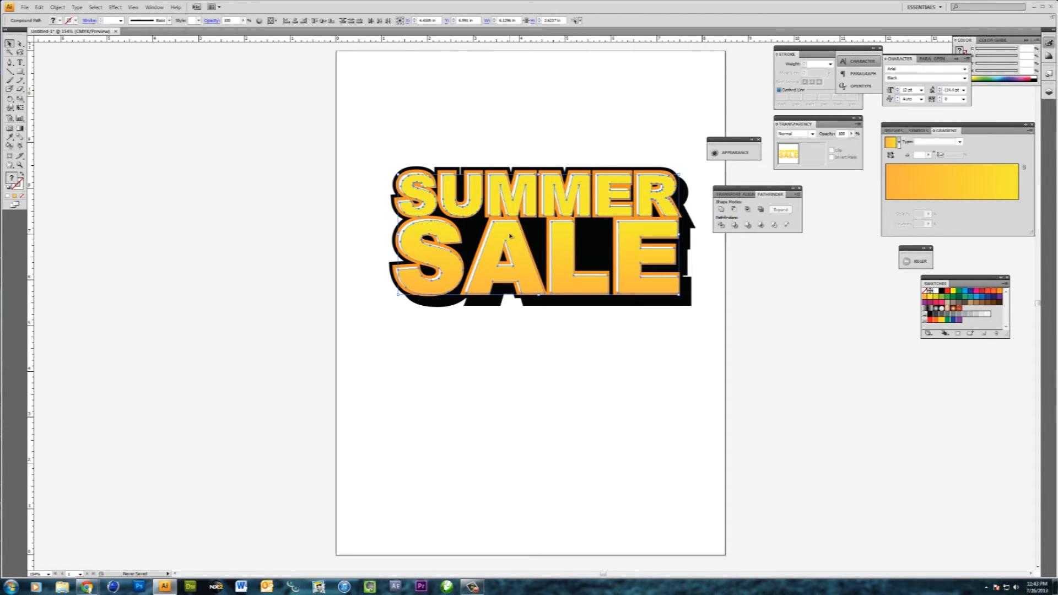
pyautogui.click(499, 390)
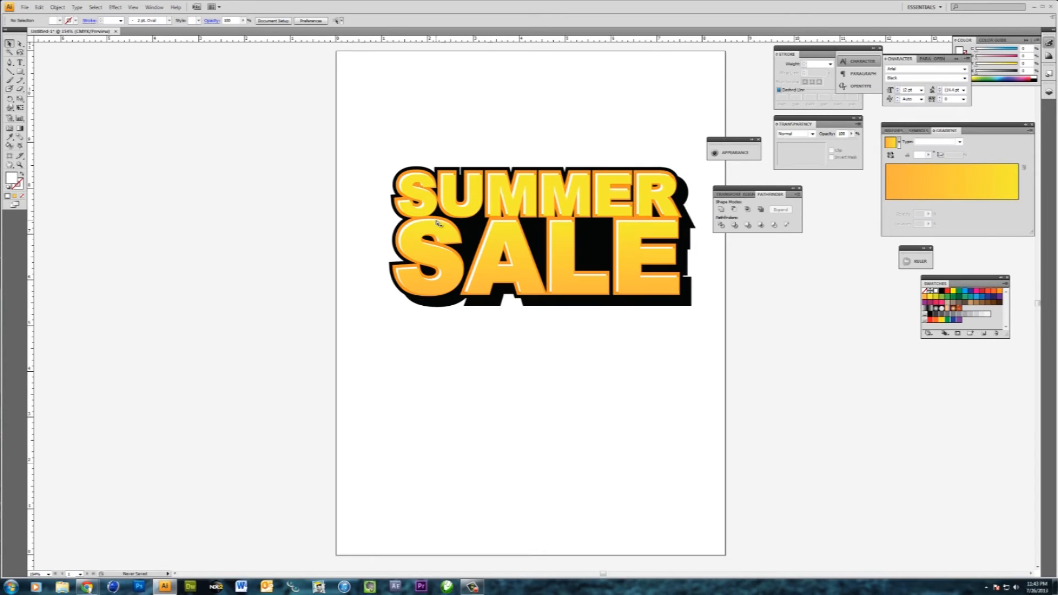
# - Subtract the front gradient S from the white S in SUMMER with Minus Front, leaving a white highlight sliver
pyautogui.hotkey('ctrl', '=')
pyautogui.hotkey('ctrl', '=')
pyautogui.moveTo(402, 125); pyautogui.dragTo(460, 265)
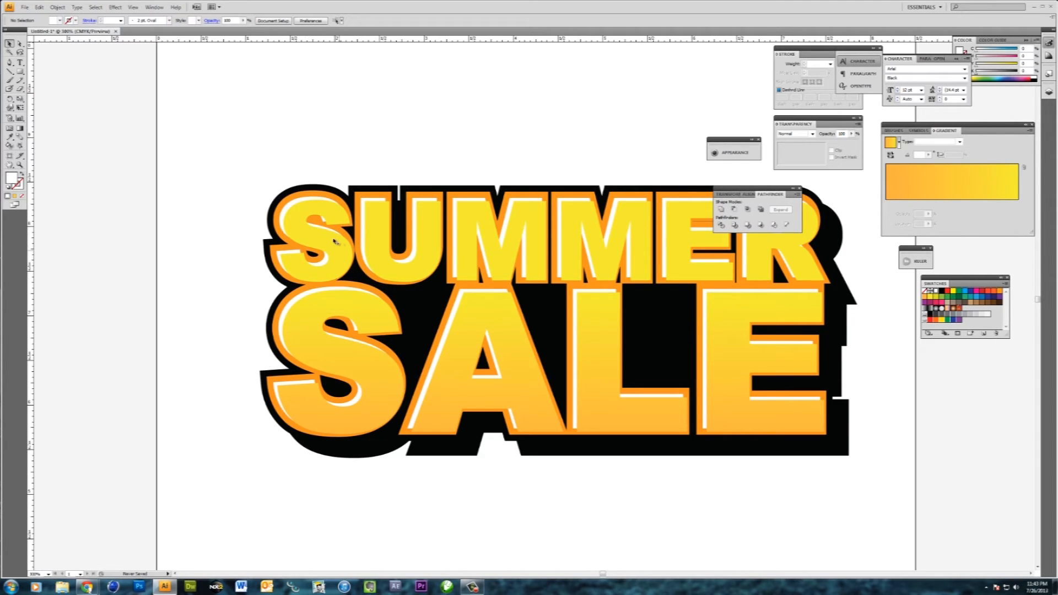
pyautogui.click(296, 235)
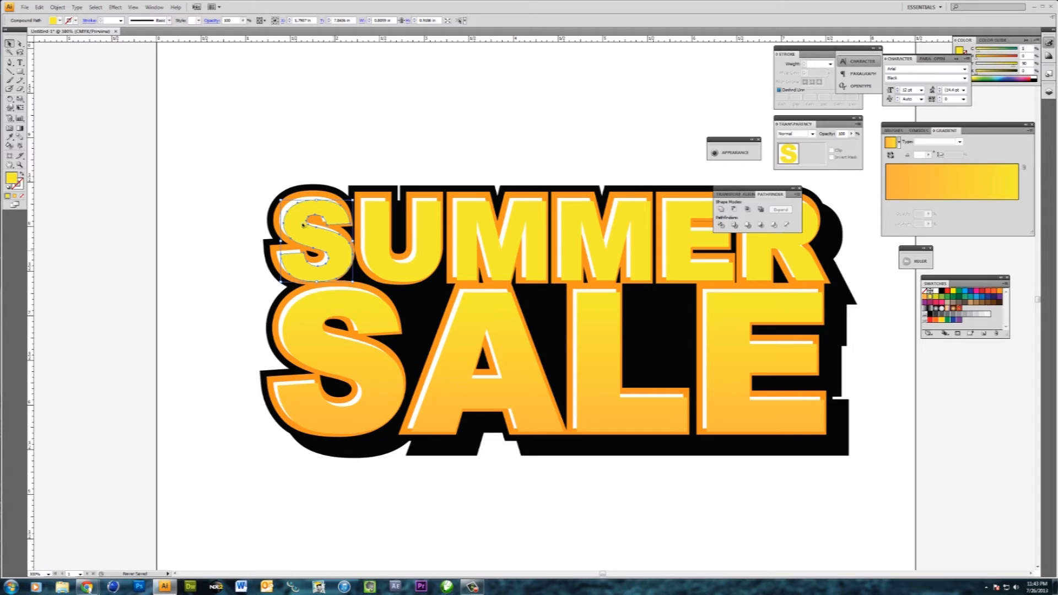
pyautogui.keyDown('shift'); pyautogui.click(290, 205); pyautogui.keyUp('shift')
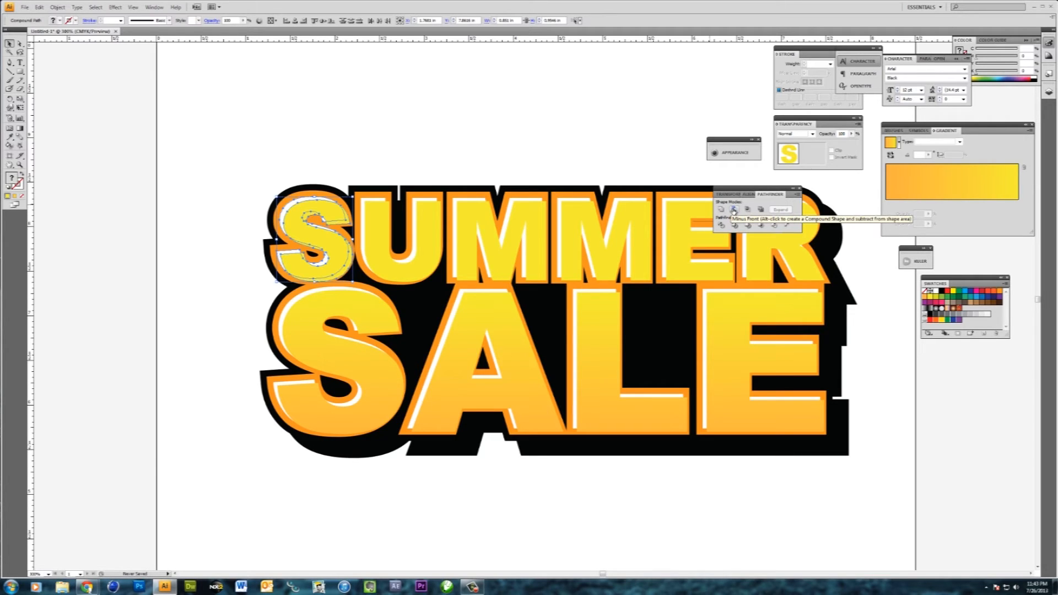
pyautogui.click(734, 210)
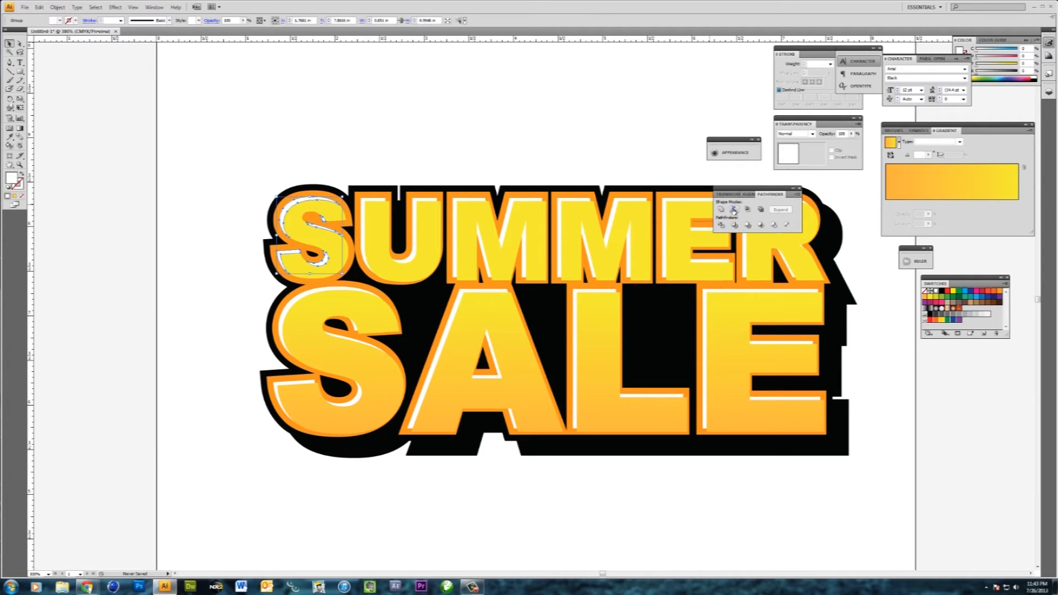
pyautogui.click(284, 157)
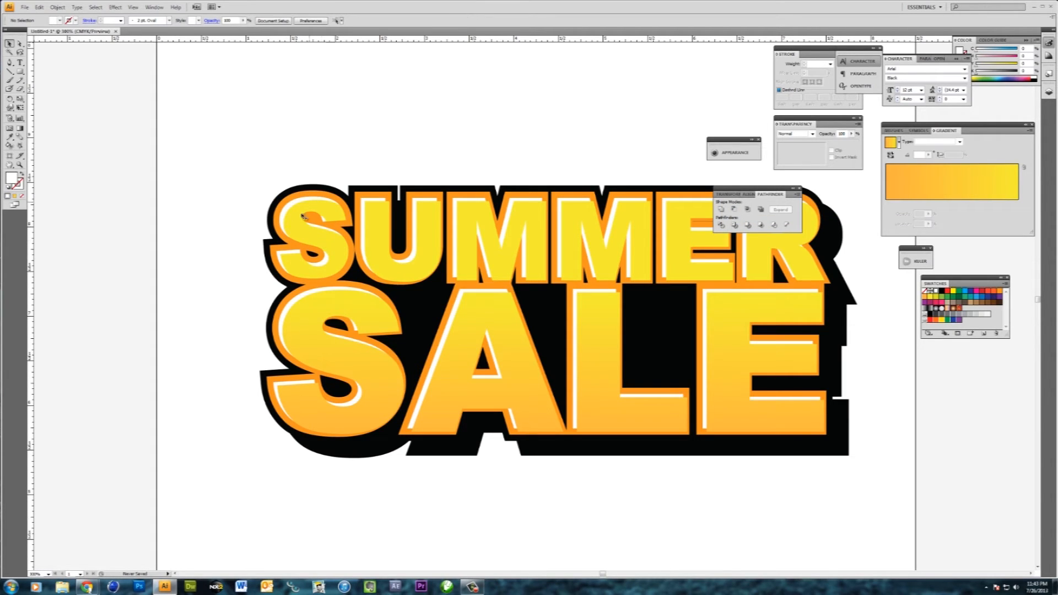
# - Cut white highlights for the U, both Ms, E and R of SUMMER by subtracting each front letter from its white copy
pyautogui.click(385, 226)
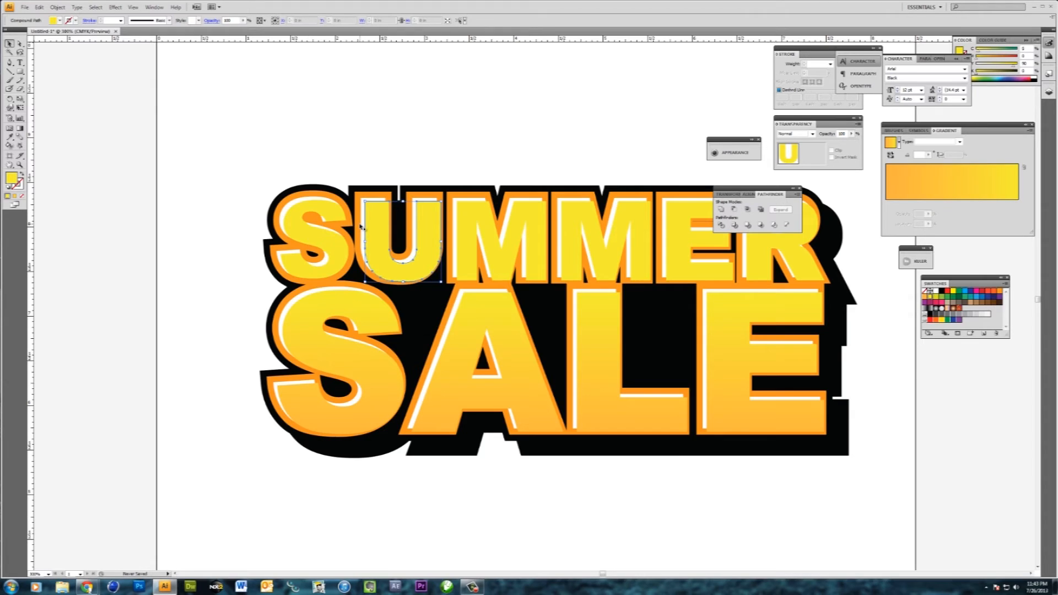
pyautogui.click(362, 226)
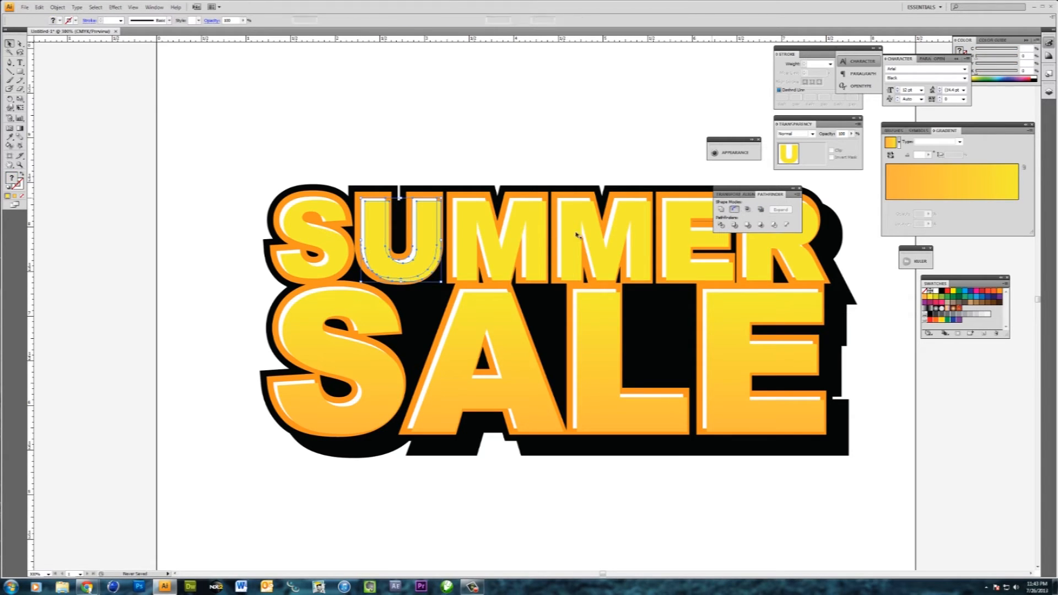
pyautogui.click(485, 221)
pyautogui.click(455, 210)
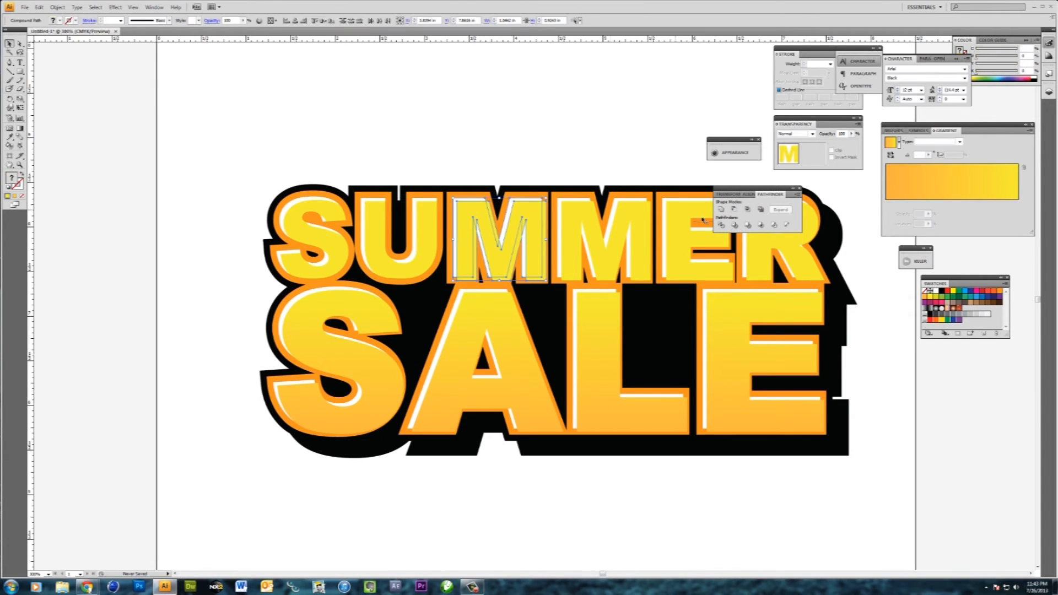
pyautogui.click(578, 224)
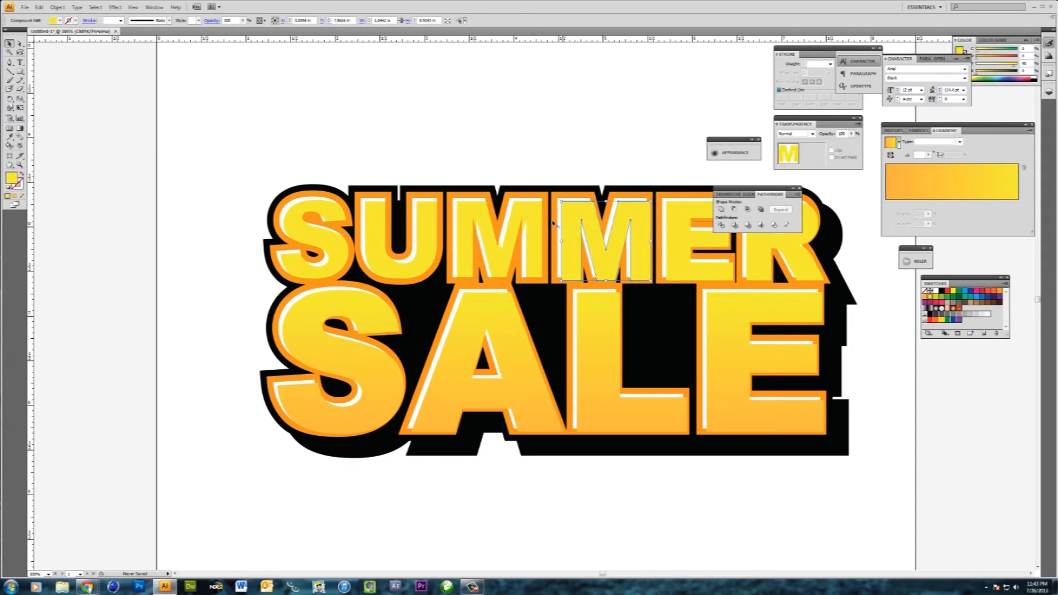
pyautogui.click(666, 227)
pyautogui.click(667, 229)
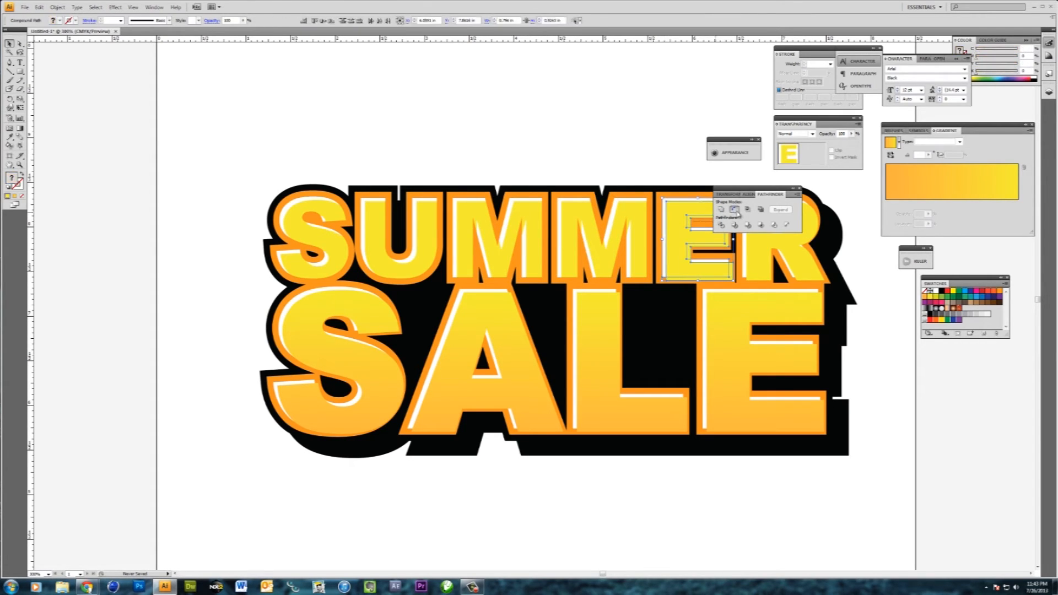
pyautogui.click(760, 252)
pyautogui.click(749, 254)
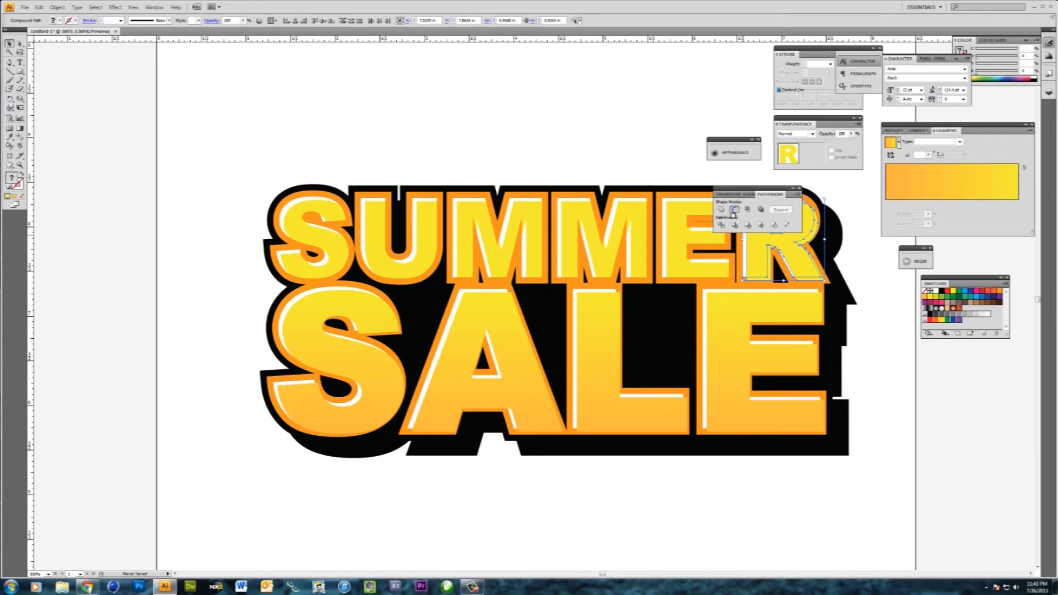
# - Cut the white highlights for the E, L, A and S of SALE, subtracting each front gradient letter with Minus Front
pyautogui.click(725, 305)
pyautogui.keyDown('shift'); pyautogui.click(706, 294); pyautogui.keyUp('shift')
pyautogui.click(733, 210)
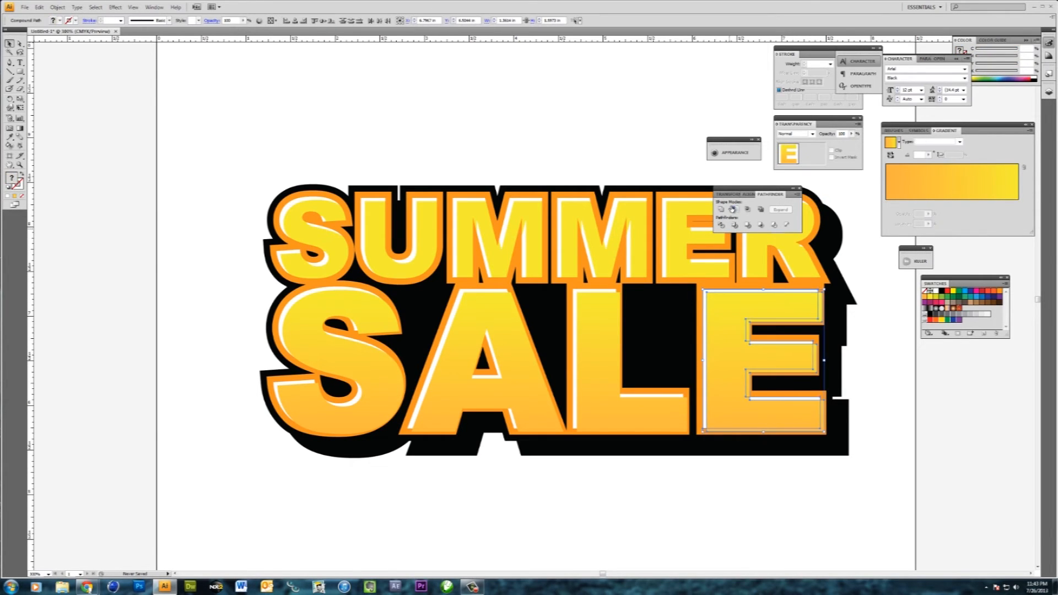
pyautogui.click(577, 326)
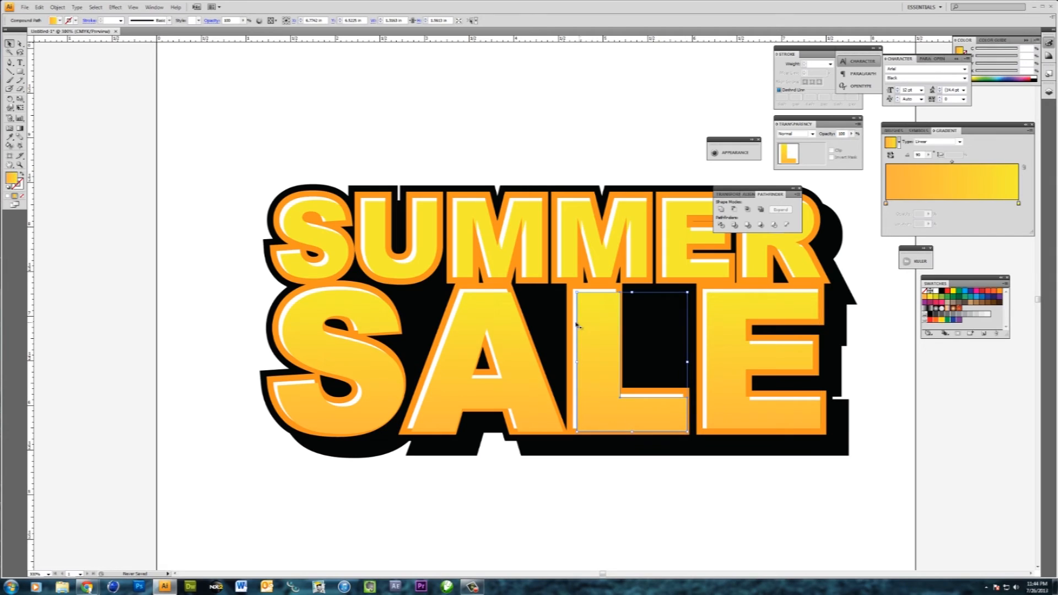
pyautogui.click(575, 325)
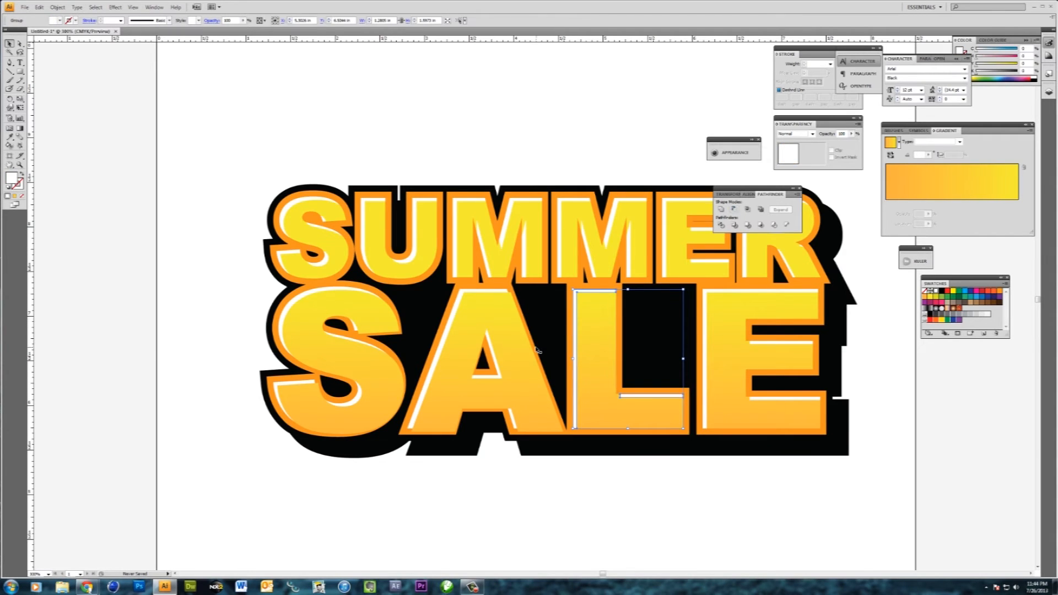
pyautogui.click(516, 349)
pyautogui.keyDown('shift'); pyautogui.click(456, 319); pyautogui.keyUp('shift')
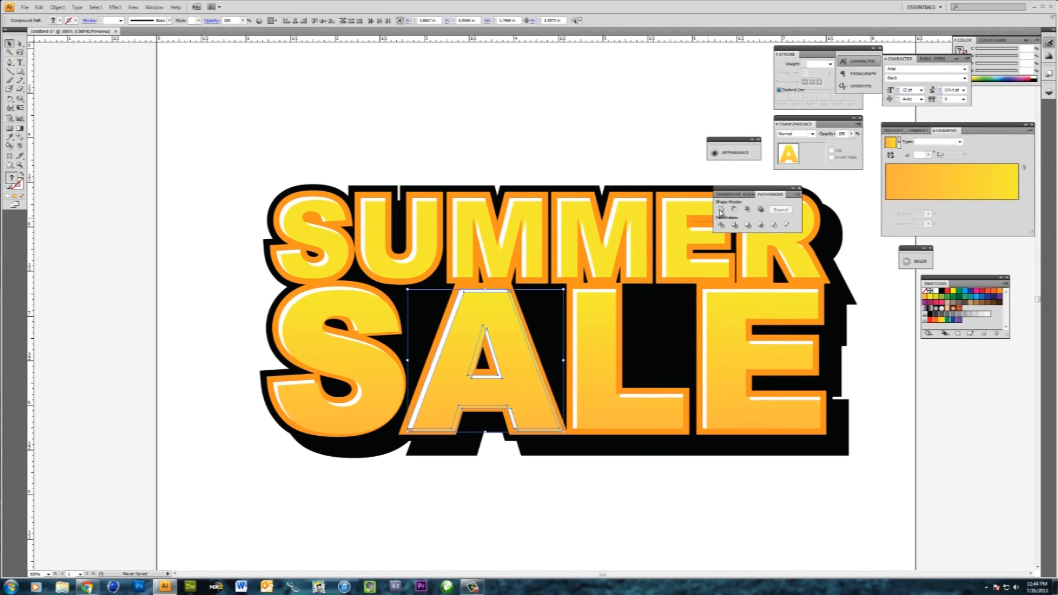
pyautogui.click(733, 210)
pyautogui.click(314, 307)
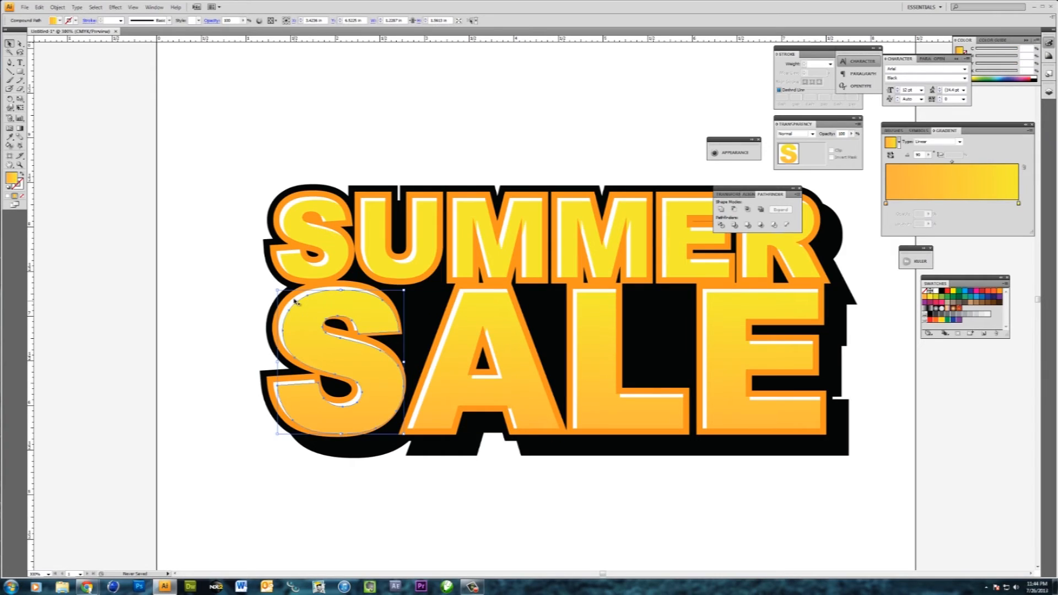
pyautogui.keyDown('shift'); pyautogui.click(360, 289); pyautogui.keyUp('shift')
pyautogui.click(734, 210)
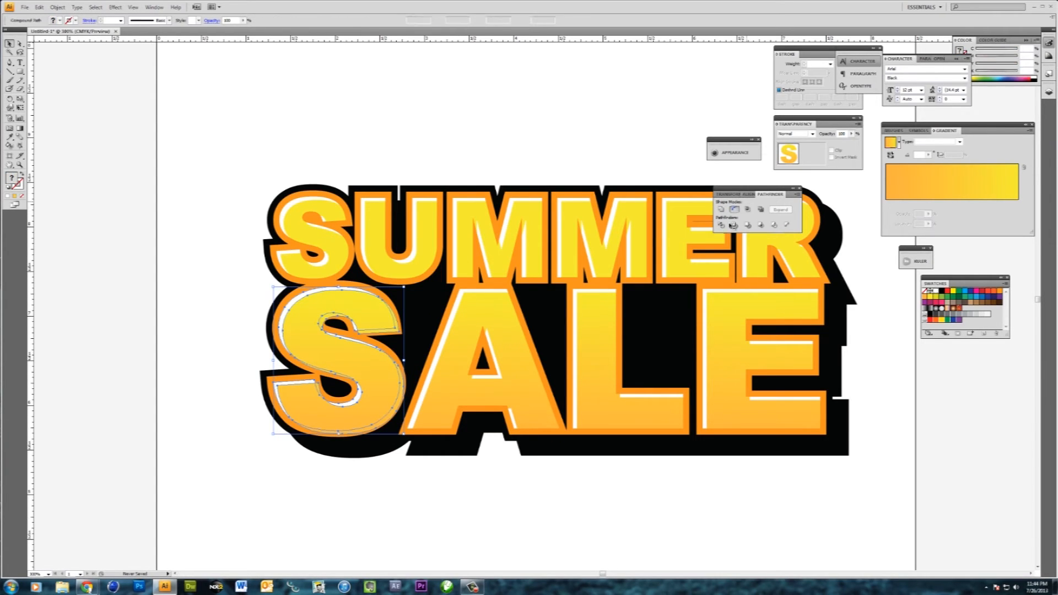
pyautogui.click(411, 495)
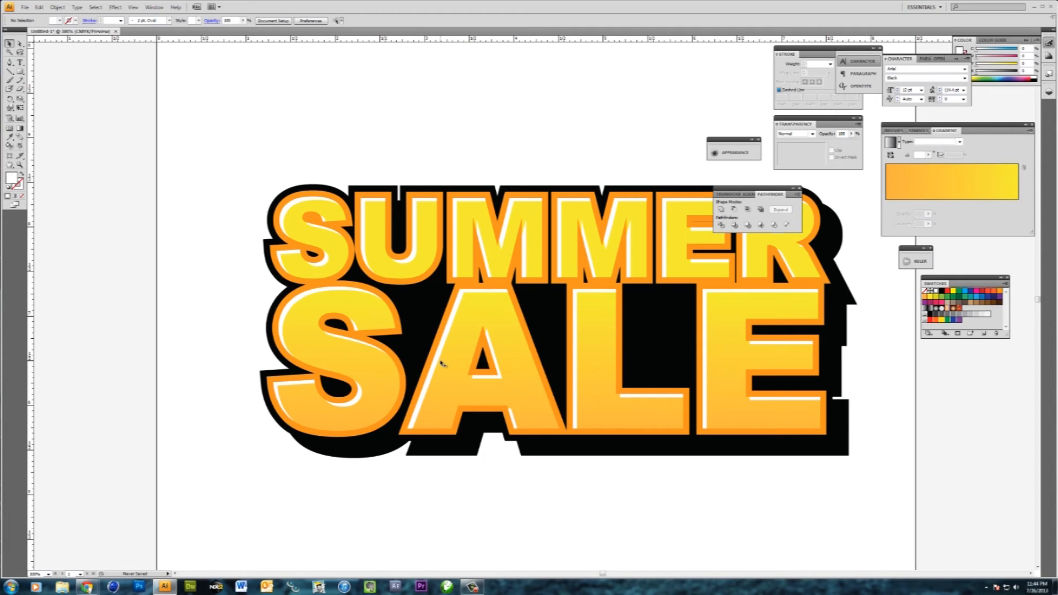
# - Select all the front letters of SUMMER and recolour them with a deeper golden-yellow swatch
pyautogui.hotkey('ctrl', '-')
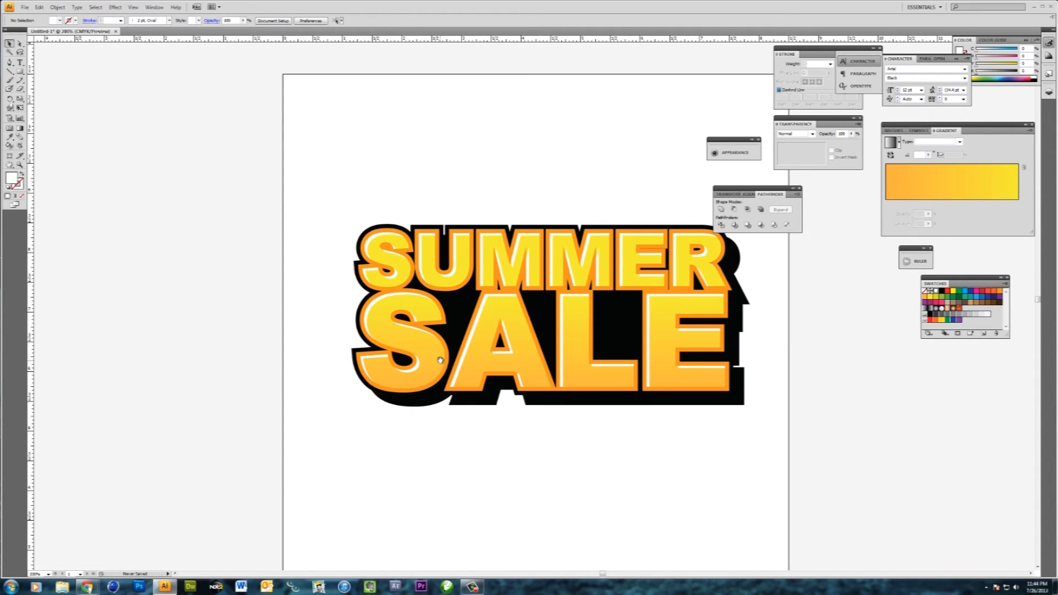
pyautogui.moveTo(512, 359); pyautogui.dragTo(456, 345)
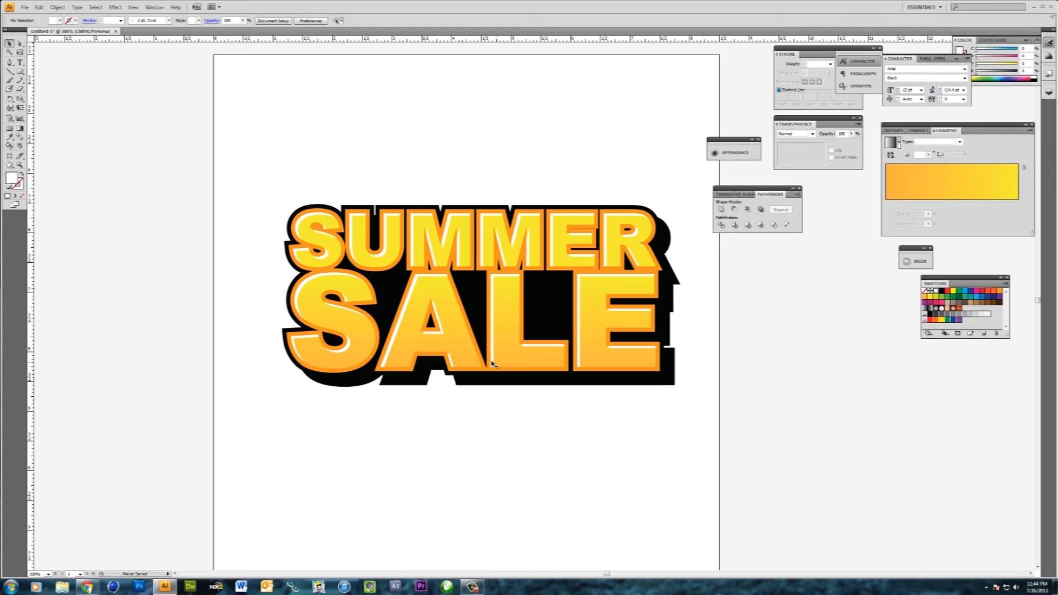
pyautogui.click(477, 371)
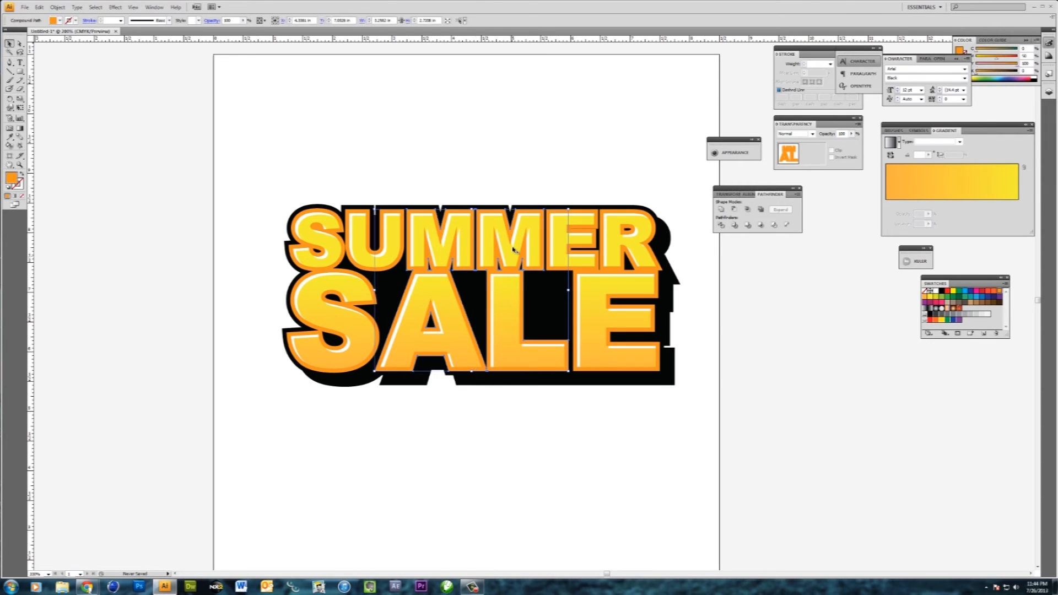
pyautogui.click(514, 254)
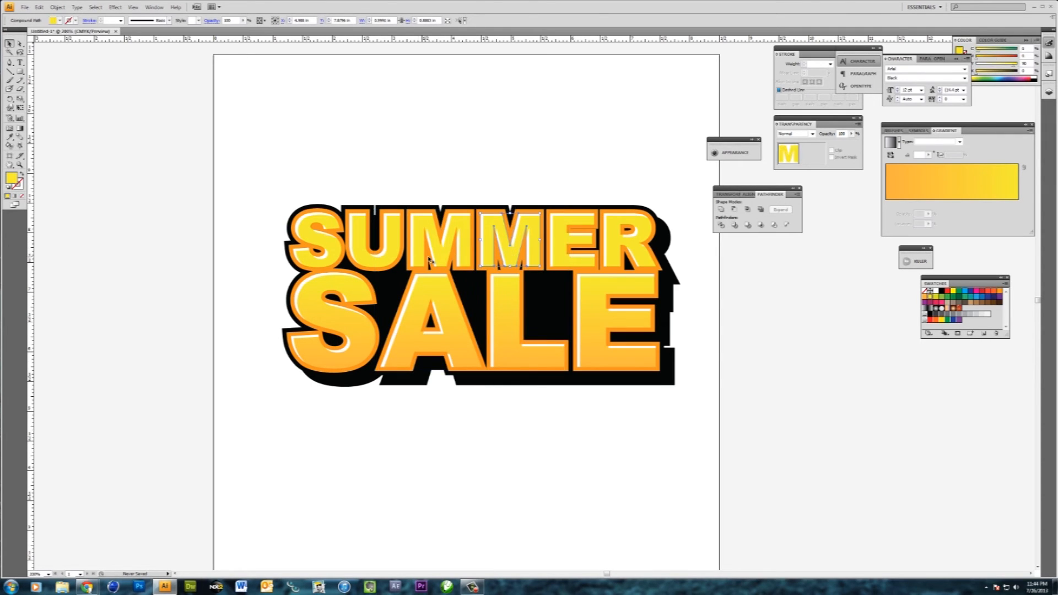
pyautogui.keyDown('shift'); pyautogui.click(301, 231); pyautogui.keyUp('shift')
pyautogui.keyDown('shift'); pyautogui.click(394, 241); pyautogui.keyUp('shift')
pyautogui.keyDown('shift'); pyautogui.click(436, 243); pyautogui.keyUp('shift')
pyautogui.keyDown('shift'); pyautogui.click(563, 244); pyautogui.keyUp('shift')
pyautogui.keyDown('shift'); pyautogui.click(617, 241); pyautogui.keyUp('shift')
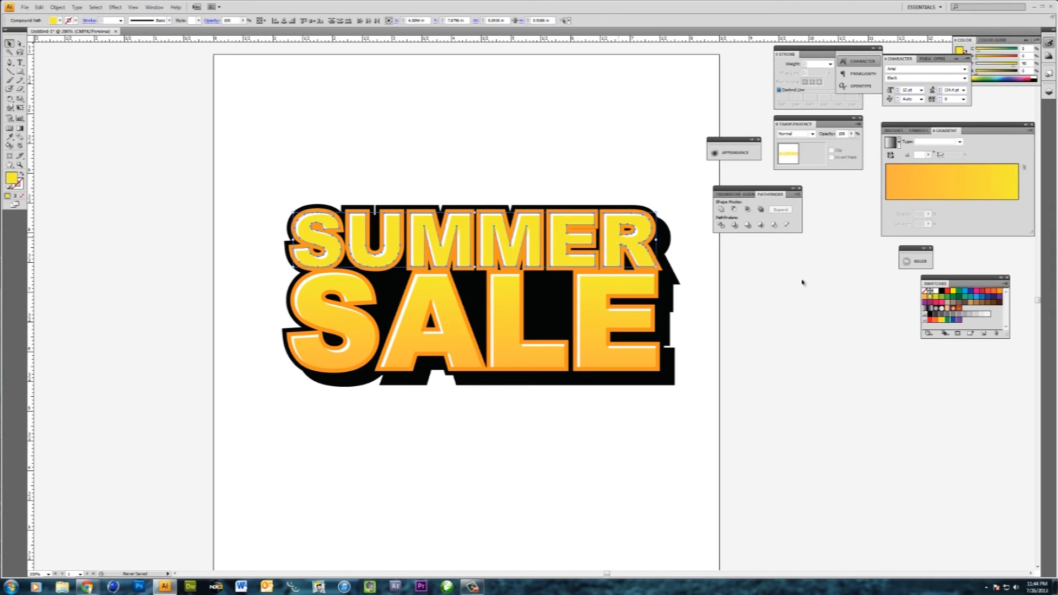
pyautogui.click(941, 323)
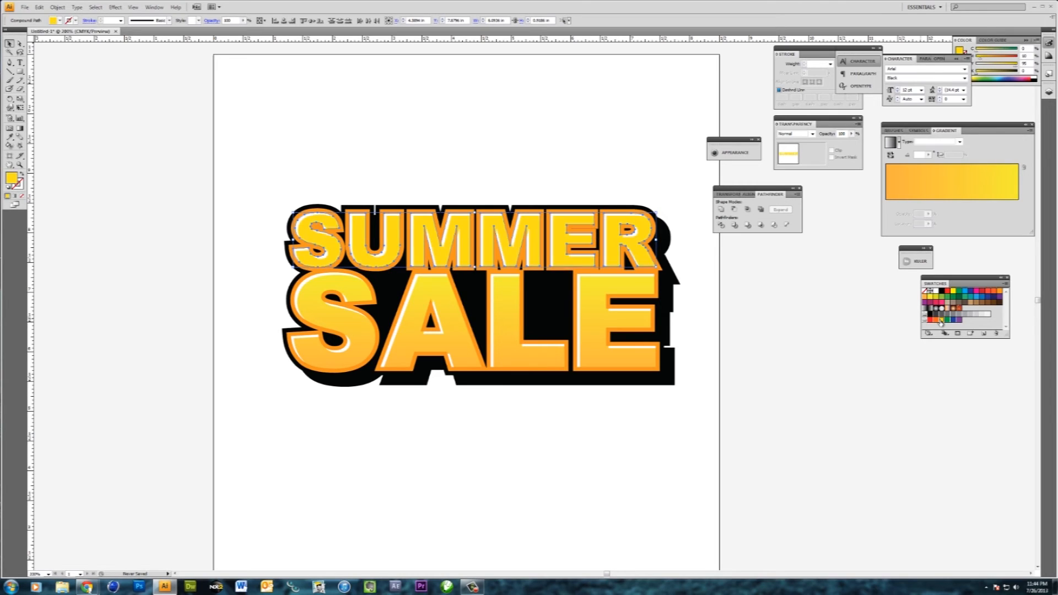
# - Recolour the gradient of the four front SALE letters, using deep orange and golden yellow for its two stops
pyautogui.keyDown('shift'); pyautogui.click(592, 299); pyautogui.keyUp('shift')
pyautogui.keyDown('shift'); pyautogui.click(503, 317); pyautogui.keyUp('shift')
pyautogui.keyDown('shift'); pyautogui.click(410, 322); pyautogui.keyUp('shift')
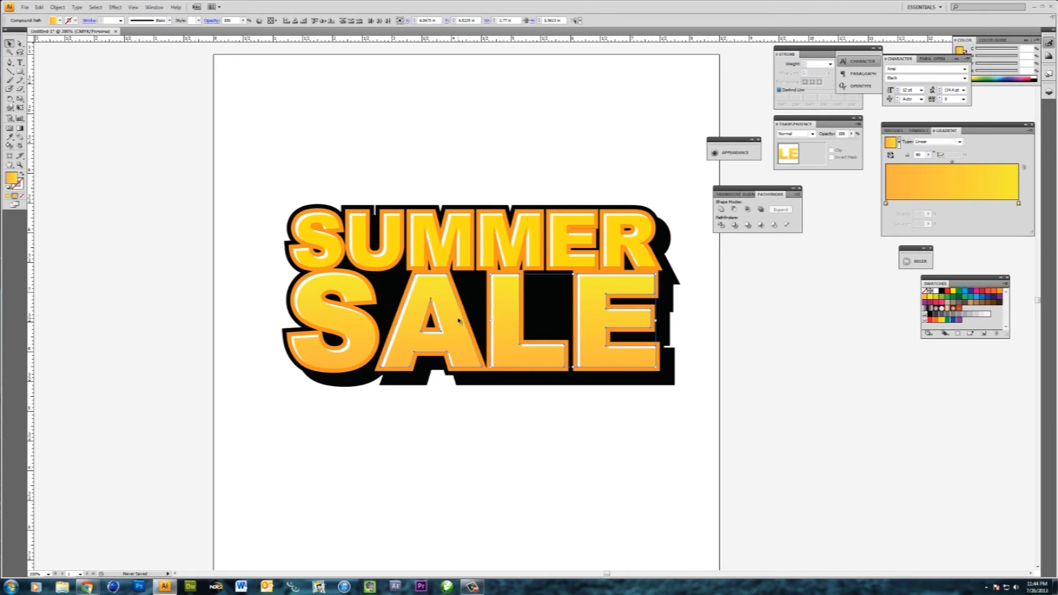
pyautogui.keyDown('shift'); pyautogui.click(358, 324); pyautogui.keyUp('shift')
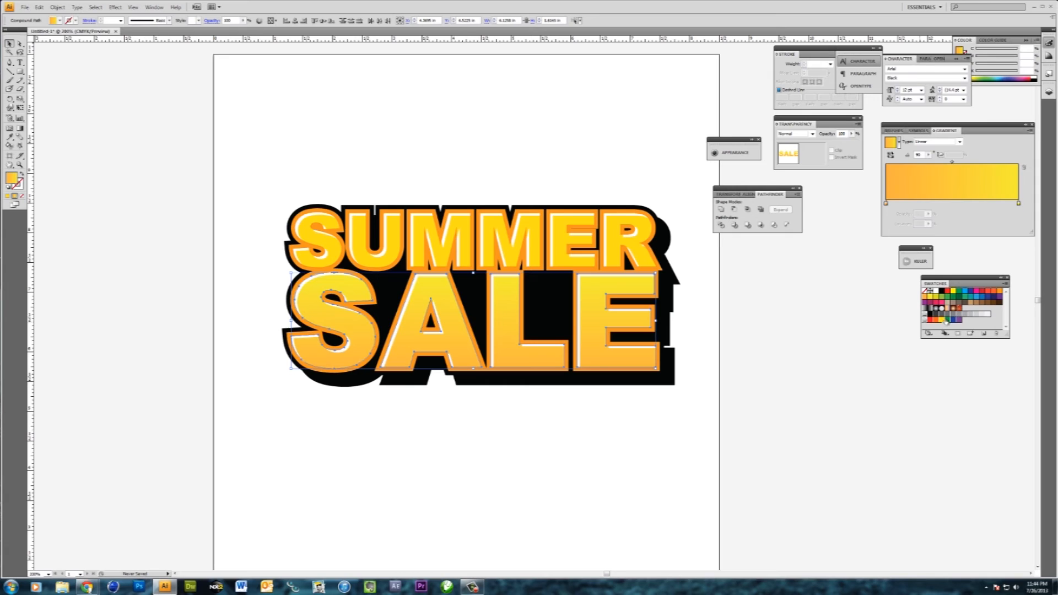
pyautogui.click(1019, 205)
pyautogui.click(886, 204)
pyautogui.moveTo(887, 206); pyautogui.dragTo(886, 204)
pyautogui.click(737, 335)
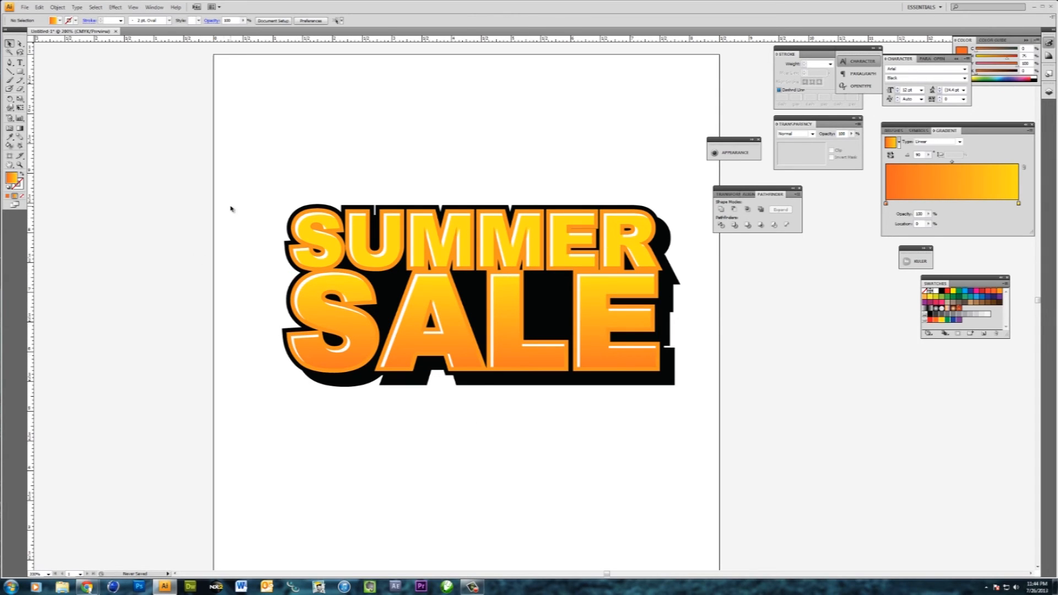
# - Move the entire SUMMER SALE artwork to the right side of the artboard, leaving room beside the S letters
pyautogui.moveTo(253, 199); pyautogui.dragTo(738, 415)
pyautogui.moveTo(623, 366); pyautogui.dragTo(639, 362)
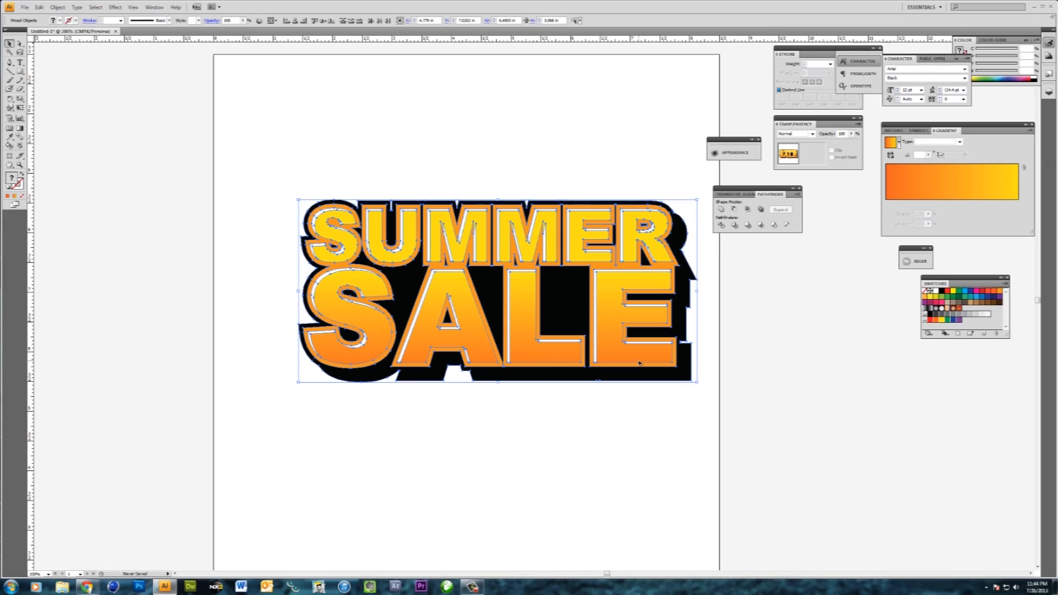
pyautogui.moveTo(639, 362); pyautogui.dragTo(658, 361)
pyautogui.click(619, 428)
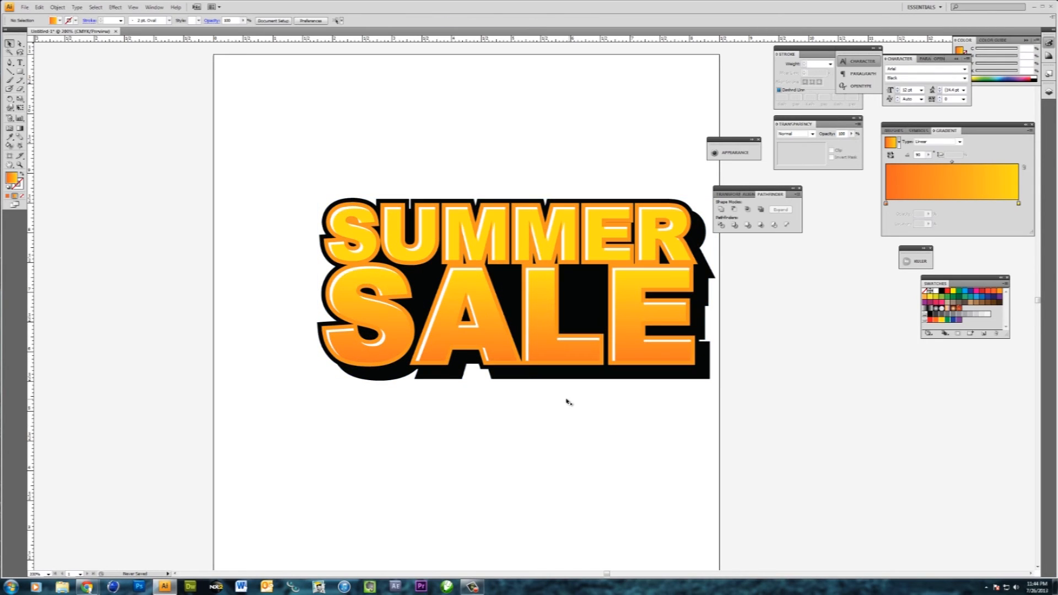
# - Draw a large spiral beside the lettering with no fill and a 1 pt black stroke
pyautogui.click(9, 71)
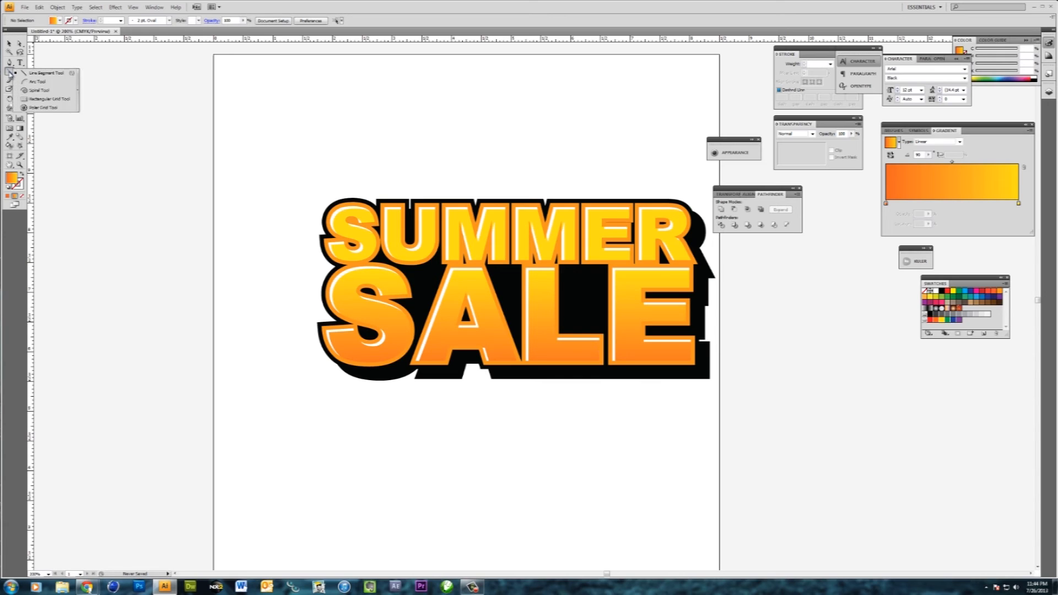
pyautogui.click(40, 90)
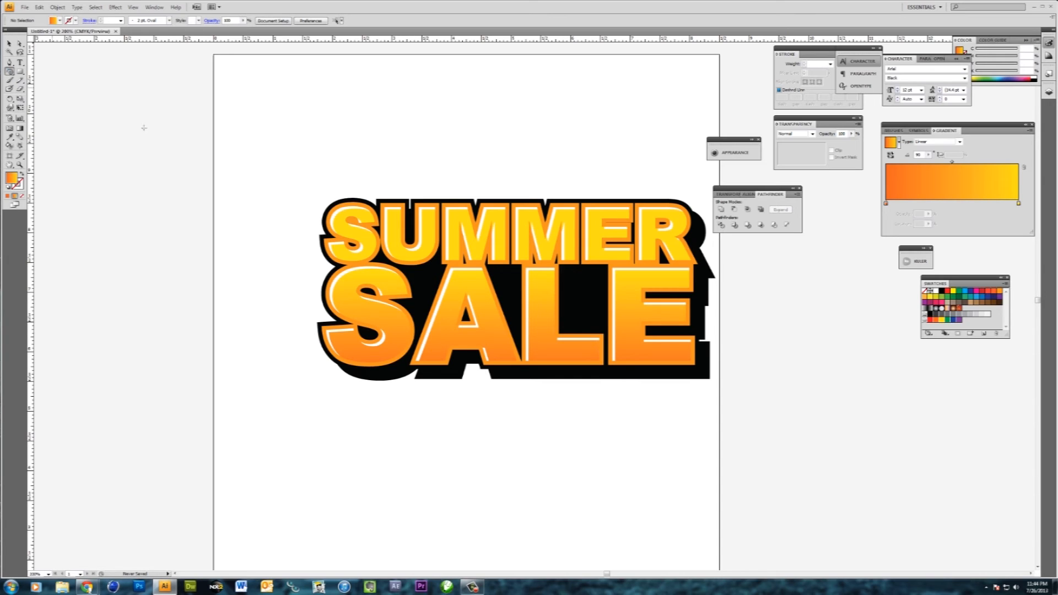
pyautogui.moveTo(234, 228); pyautogui.dragTo(334, 289)
pyautogui.click(22, 196)
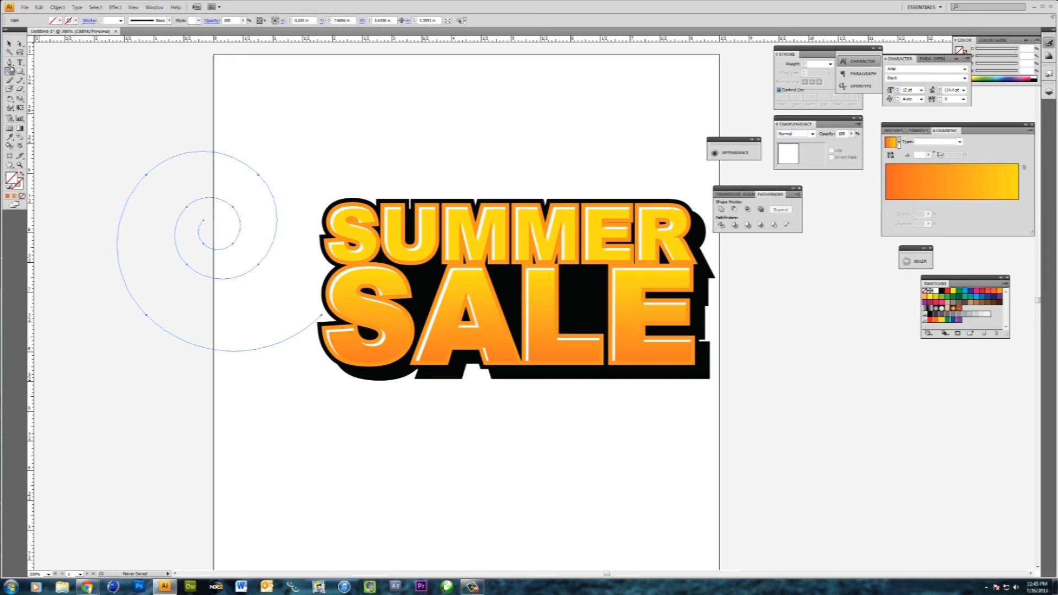
pyautogui.click(8, 189)
pyautogui.click(23, 195)
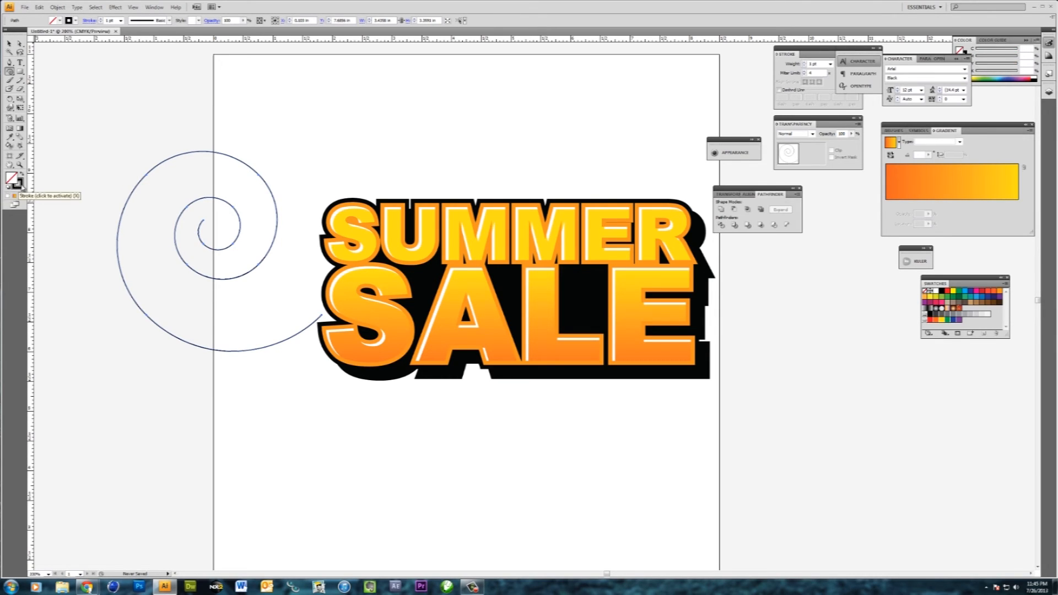
pyautogui.click(22, 187)
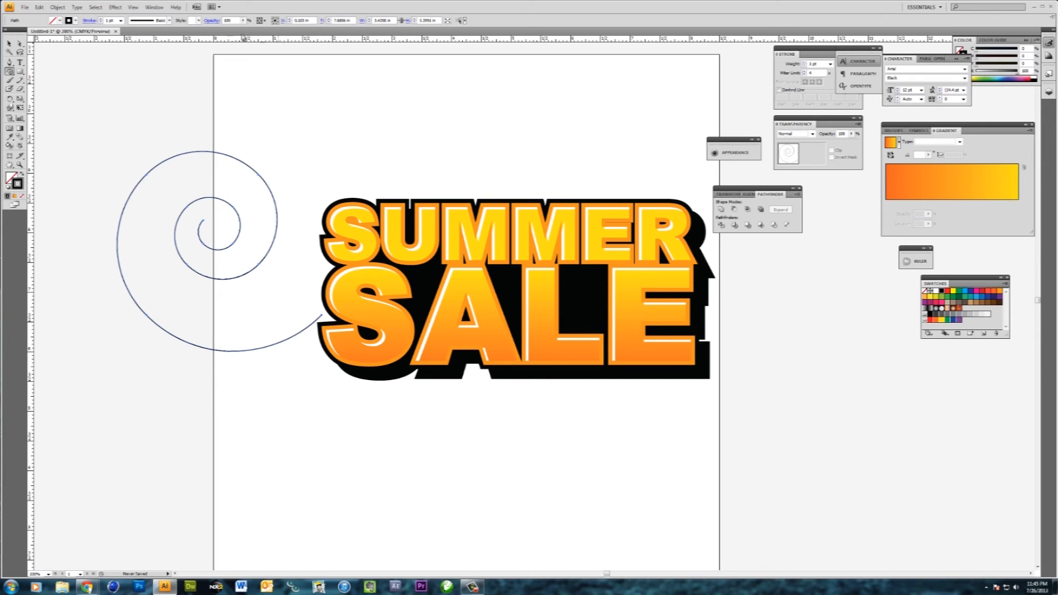
# - Apply the Charcoal brush to the spiral and raise its stroke weight to 6 pt
pyautogui.click(143, 9)
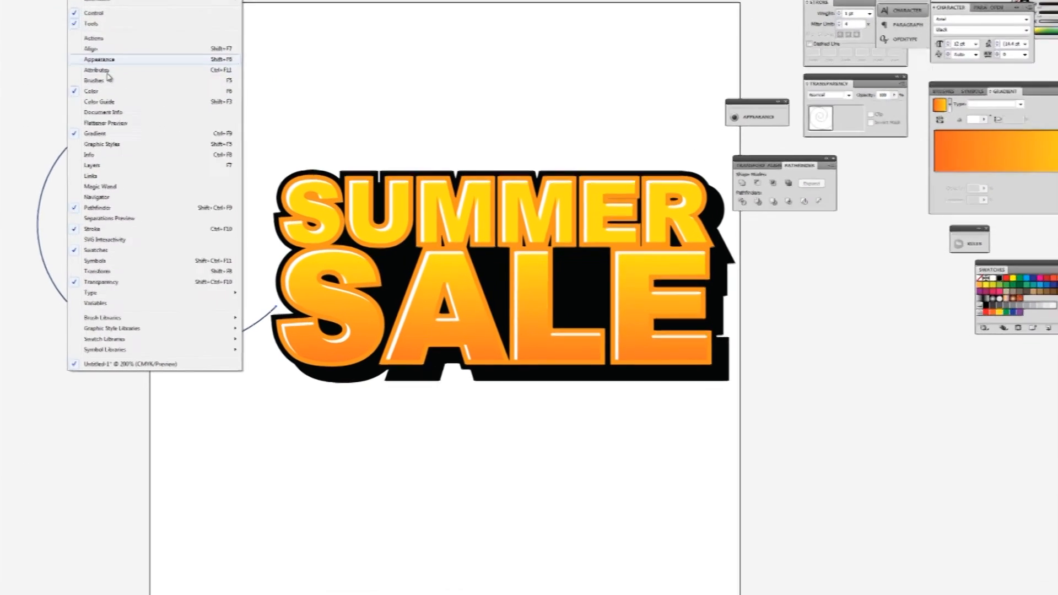
pyautogui.click(102, 80)
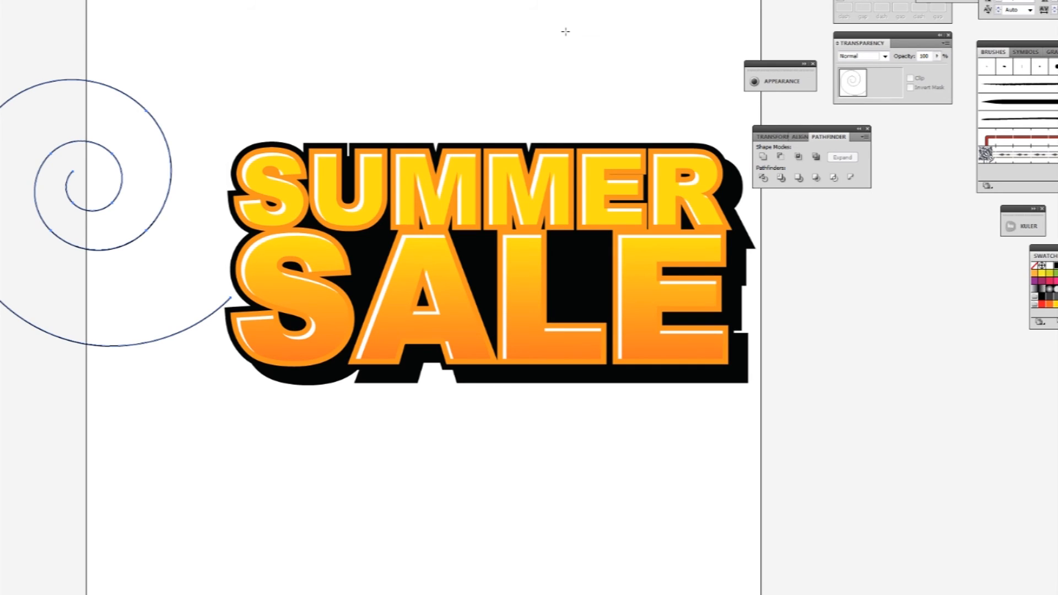
pyautogui.click(1013, 86)
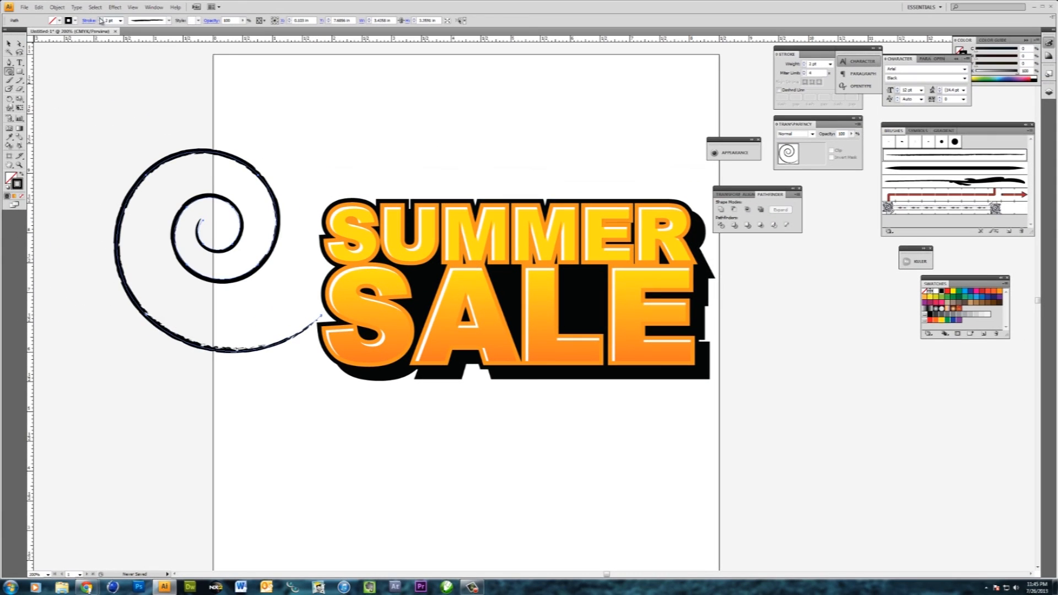
pyautogui.click(100, 19)
pyautogui.click(100, 20)
pyautogui.click(100, 20)
pyautogui.click(100, 19)
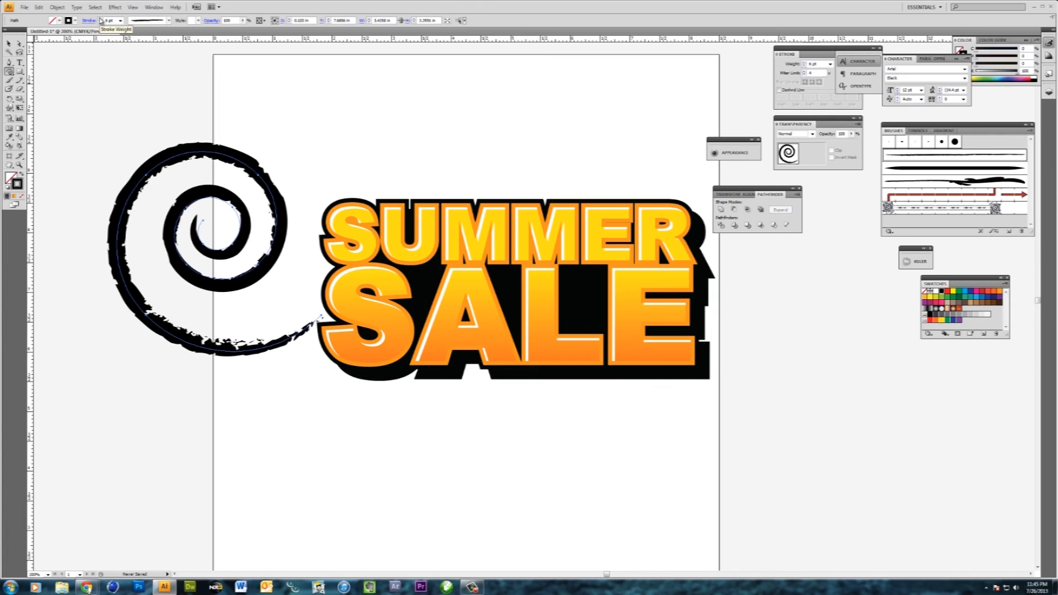
# - Move the spiral over the S letters and thicken its brush stroke to 8 pt
pyautogui.click(9, 43)
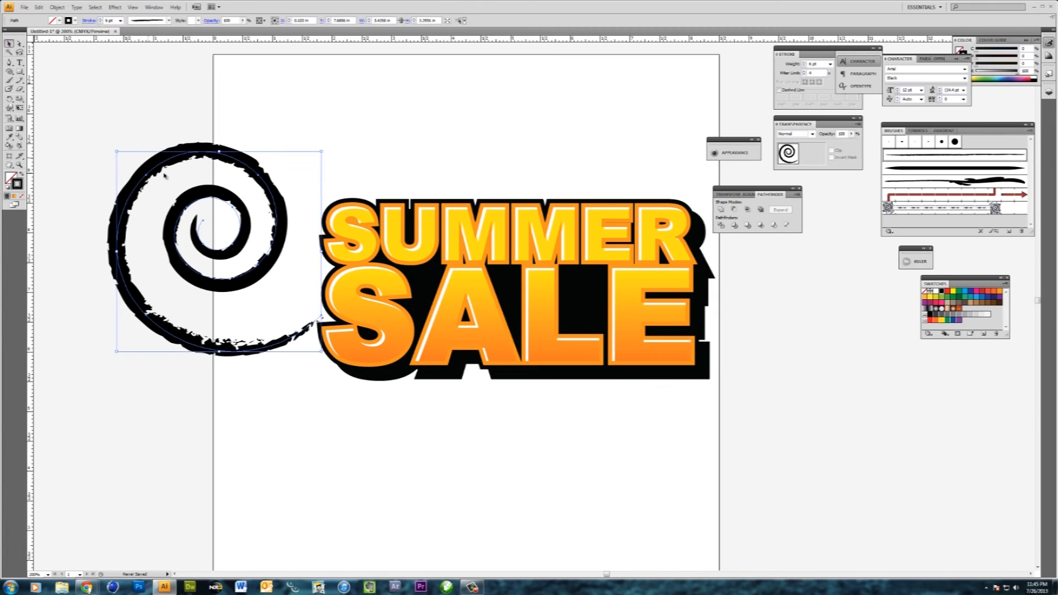
pyautogui.moveTo(165, 169); pyautogui.dragTo(295, 189)
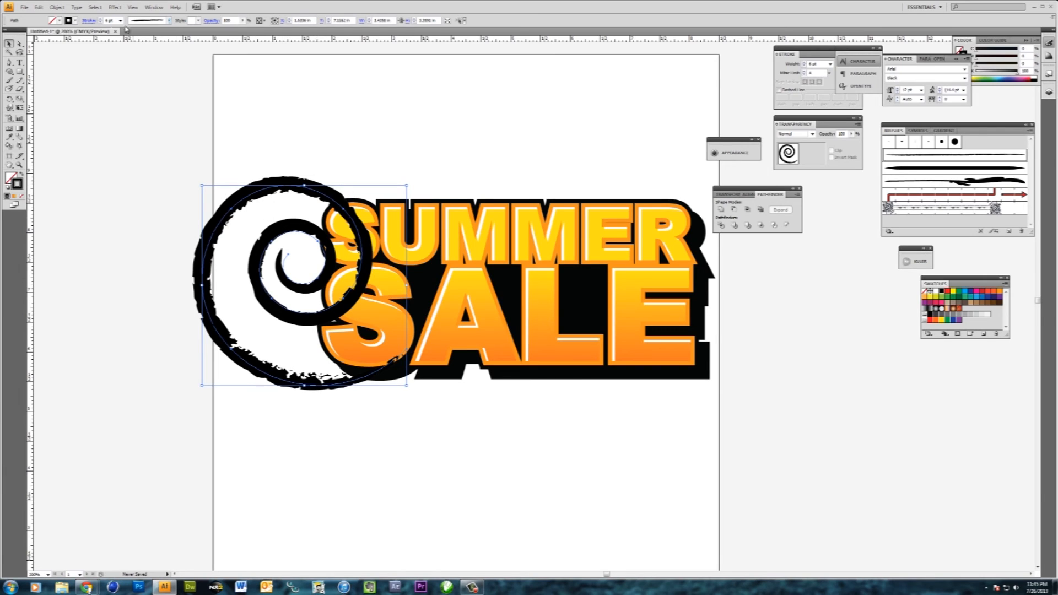
pyautogui.click(101, 19)
pyautogui.click(101, 19)
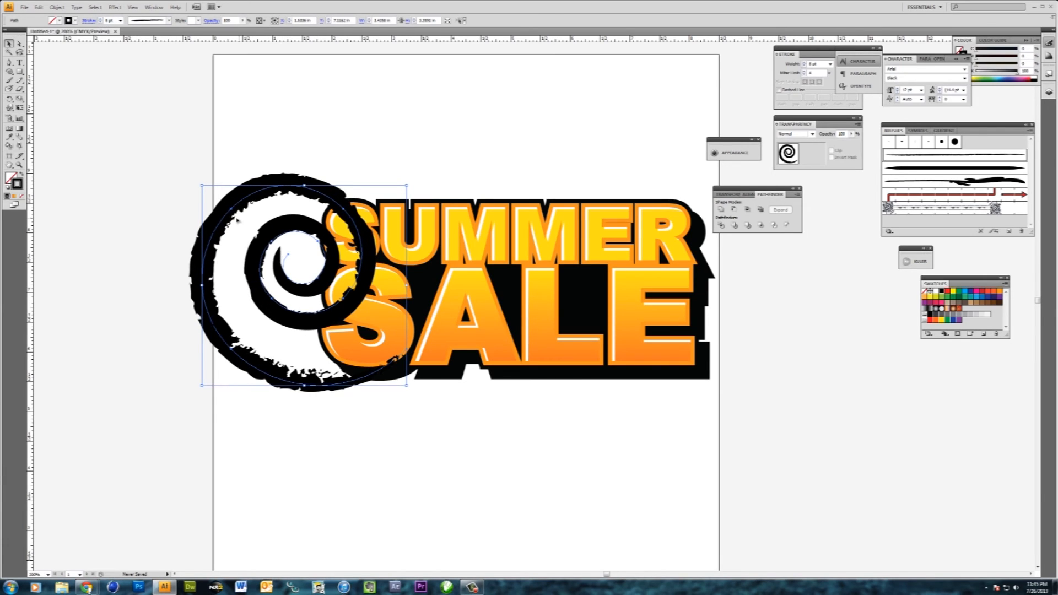
pyautogui.moveTo(218, 216); pyautogui.dragTo(245, 216)
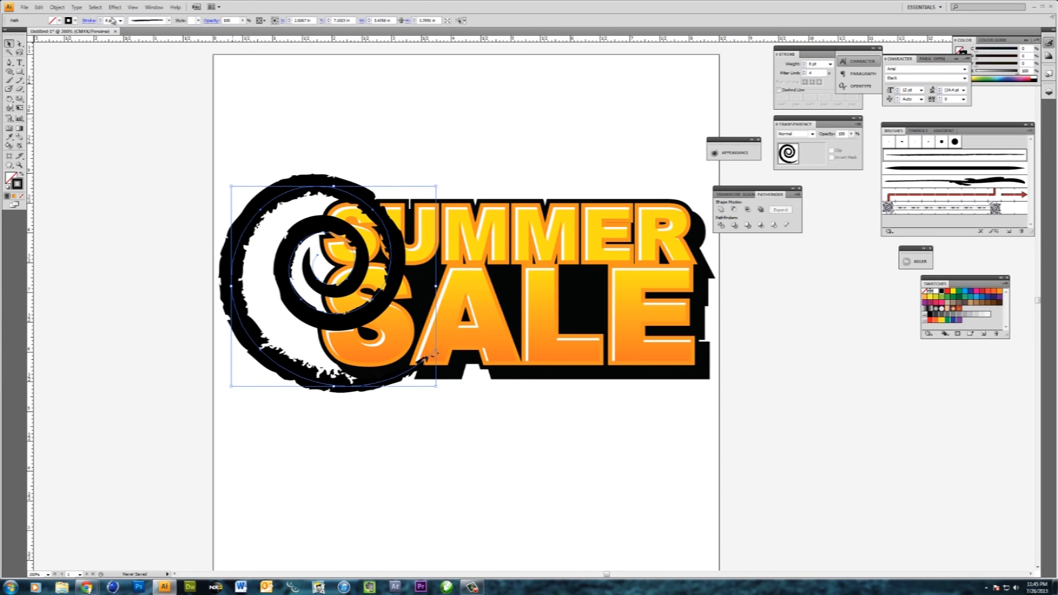
# - Expand the spiral's appearance into shapes and fill it with the orange-yellow gradient sampled from SALE
pyautogui.click(57, 7)
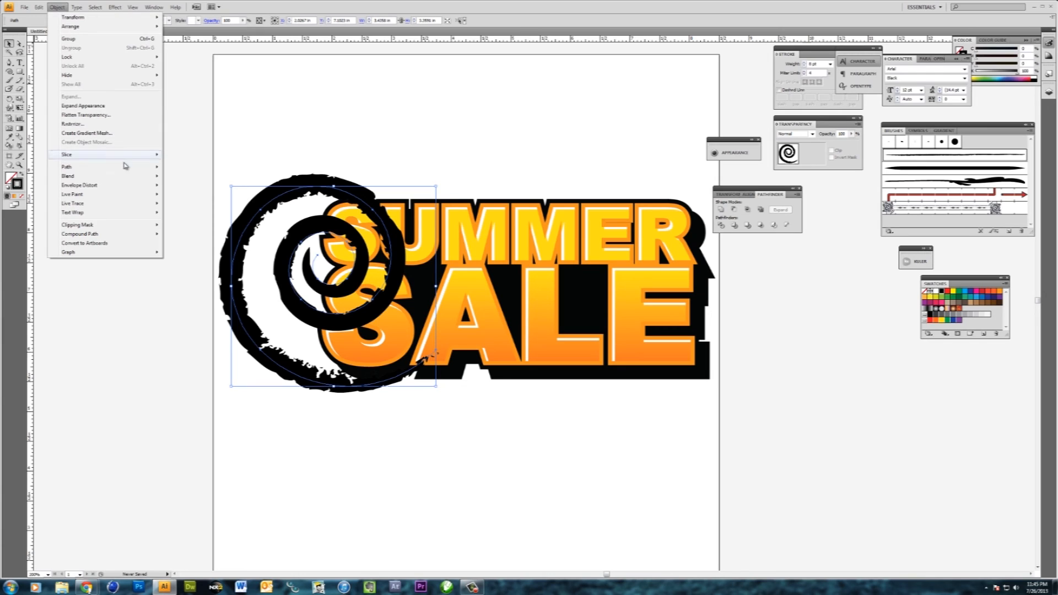
pyautogui.click(86, 106)
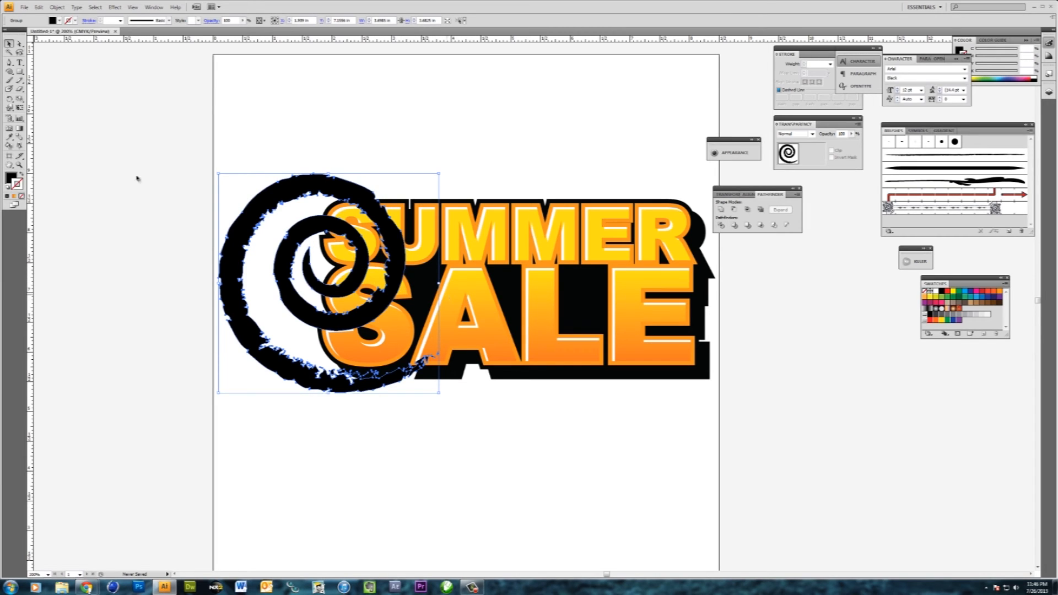
pyautogui.click(9, 138)
pyautogui.click(452, 304)
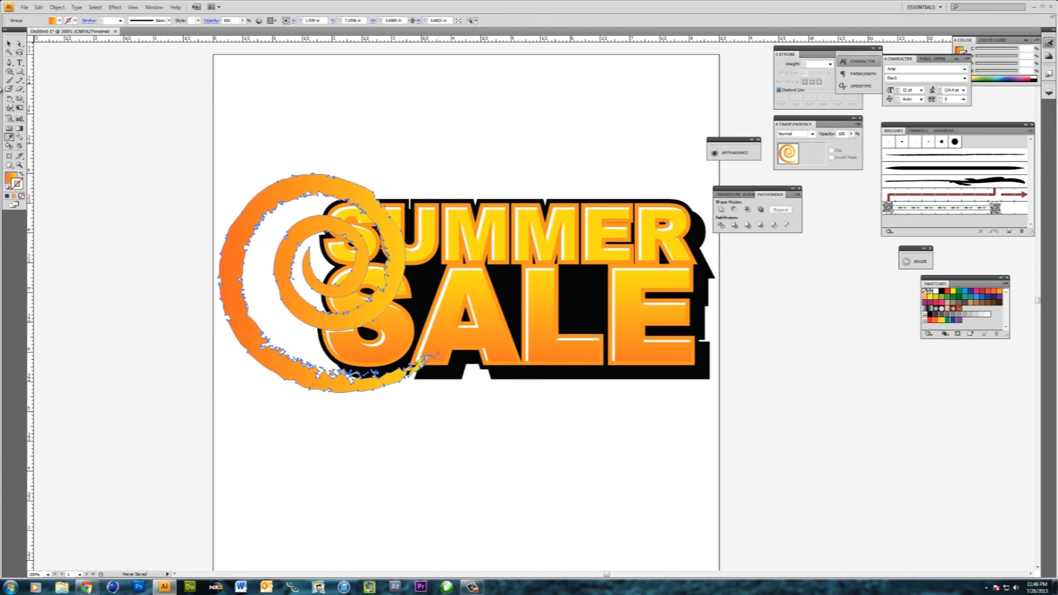
pyautogui.click(9, 44)
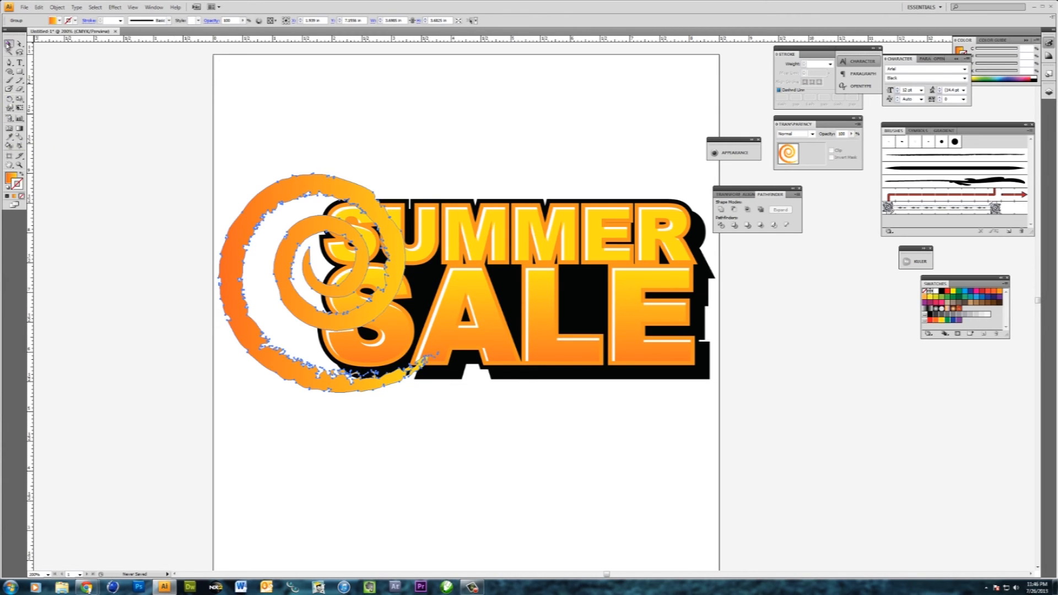
# - Send the gradient spiral behind the lettering, scale it down and position it peeking out beside the S letters
pyautogui.rightClick(264, 202)
pyautogui.moveTo(313, 258)
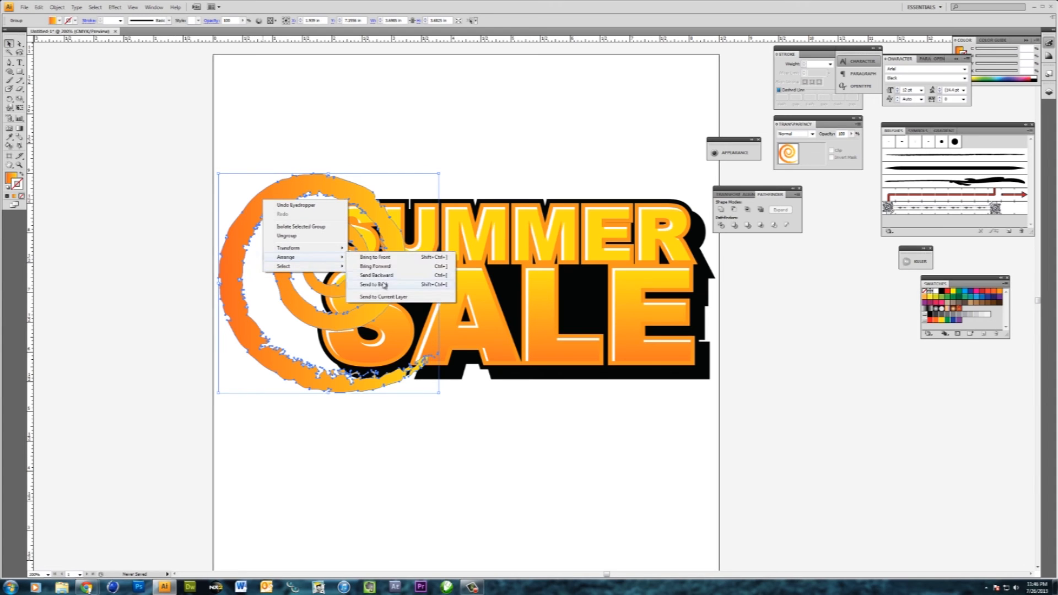
pyautogui.click(384, 285)
pyautogui.moveTo(239, 243); pyautogui.dragTo(211, 249)
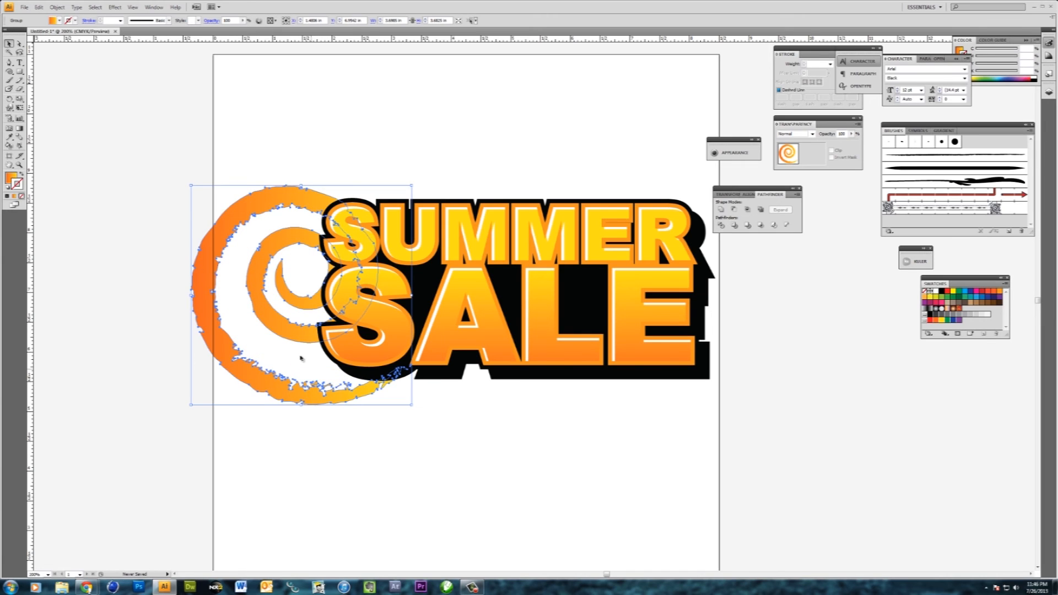
pyautogui.moveTo(409, 404); pyautogui.dragTo(370, 364)
pyautogui.moveTo(273, 351); pyautogui.dragTo(278, 354)
pyautogui.click(362, 458)
pyautogui.moveTo(224, 282); pyautogui.dragTo(224, 288)
pyautogui.click(308, 416)
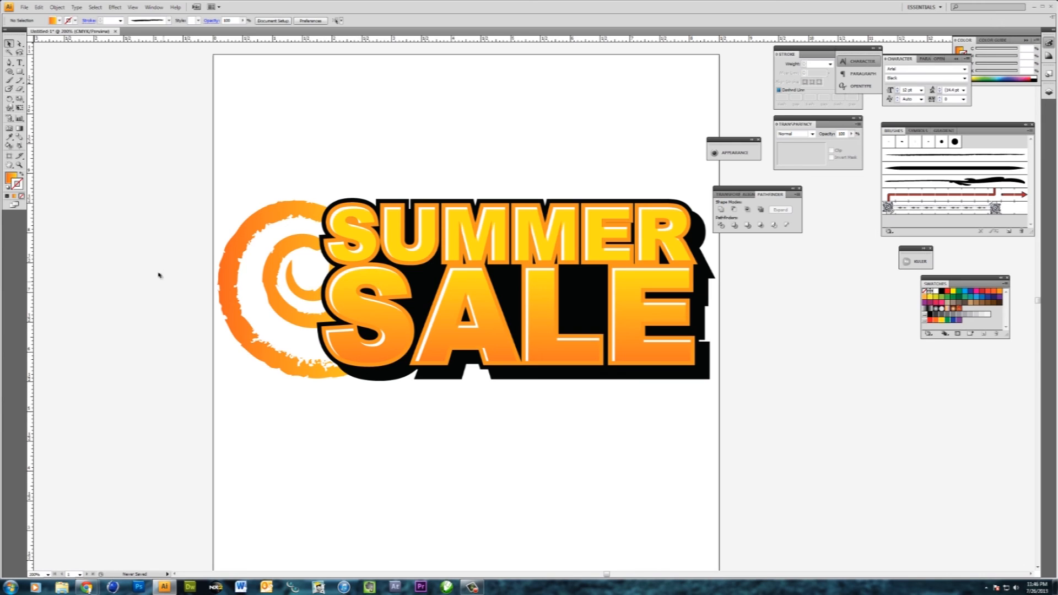
# - Draw a straight diagonal ray outward from the spiral's upper-left edge with no fill and a 1 pt black stroke
pyautogui.click(9, 62)
pyautogui.click(236, 210)
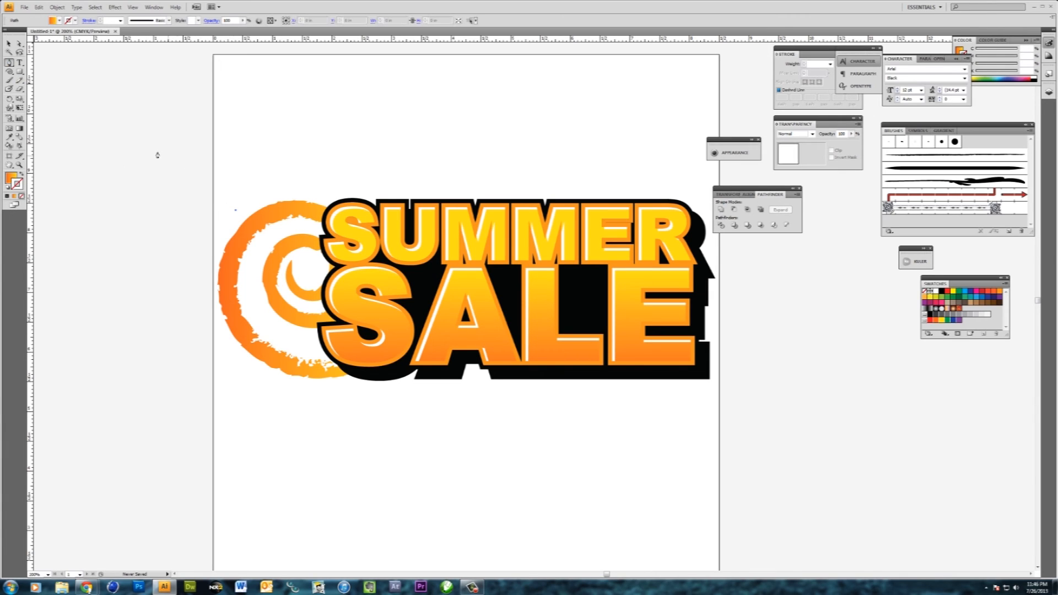
pyautogui.click(150, 153)
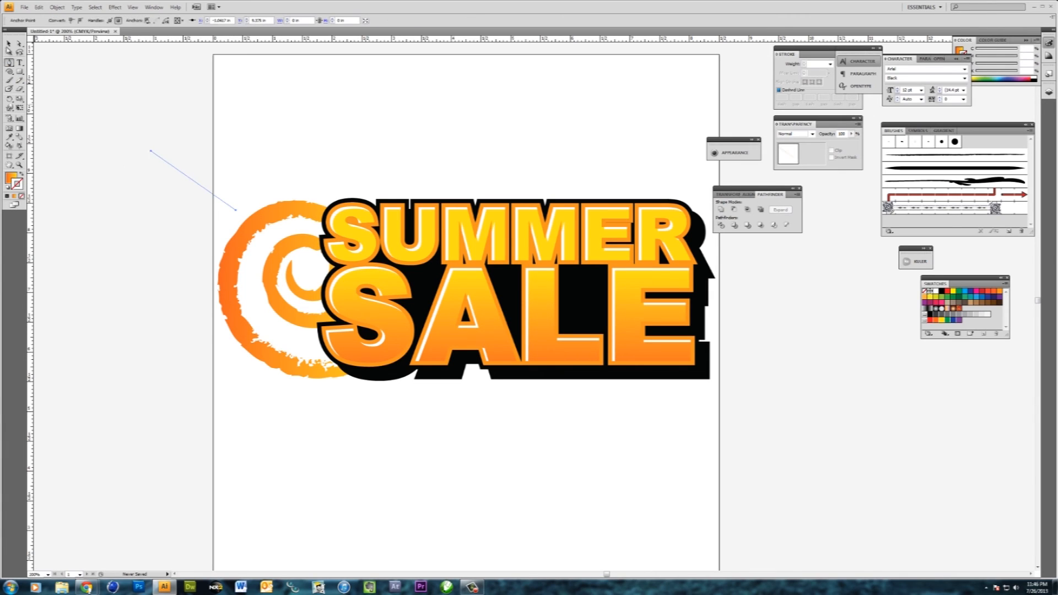
pyautogui.click(6, 194)
pyautogui.click(21, 196)
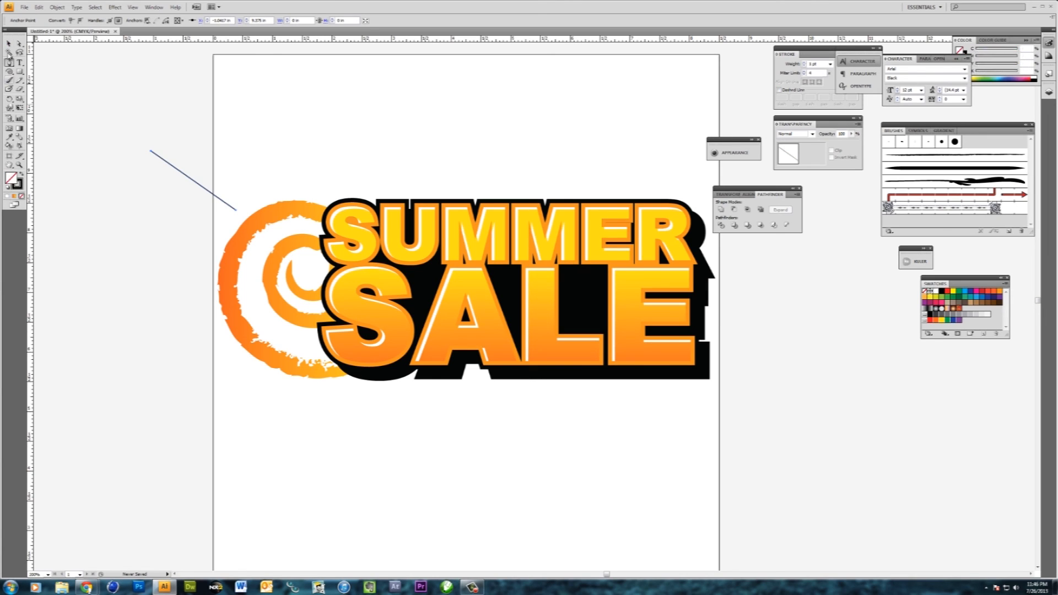
pyautogui.click(9, 43)
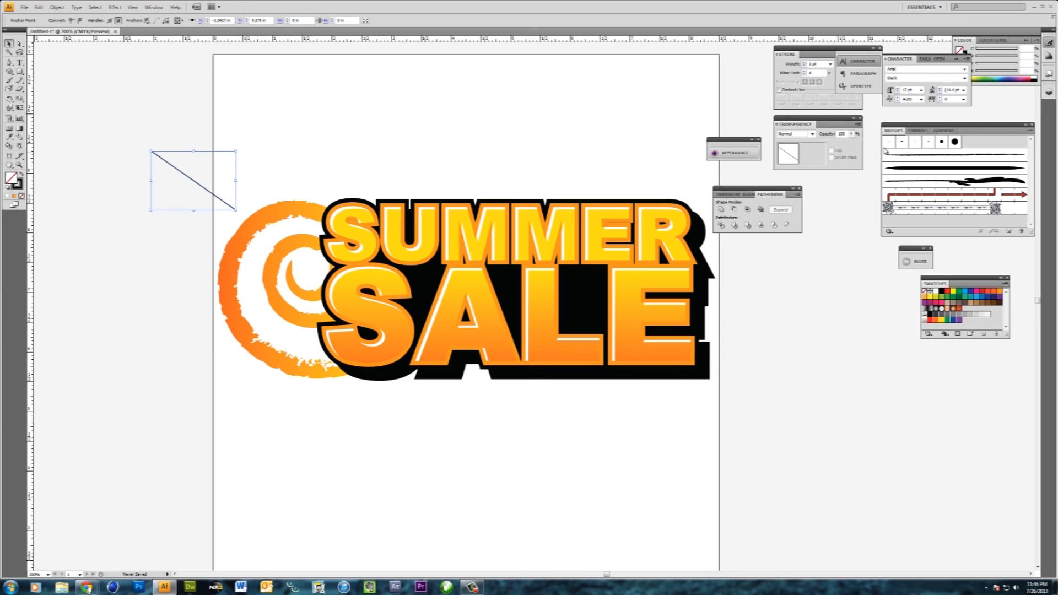
# - Apply the rough charcoal-like brush to the diagonal ray and increase its stroke weight for a thicker brushed line
pyautogui.click(955, 155)
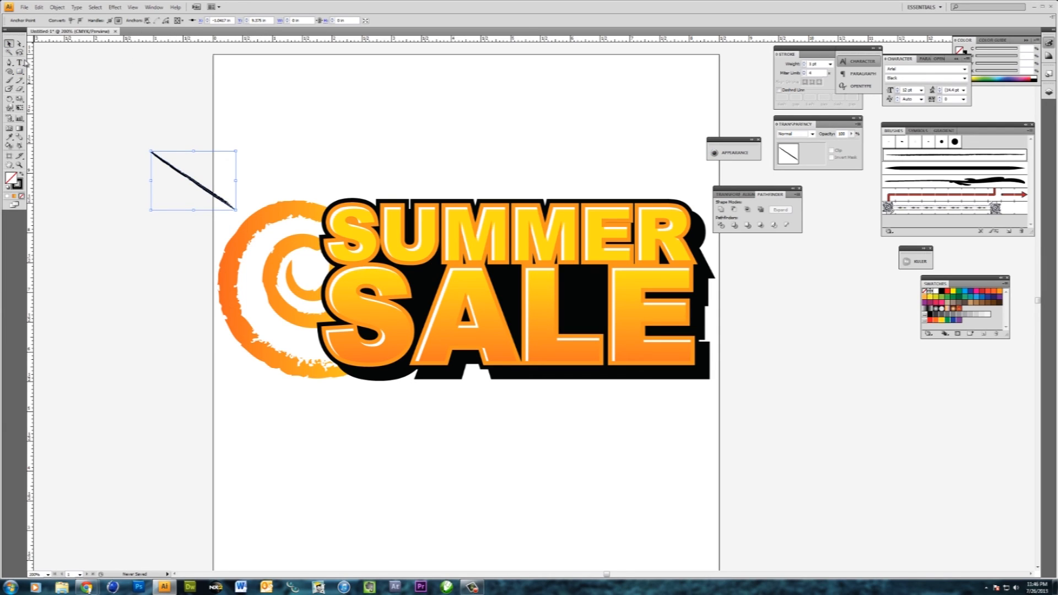
pyautogui.click(805, 65)
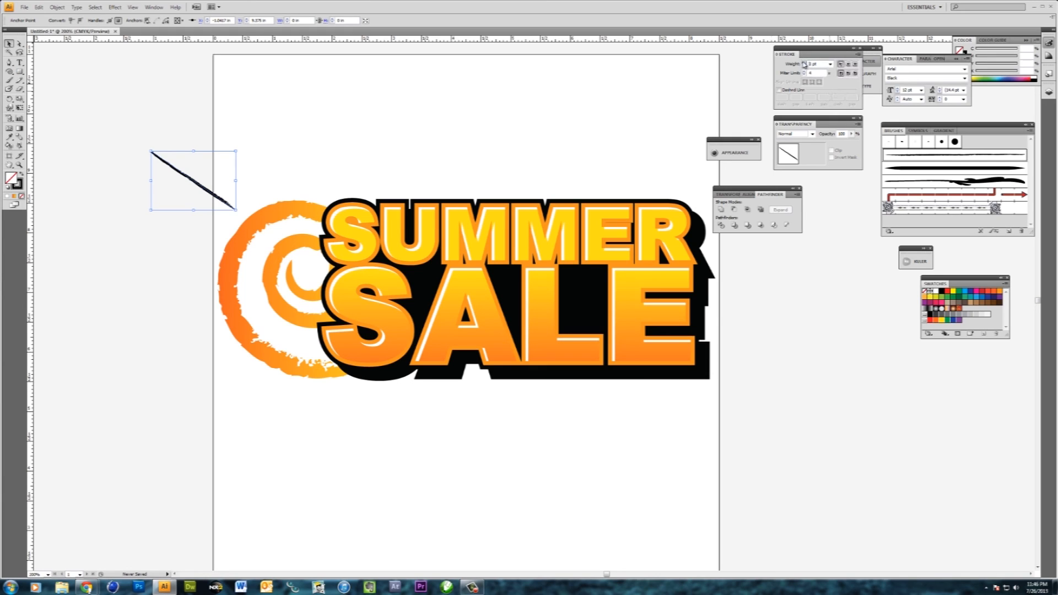
pyautogui.click(805, 63)
pyautogui.click(805, 63)
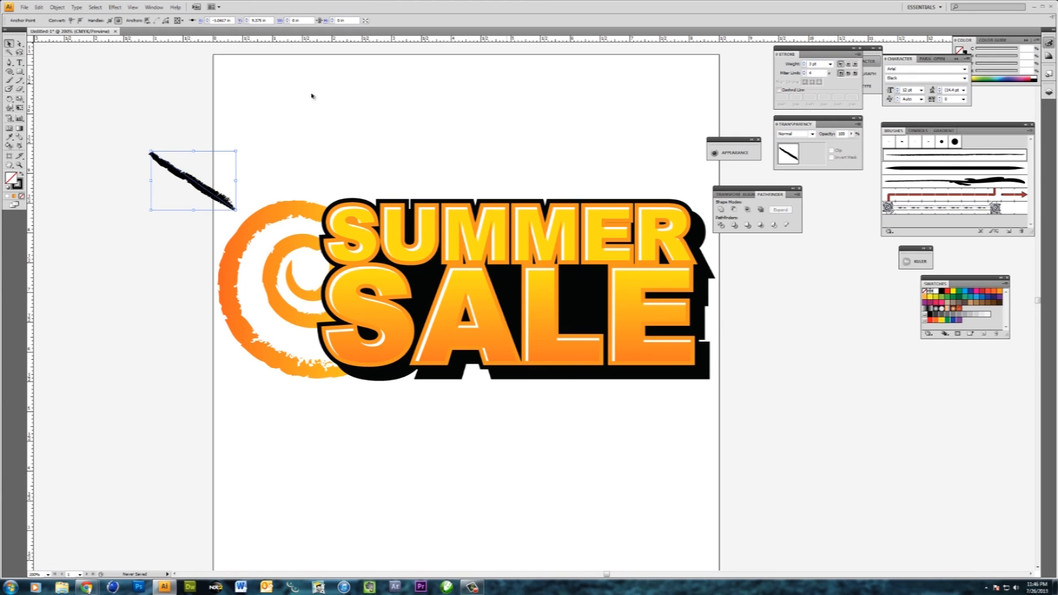
# - Expand the brushed ray's appearance into shapes and fill it with the orange-yellow gradient sampled from the spiral
pyautogui.click(58, 7)
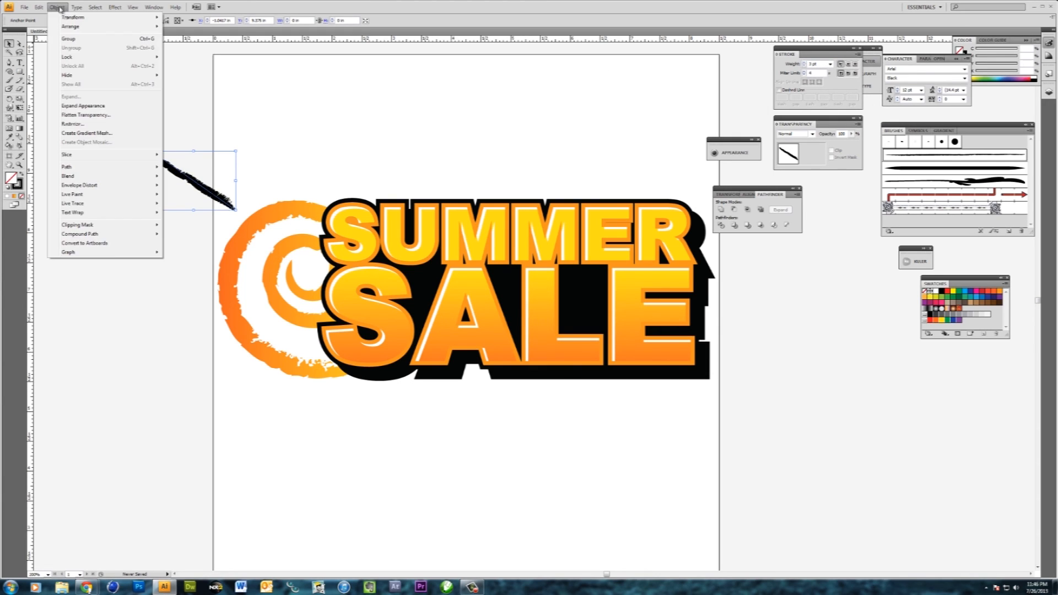
pyautogui.click(97, 109)
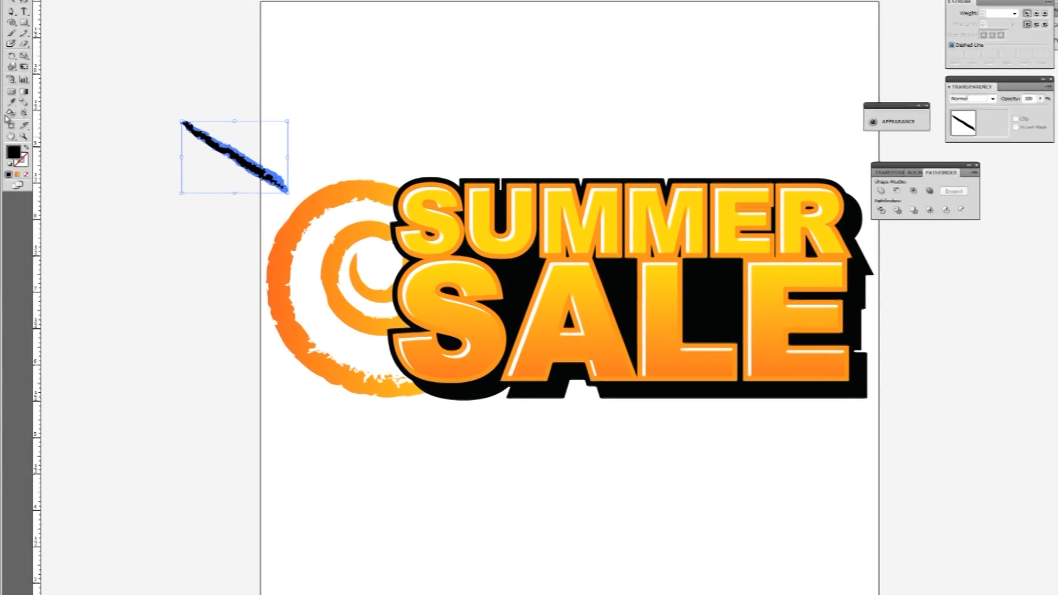
pyautogui.click(302, 224)
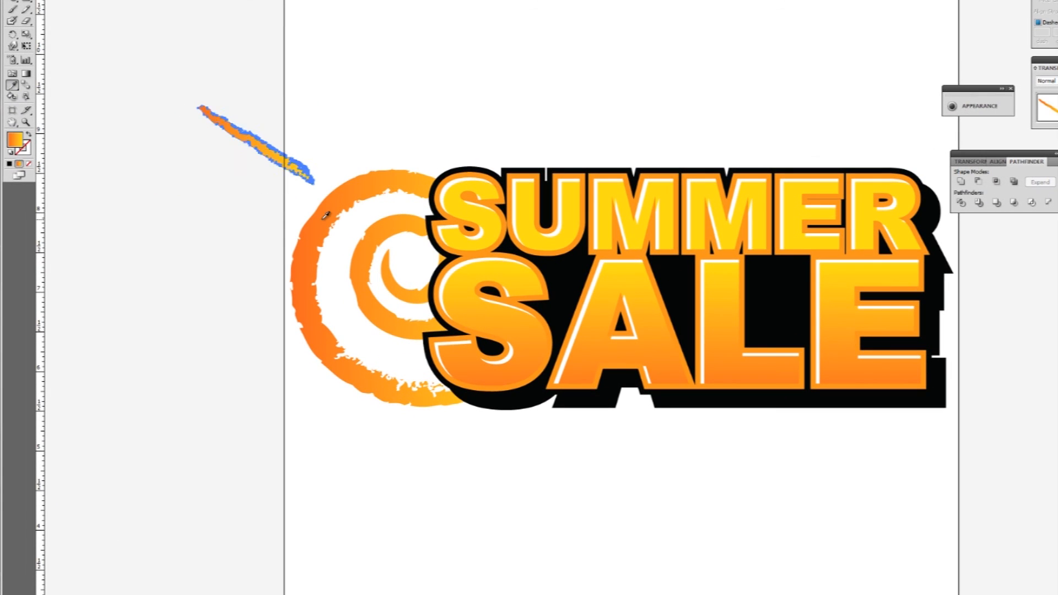
# - Move the gradient ray slightly down and outward so it points at the spiral's upper-left edge
pyautogui.press('v')
pyautogui.click(185, 113)
pyautogui.click(263, 157)
pyautogui.moveTo(263, 158)
pyautogui.mouseDown()
pyautogui.moveTo(255, 181)
pyautogui.moveTo(252, 173)
pyautogui.mouseUp()
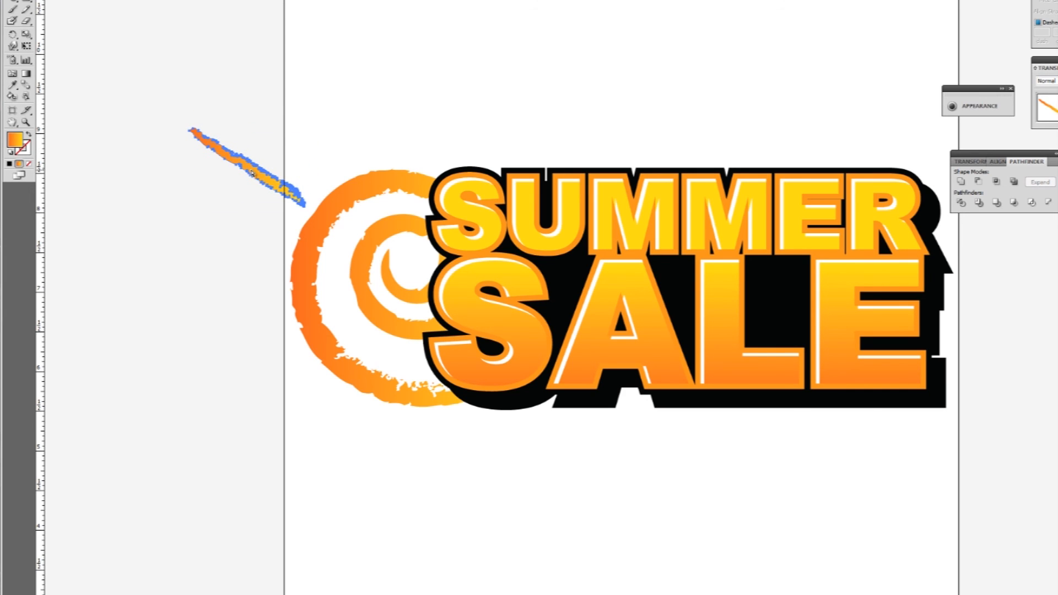
# - Duplicate the ray, place the copy above the spiral, and shorten and rotate it to a steep angle pointing at the sun
pyautogui.hotkey('ctrl', 'c')
pyautogui.hotkey('ctrl', 'v')
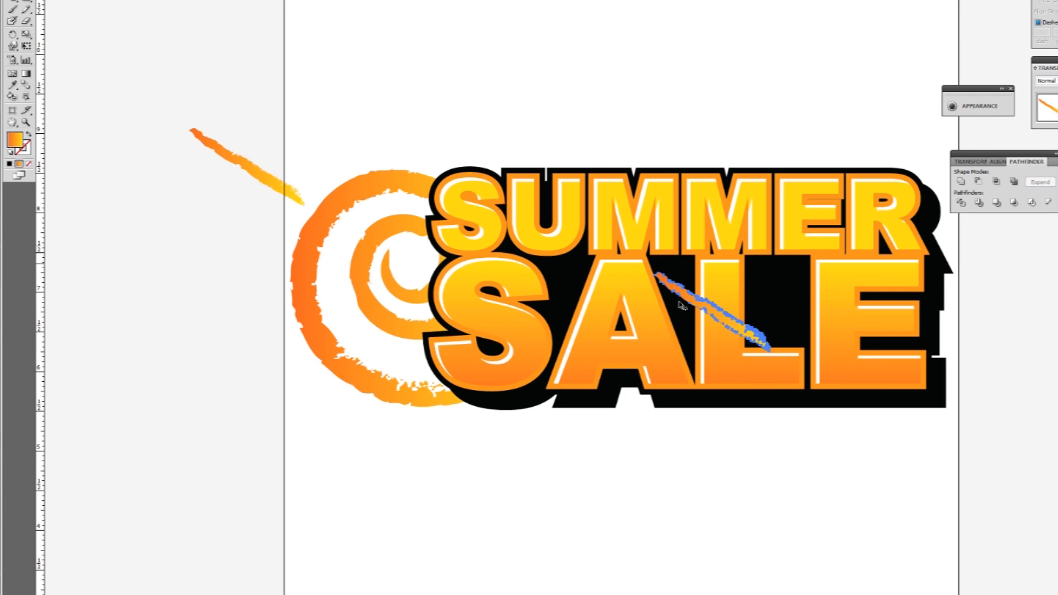
pyautogui.moveTo(672, 297)
pyautogui.mouseDown()
pyautogui.moveTo(303, 105)
pyautogui.moveTo(276, 102)
pyautogui.mouseUp()
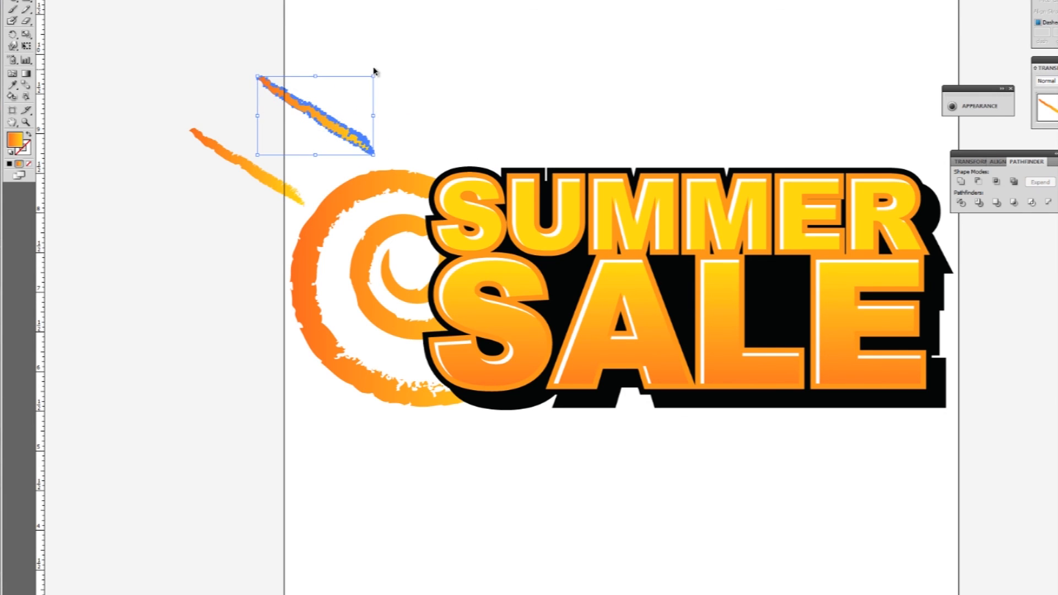
pyautogui.moveTo(376, 73)
pyautogui.mouseDown()
pyautogui.moveTo(387, 116)
pyautogui.moveTo(359, 130)
pyautogui.moveTo(388, 111)
pyautogui.mouseUp()
pyautogui.moveTo(323, 36); pyautogui.dragTo(341, 75)
# - Add two more ray copies, one rotated nearly horizontal beside the spiral's outer edge and one angled upward toward its lower-left edge
pyautogui.moveTo(362, 123); pyautogui.dragTo(246, 262)
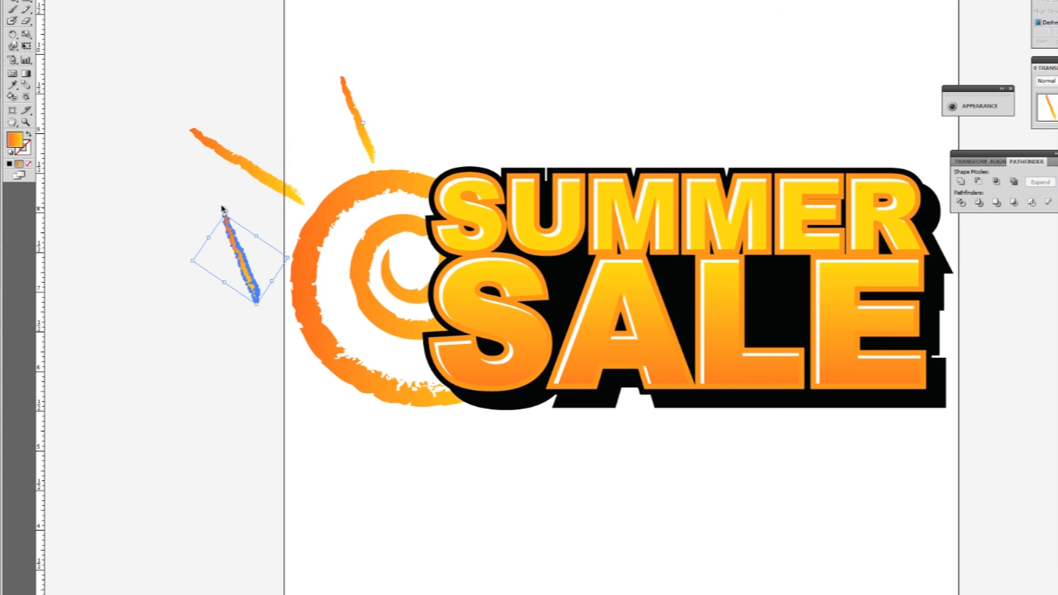
pyautogui.moveTo(219, 211)
pyautogui.mouseDown()
pyautogui.moveTo(197, 217)
pyautogui.moveTo(173, 262)
pyautogui.moveTo(194, 281)
pyautogui.moveTo(176, 312)
pyautogui.moveTo(204, 327)
pyautogui.moveTo(182, 350)
pyautogui.moveTo(187, 386)
pyautogui.mouseUp()
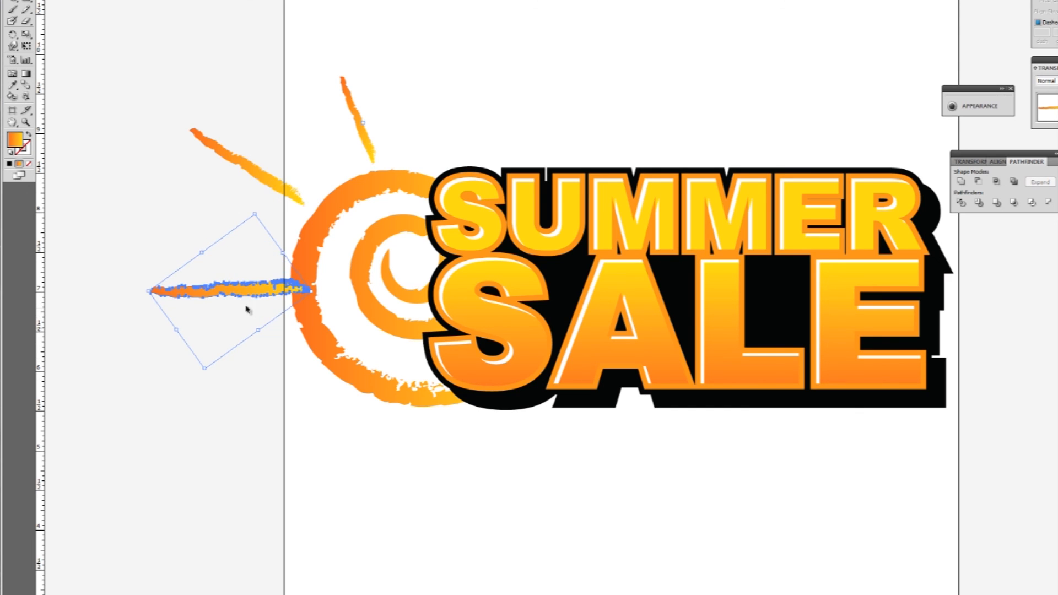
pyautogui.moveTo(247, 293)
pyautogui.mouseDown()
pyautogui.moveTo(227, 300)
pyautogui.moveTo(261, 399)
pyautogui.mouseUp()
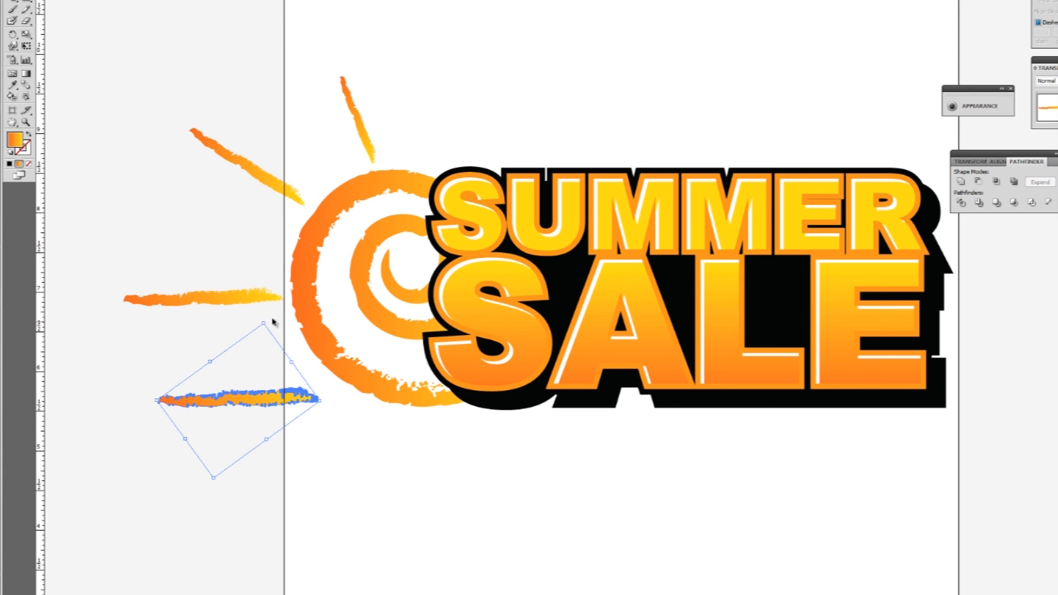
pyautogui.moveTo(264, 321); pyautogui.dragTo(209, 317)
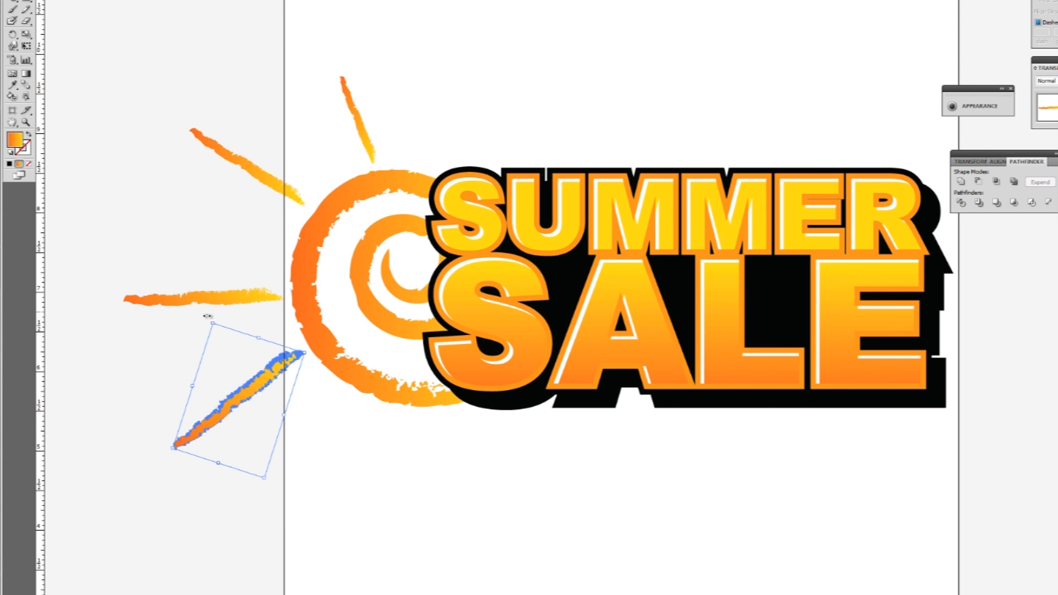
pyautogui.moveTo(256, 377); pyautogui.dragTo(279, 408)
pyautogui.click(349, 425)
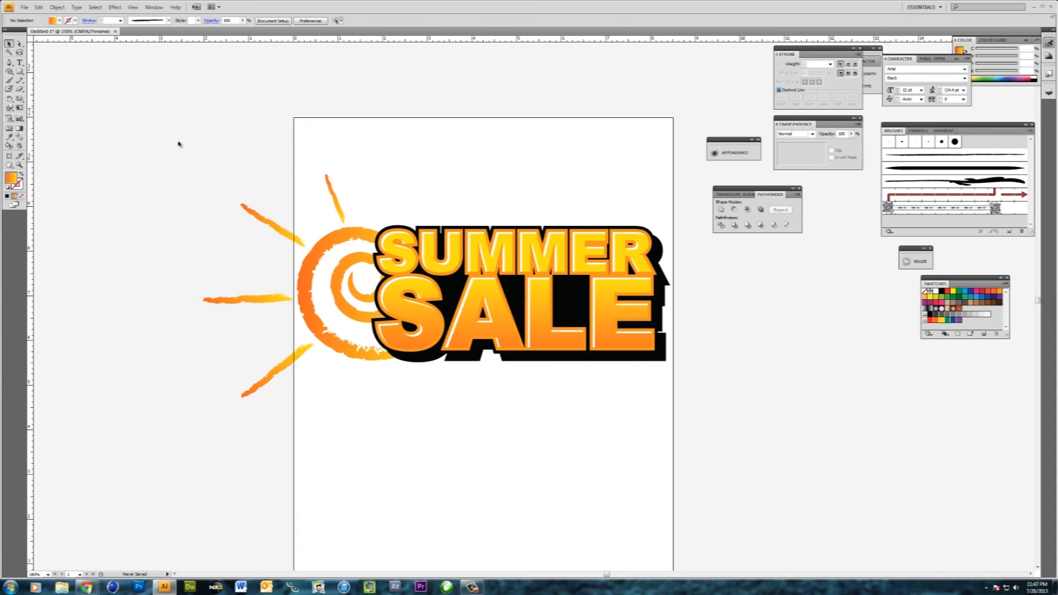
# - Scale the whole sun and SUMMER SALE artwork down and position it across the upper part of the artboard
pyautogui.moveTo(70, 18); pyautogui.dragTo(849, 495)
pyautogui.moveTo(612, 410); pyautogui.dragTo(694, 421)
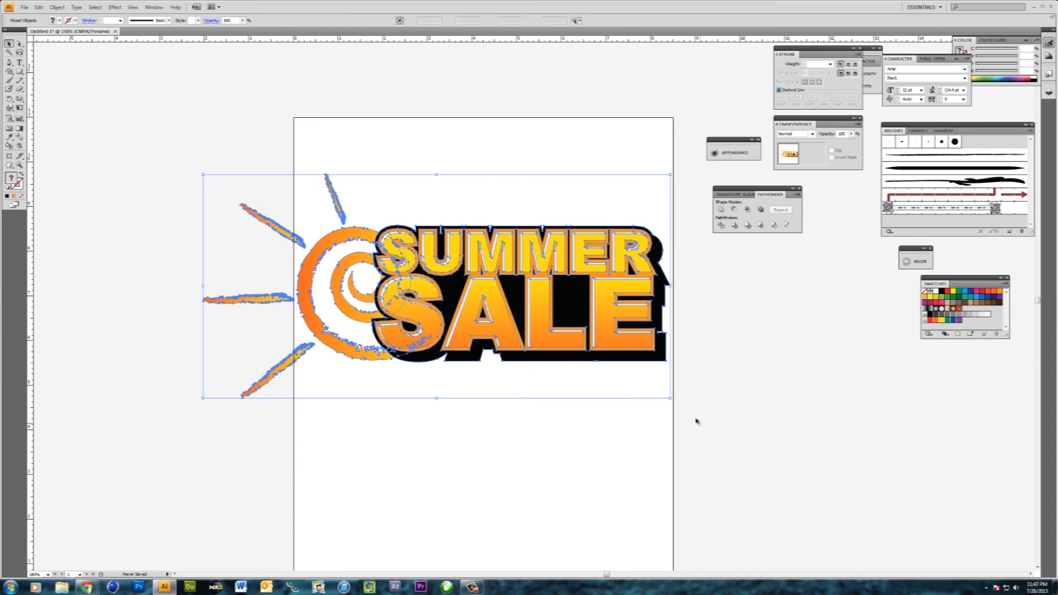
pyautogui.moveTo(670, 175); pyautogui.dragTo(579, 220)
pyautogui.moveTo(457, 330); pyautogui.dragTo(544, 274)
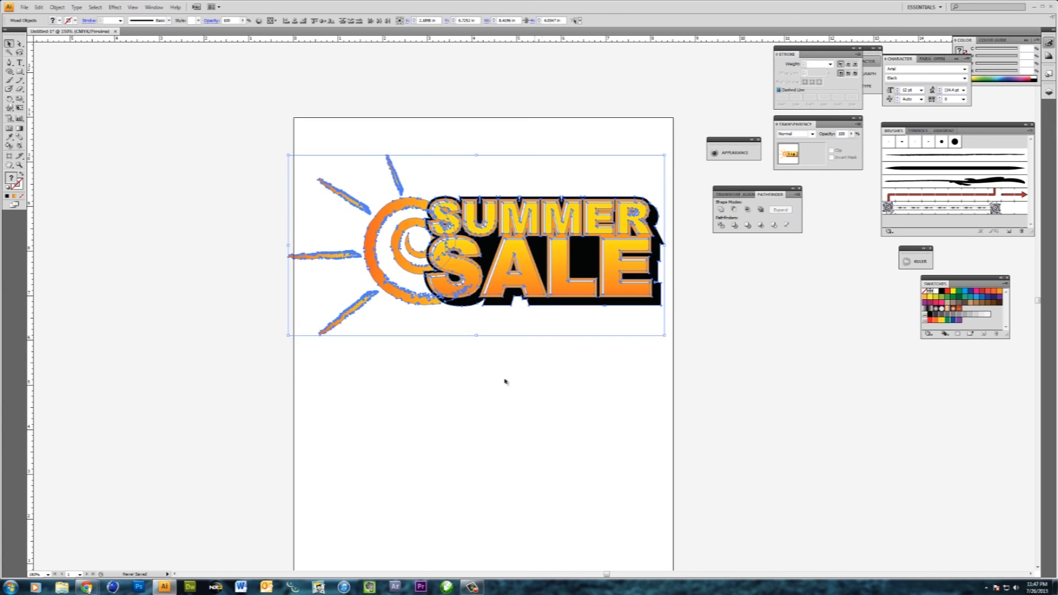
pyautogui.click(248, 198)
pyautogui.moveTo(223, 146); pyautogui.dragTo(661, 406)
pyautogui.click(617, 393)
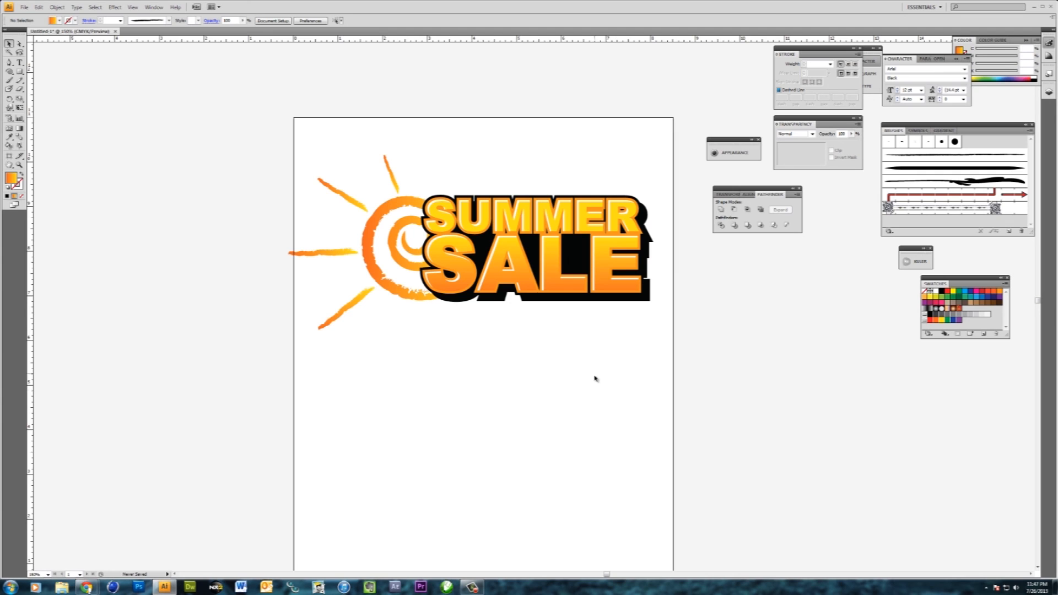
pyautogui.moveTo(233, 109); pyautogui.dragTo(227, 146)
pyautogui.click(679, 372)
pyautogui.click(236, 138)
pyautogui.moveTo(343, 139); pyautogui.dragTo(744, 371)
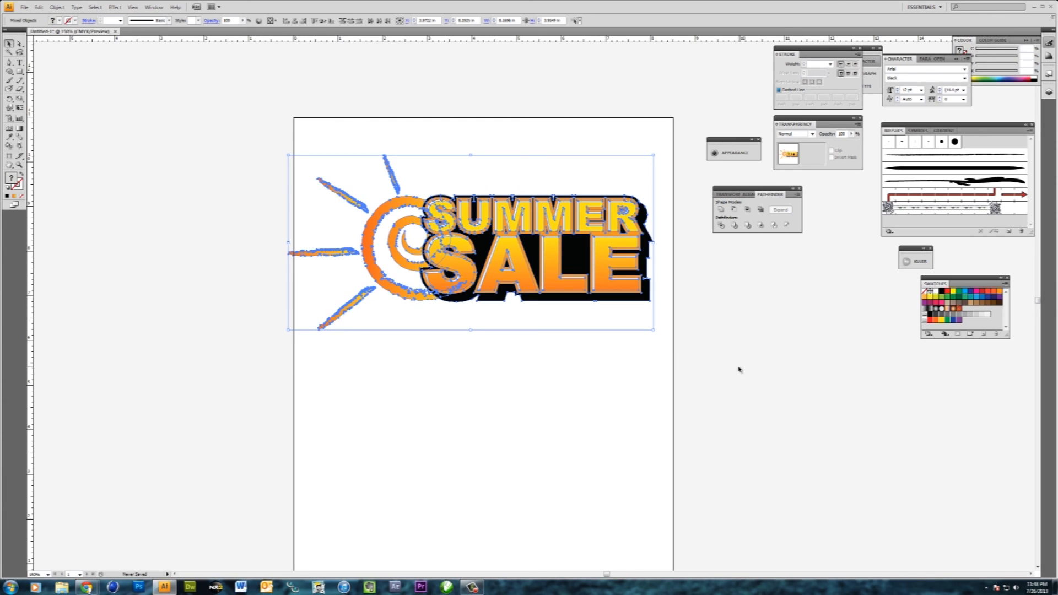
pyautogui.click(738, 369)
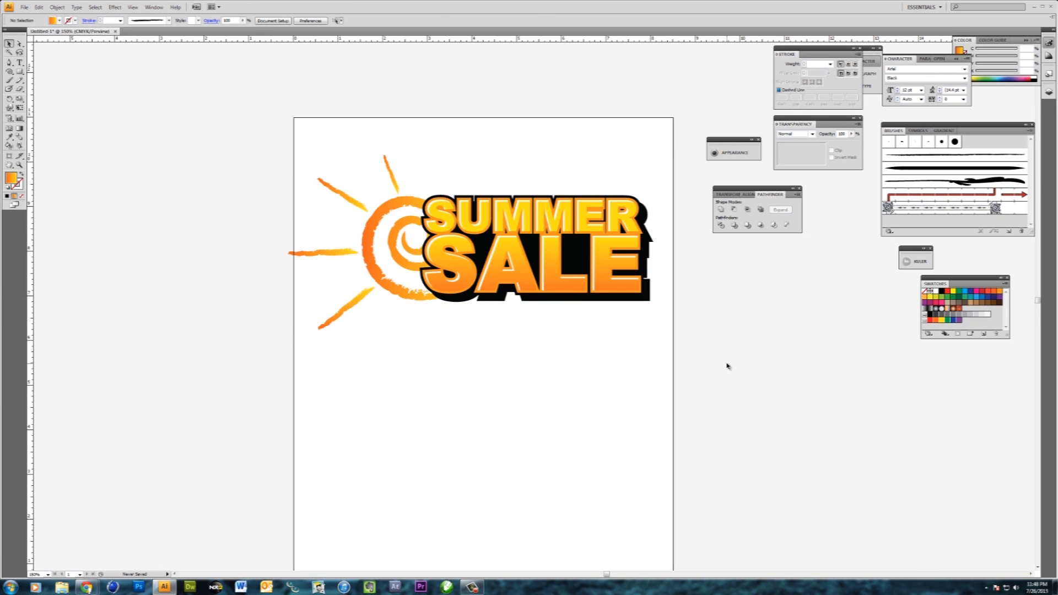
# - Select all of the sun and SUMMER SALE lettering artwork
pyautogui.moveTo(720, 378); pyautogui.dragTo(234, 87)
pyautogui.hotkey('ctrl', 'h')
pyautogui.hotkey('ctrl', 'a')
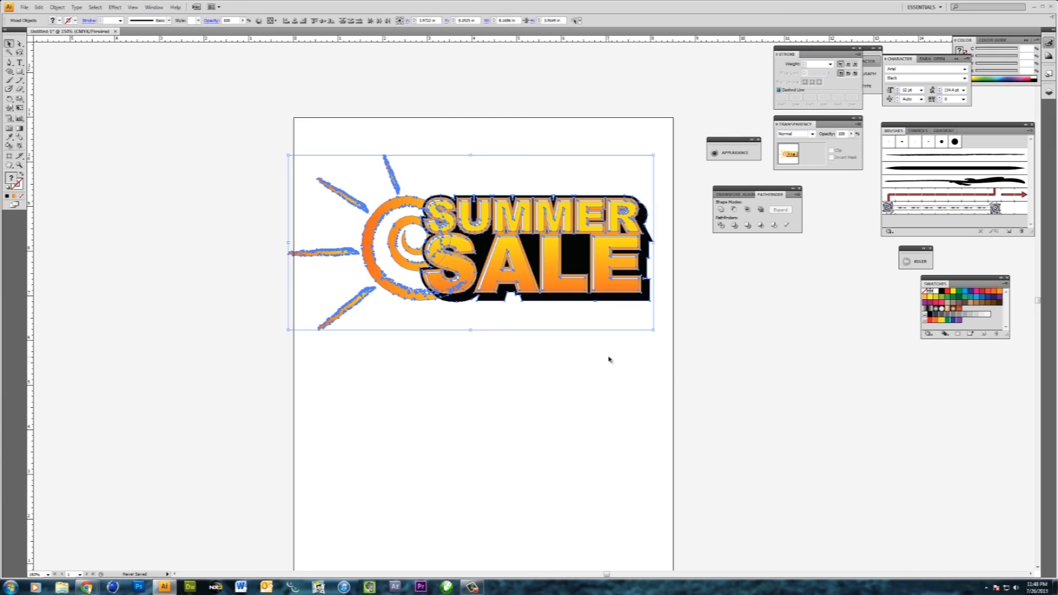